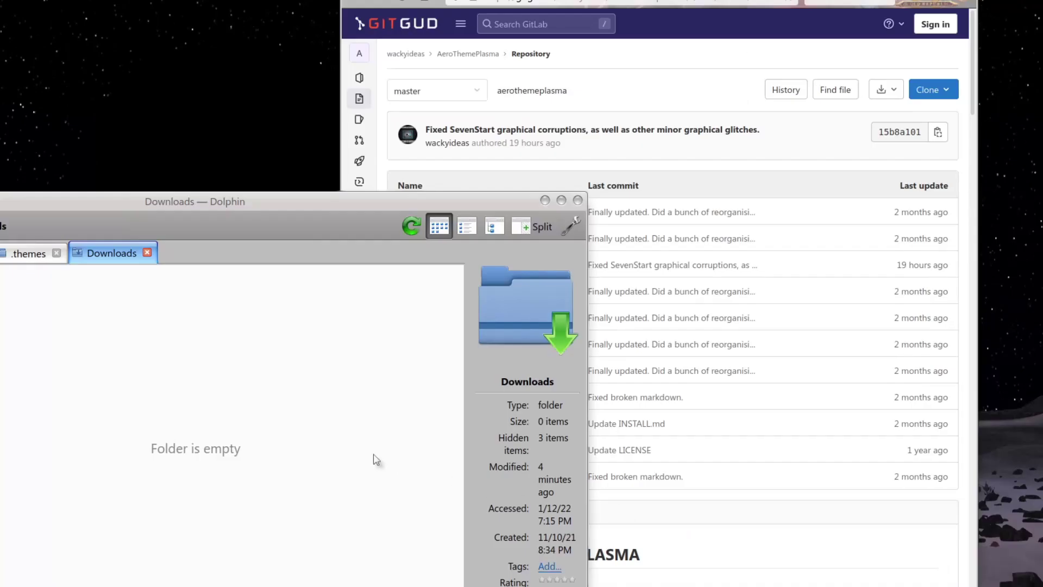
Download the AeroThemePlasma repository's source code as a zip archive and save the file.
left_click(742, 34)
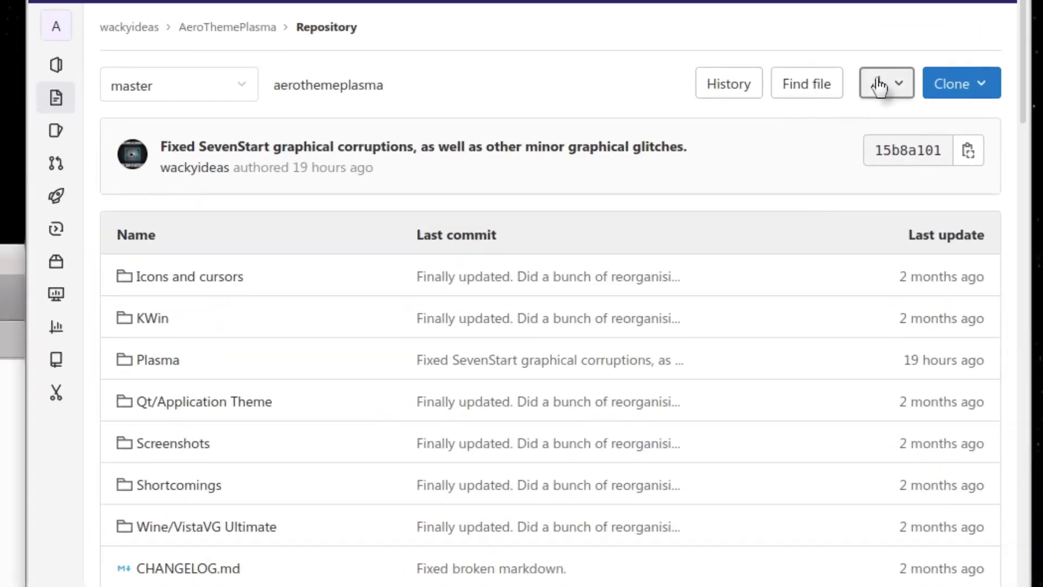
left_click(878, 83)
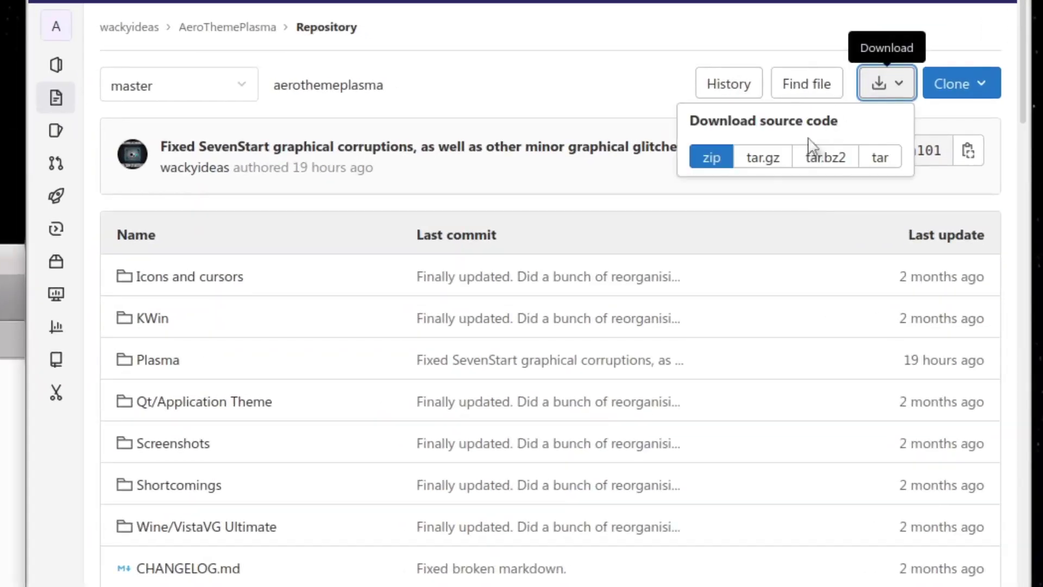
left_click(719, 161)
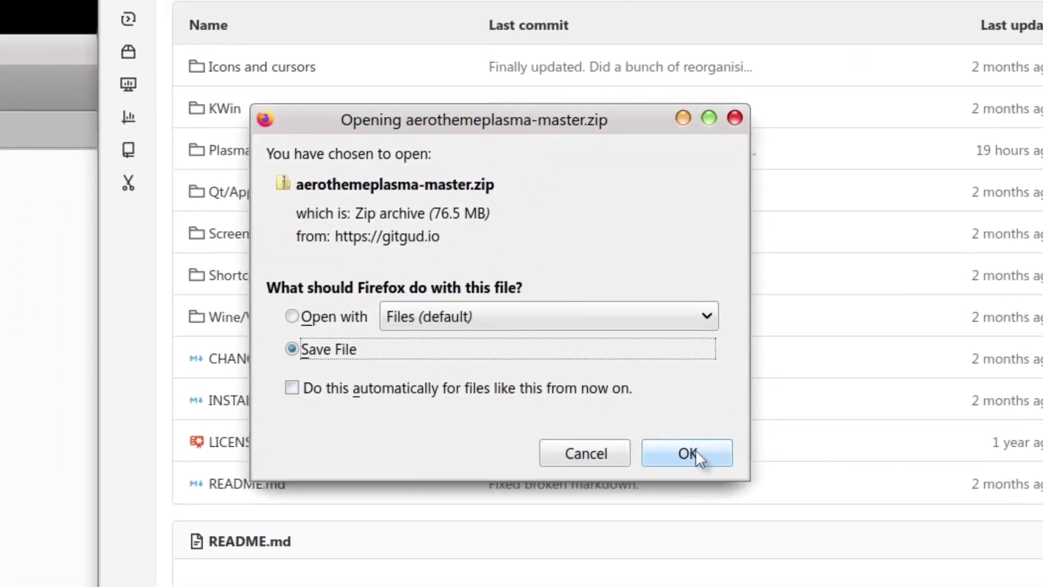
left_click(695, 451)
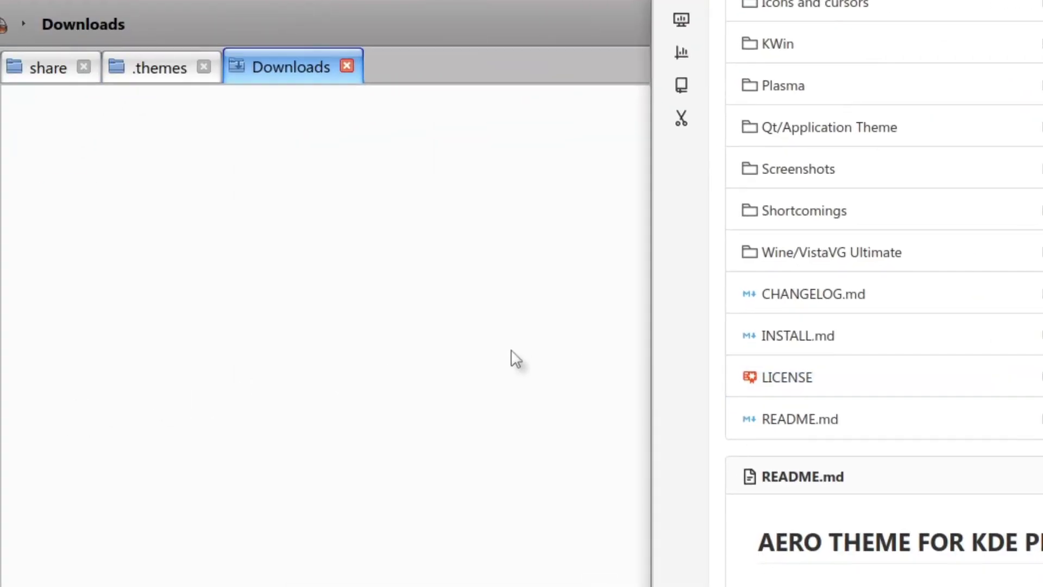
Open aerothemeplasma-master.zip from the Downloads folder in Ark and extract its contents into that same folder.
left_click(509, 357)
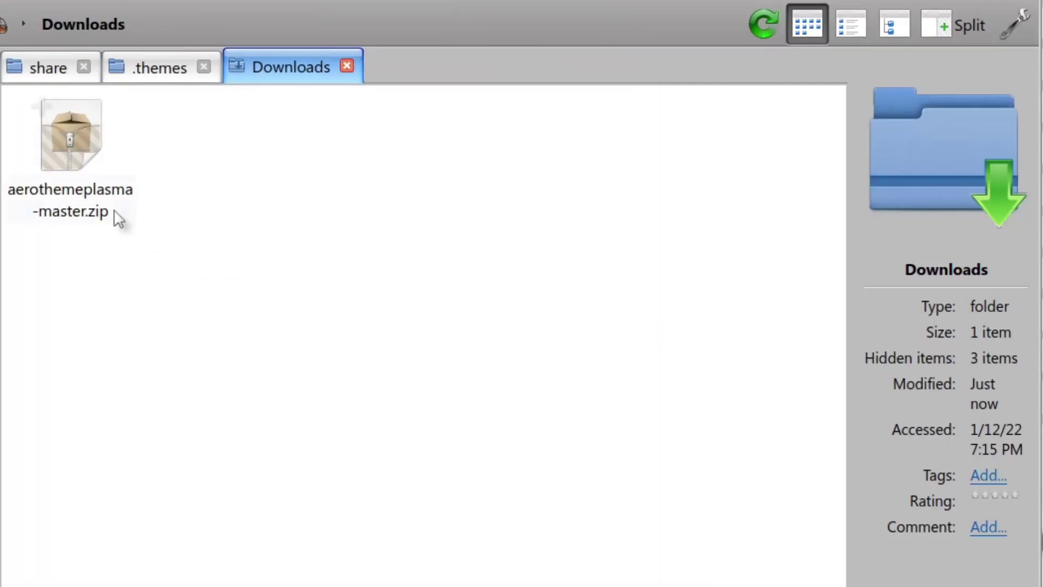
left_click(89, 162)
double_click(89, 162)
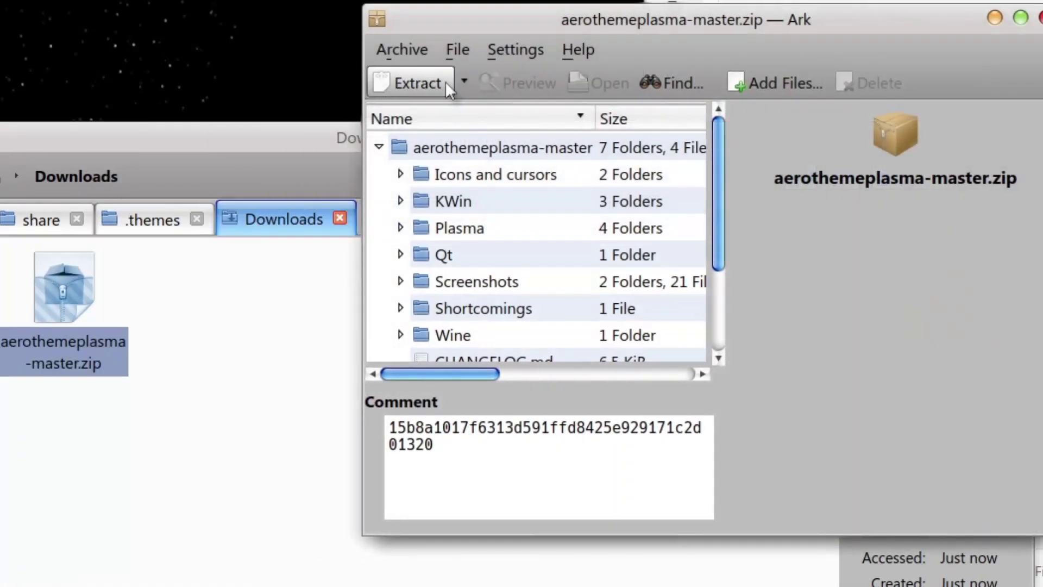
left_click(464, 81)
left_click(471, 185)
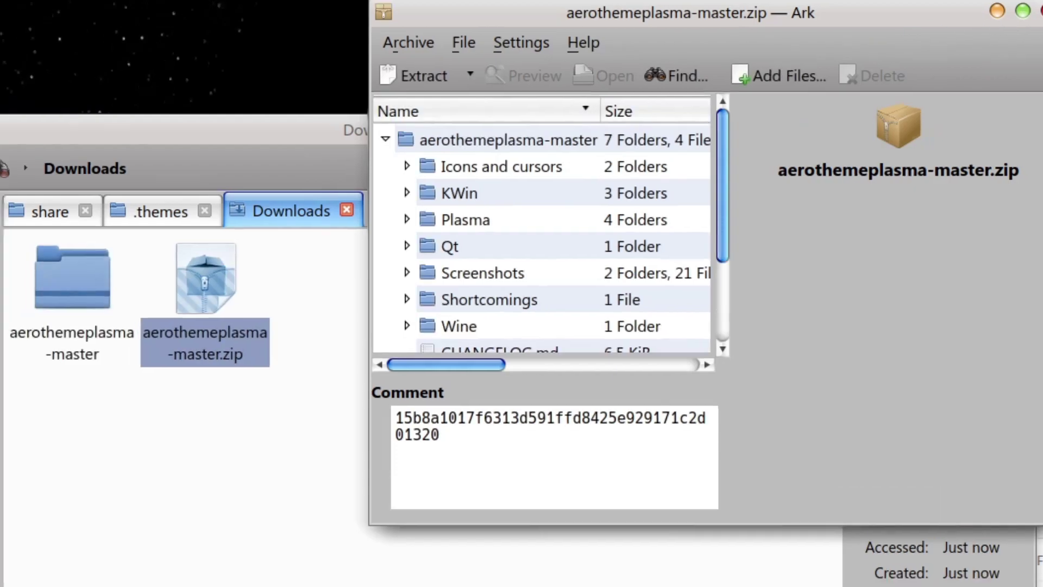
Open the extracted aerothemeplasma-master folder in Dolphin and go to its Qt/Application Theme subfolder.
left_click(231, 367)
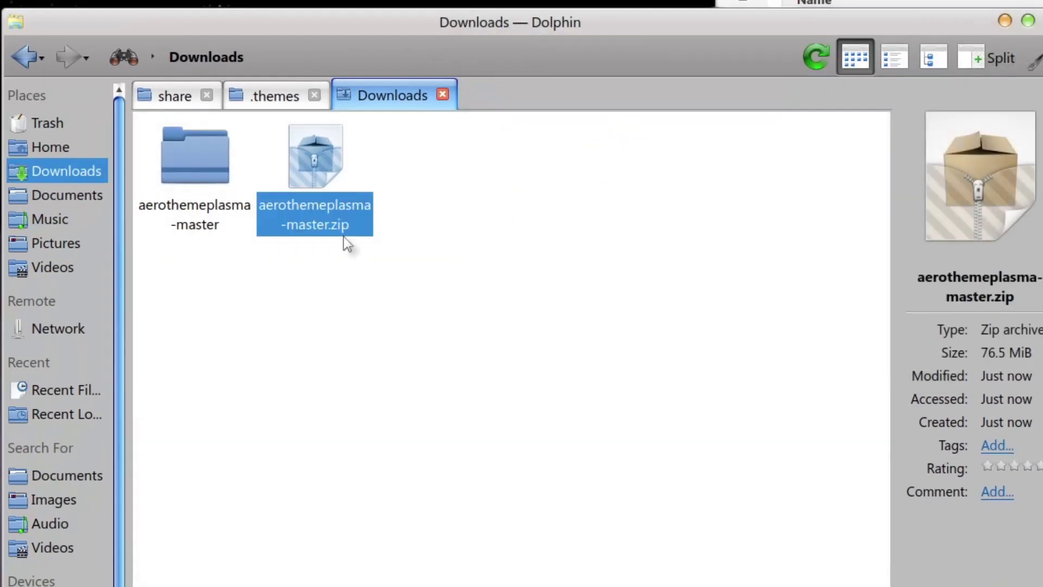
left_click(165, 164)
left_click(320, 152)
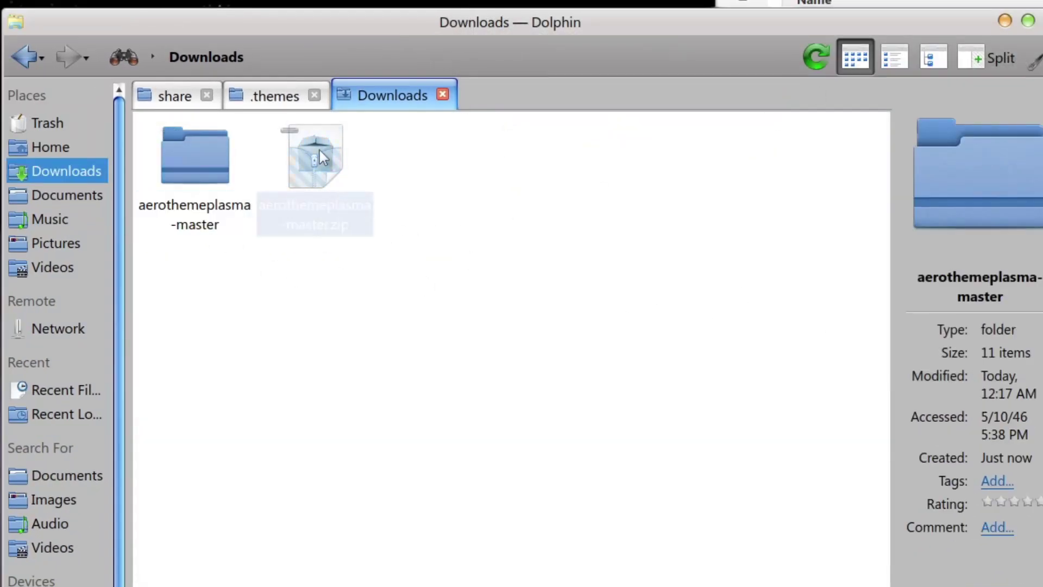
double_click(194, 157)
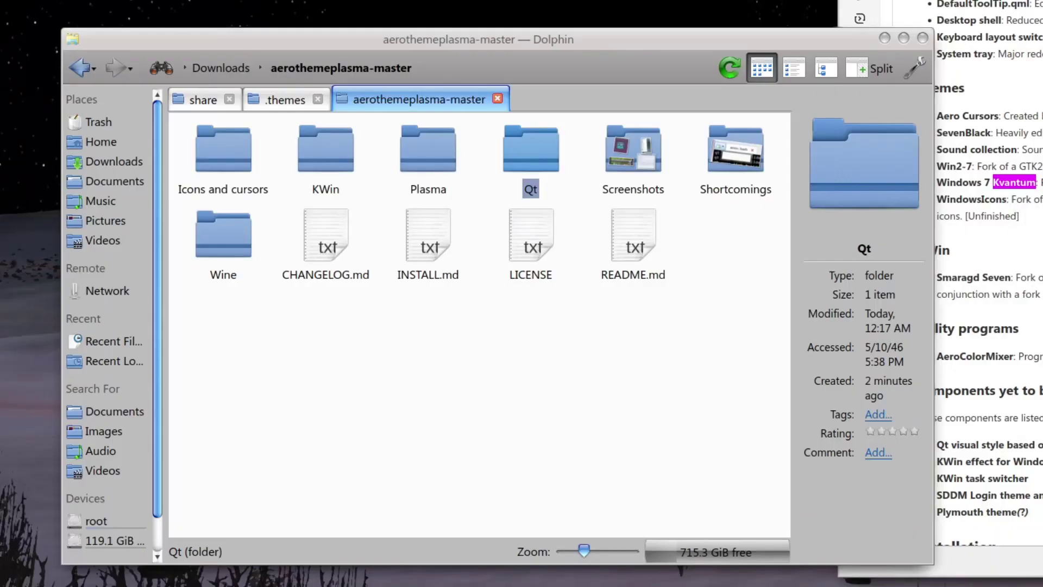
left_click(570, 325)
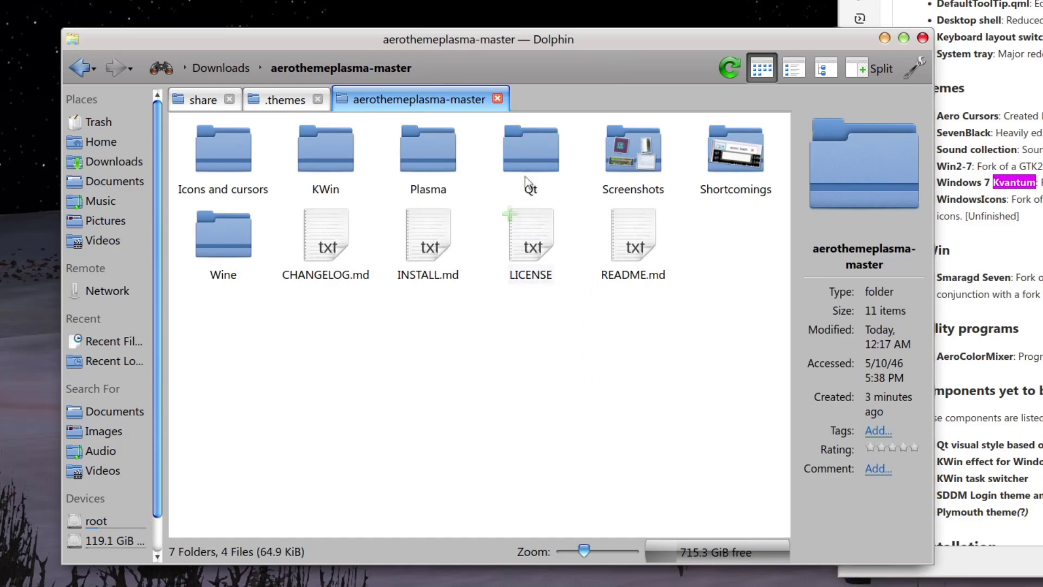
double_click(539, 159)
double_click(226, 168)
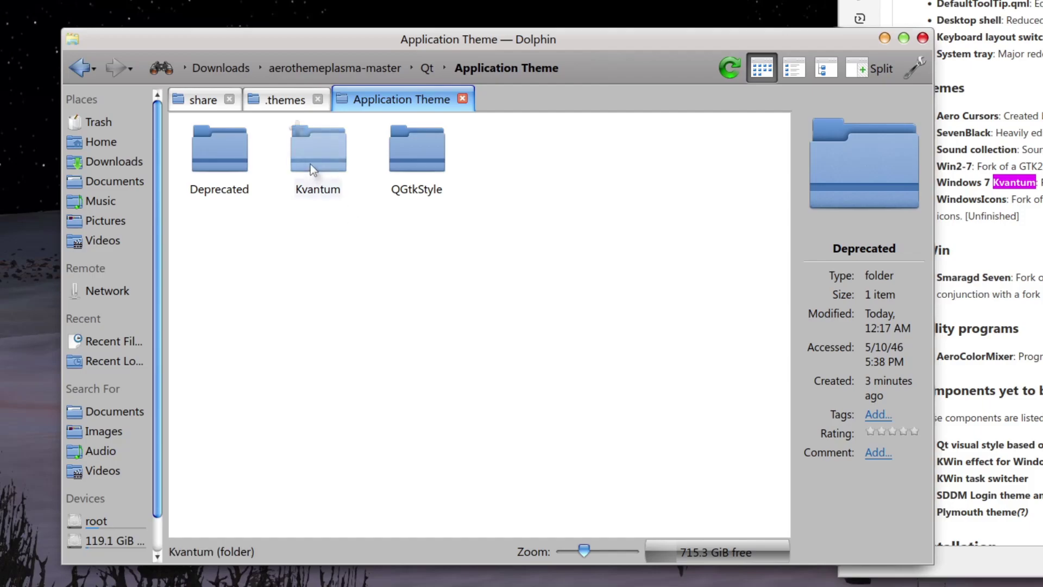
Look inside the QGtkStyle folder and return to the Application Theme folder.
double_click(406, 154)
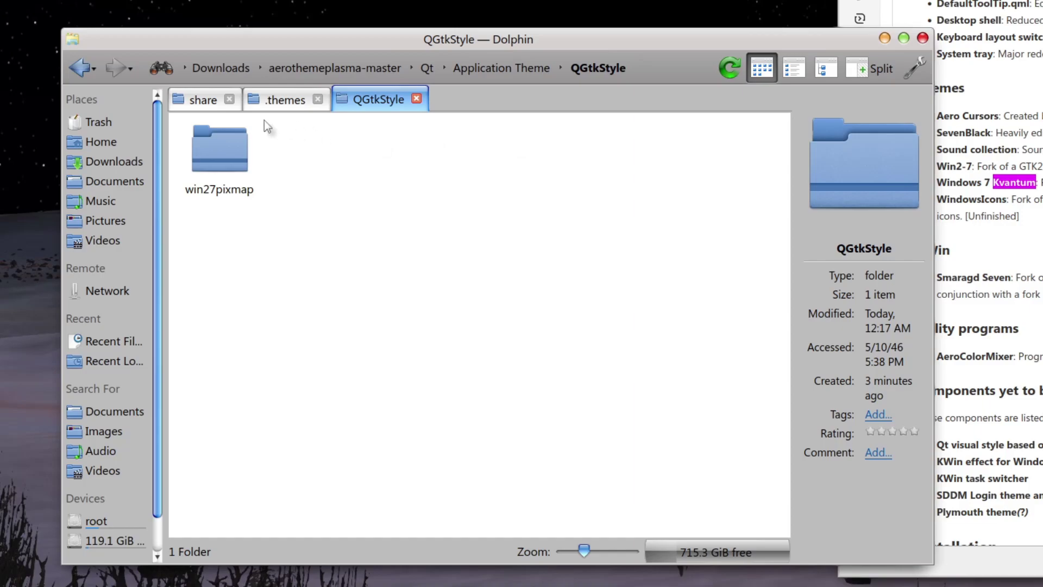
left_click(79, 68)
left_click(369, 224)
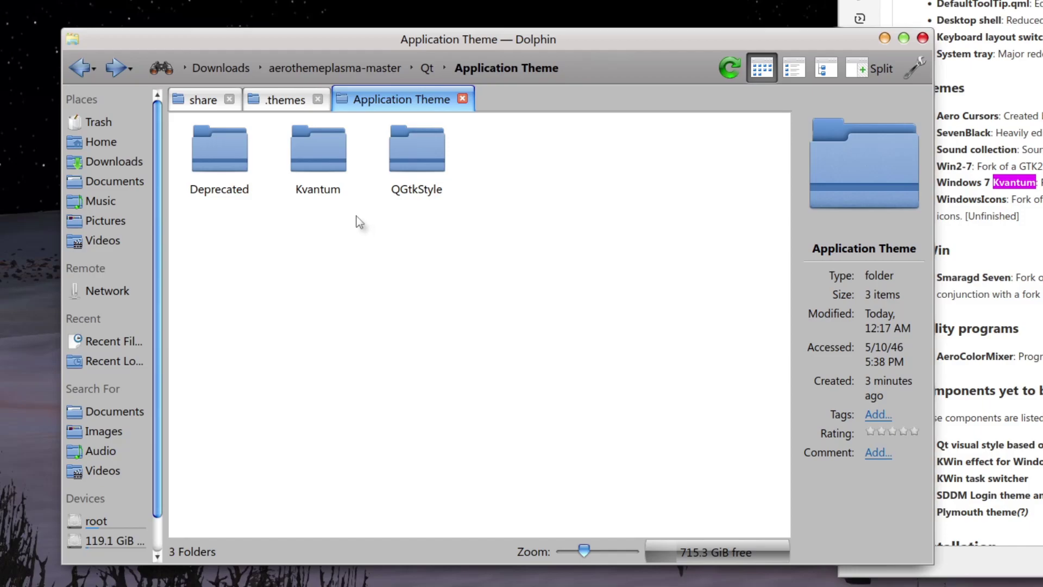
Search the application launcher for kvantum, launch Kvantum Manager and move its window clear of the file manager.
left_click(306, 168)
left_click(91, 74)
key("super")
type("kvantum")
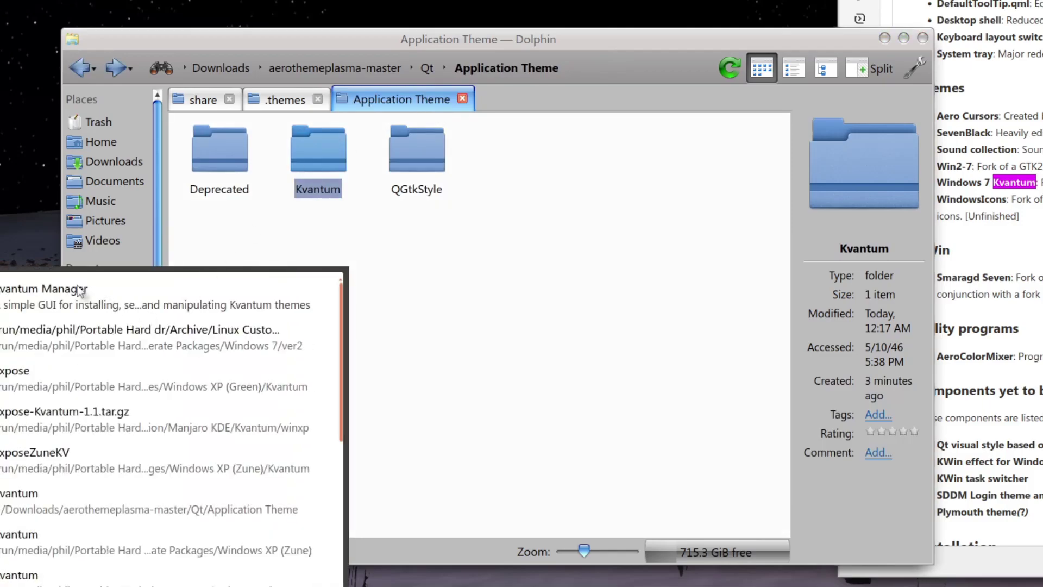
left_click(79, 291)
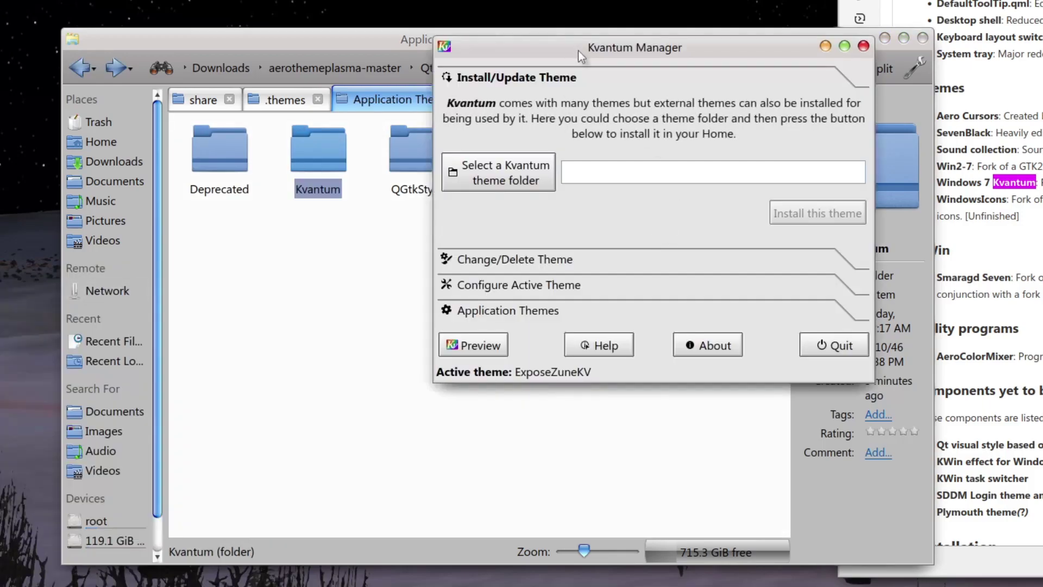
left_click_drag(576, 49, 969, 1)
Select the Windows7Kvantum folder under aerothemeplasma-master/Qt/Application Theme/Kvantum for installation, declining to overwrite the existing theme.
left_click(876, 130)
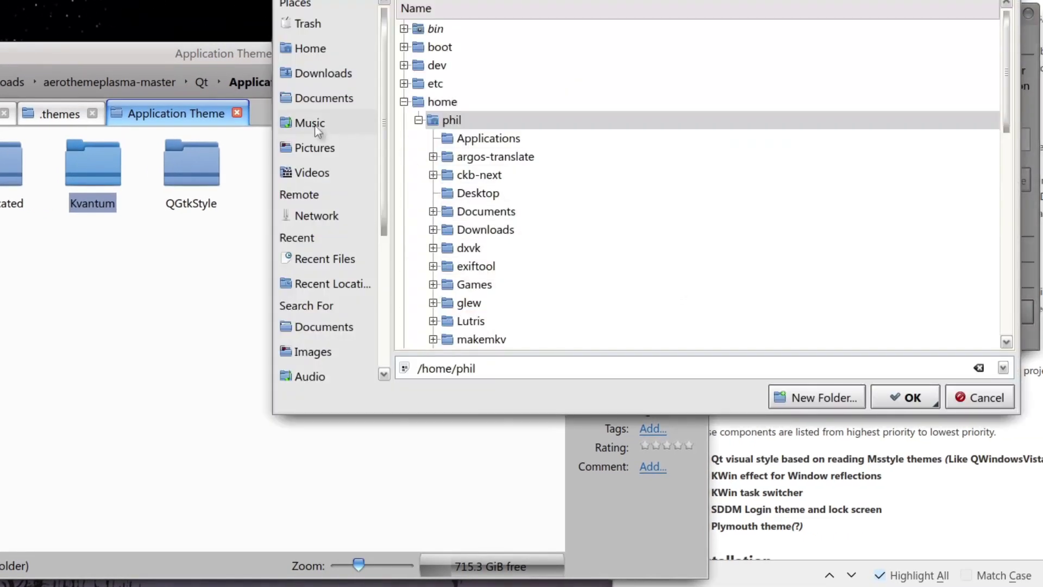
left_click(309, 73)
left_click(441, 231)
left_click(433, 230)
left_click(447, 248)
scroll(462, 304, "down", 1)
left_click(463, 267)
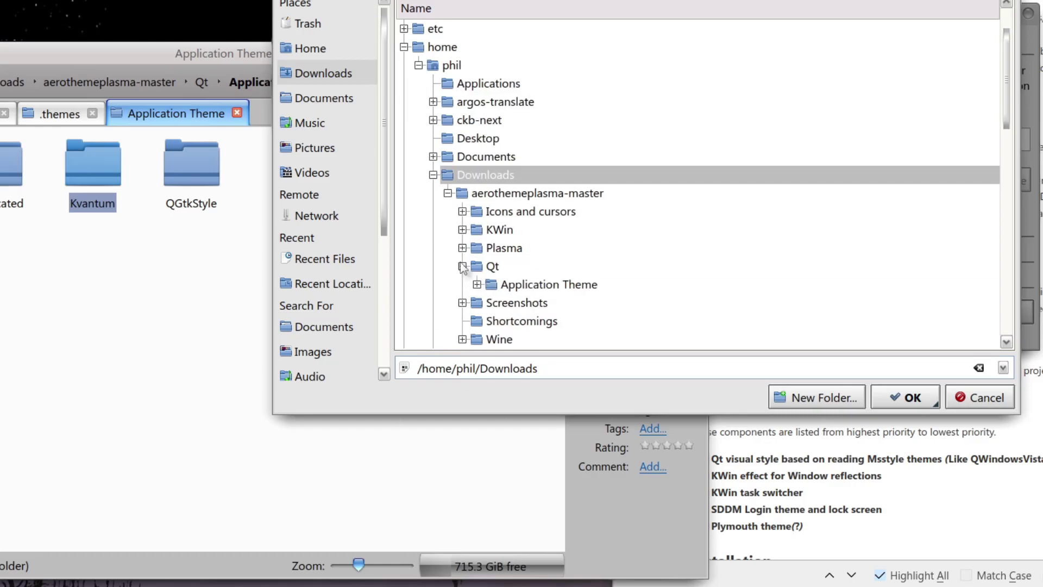
left_click(476, 284)
scroll(477, 285, "down", 1)
left_click(491, 266)
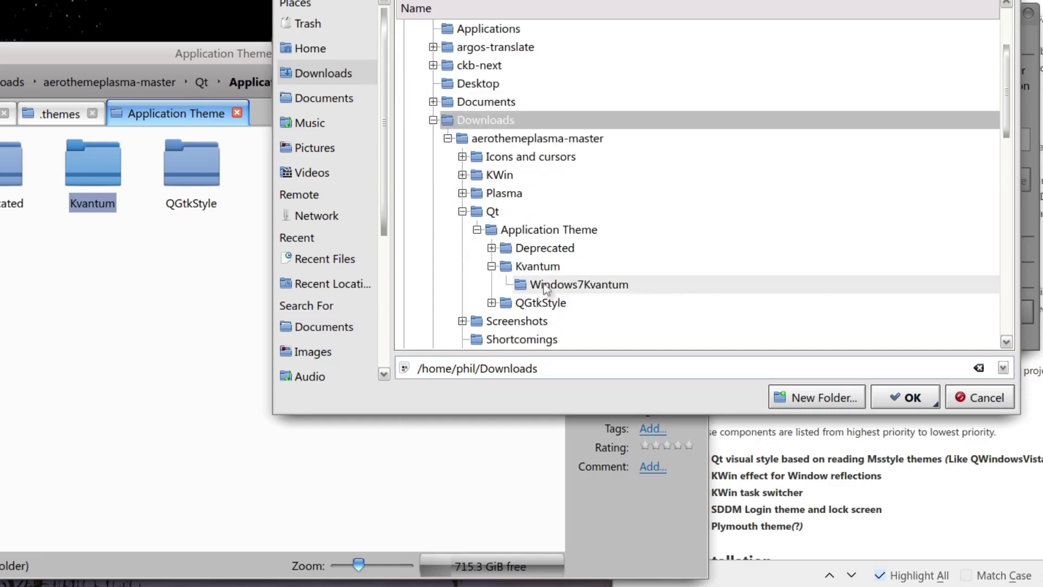
left_click(546, 285)
left_click(906, 398)
left_click(981, 181)
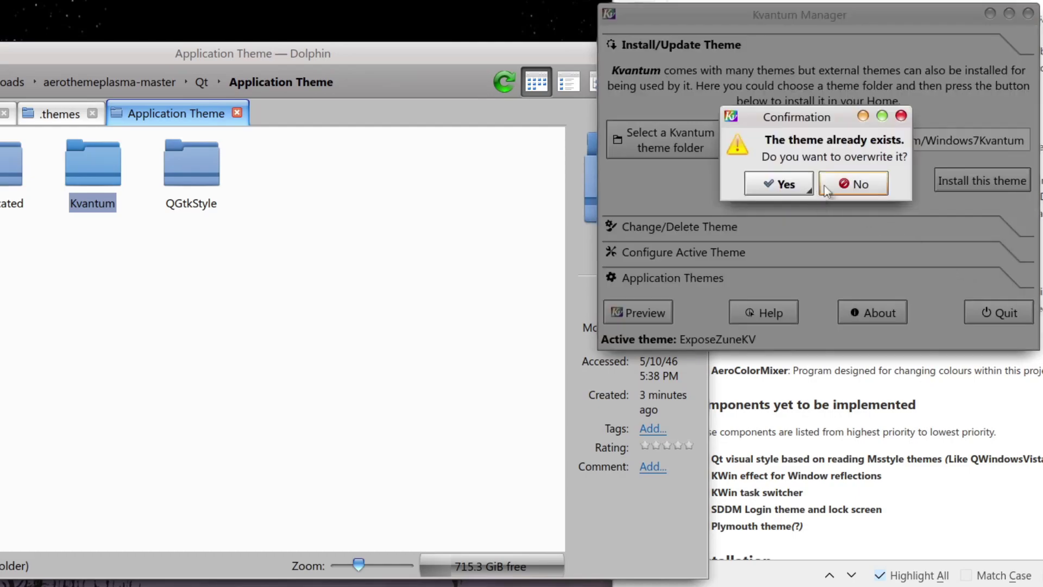
left_click(848, 190)
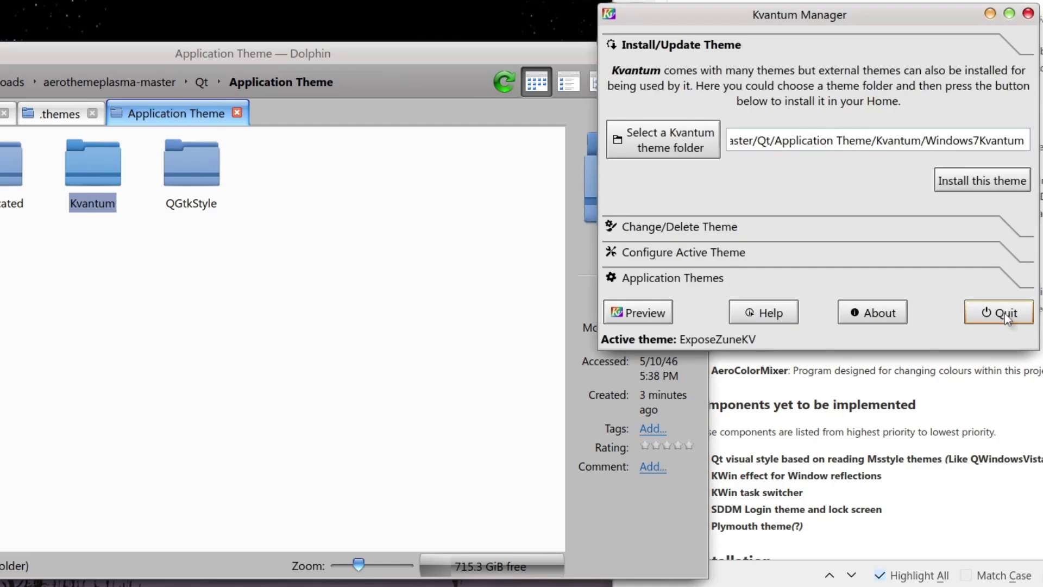
Make Windows7Kvantum the active Kvantum theme and close Kvantum Manager.
left_click(682, 228)
left_click(1019, 101)
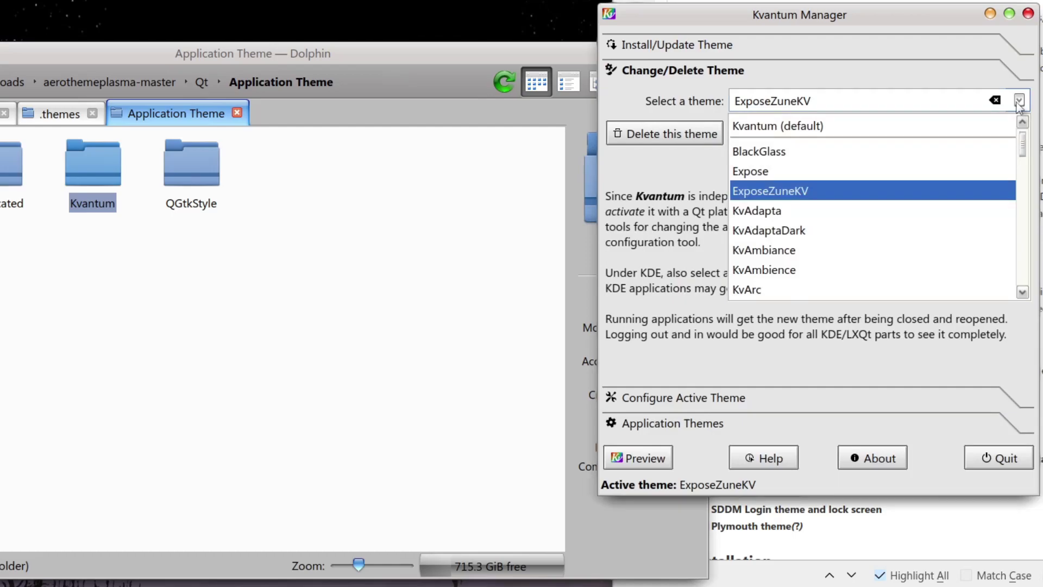
key("Down")
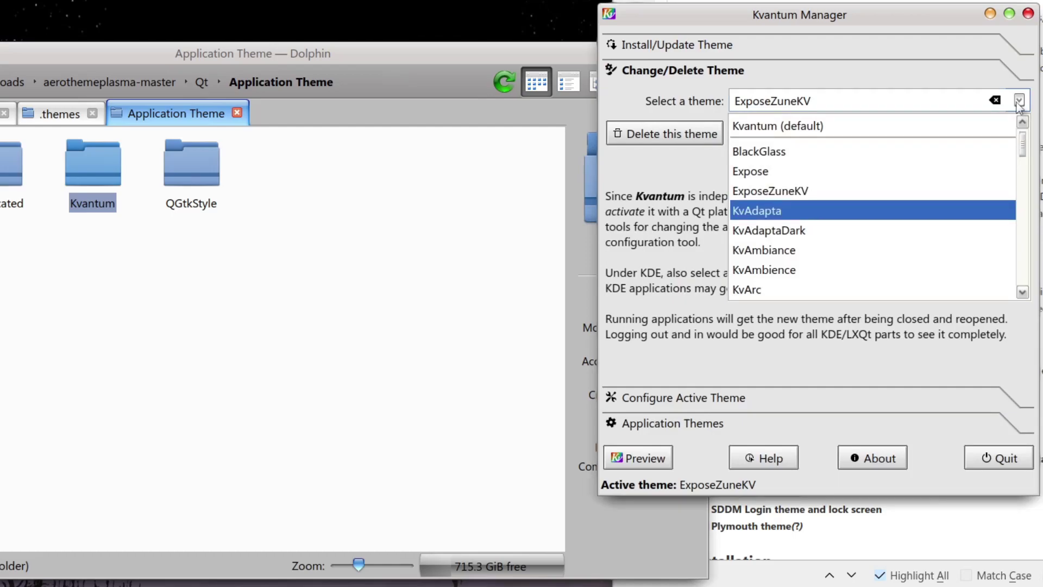
scroll(865, 191, "down", 10)
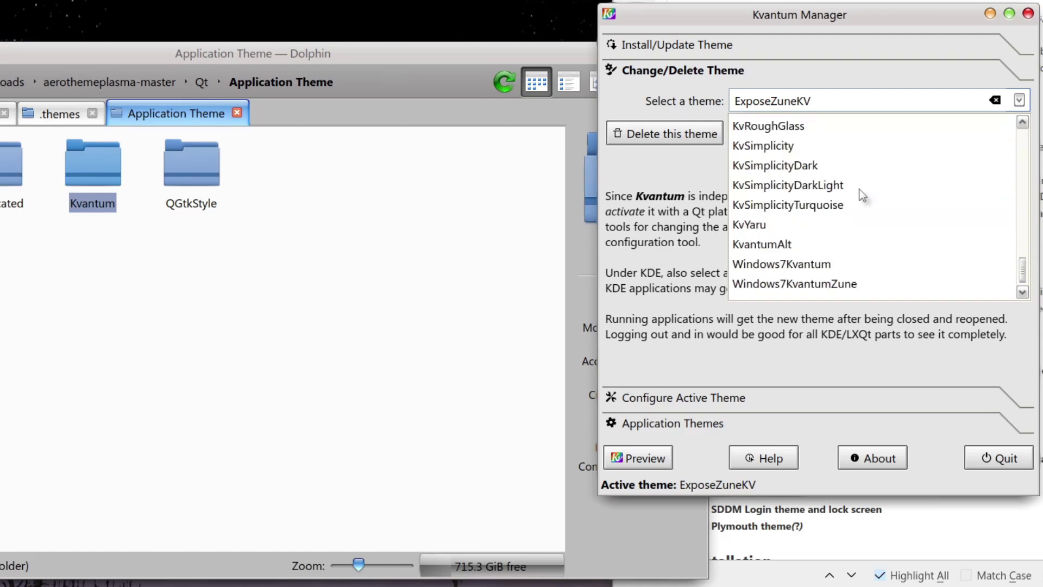
left_click(824, 264)
left_click(978, 131)
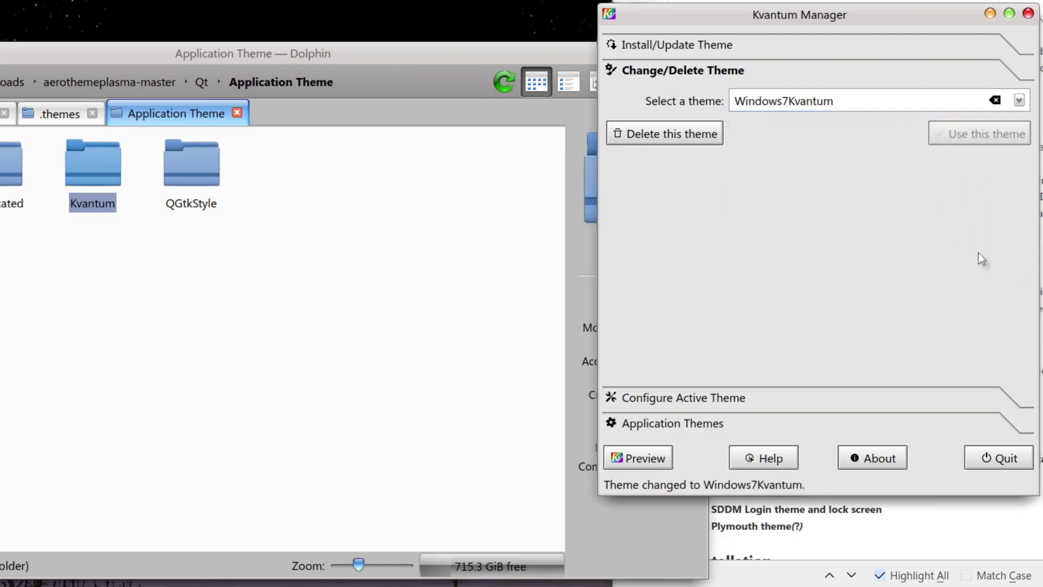
left_click(1029, 13)
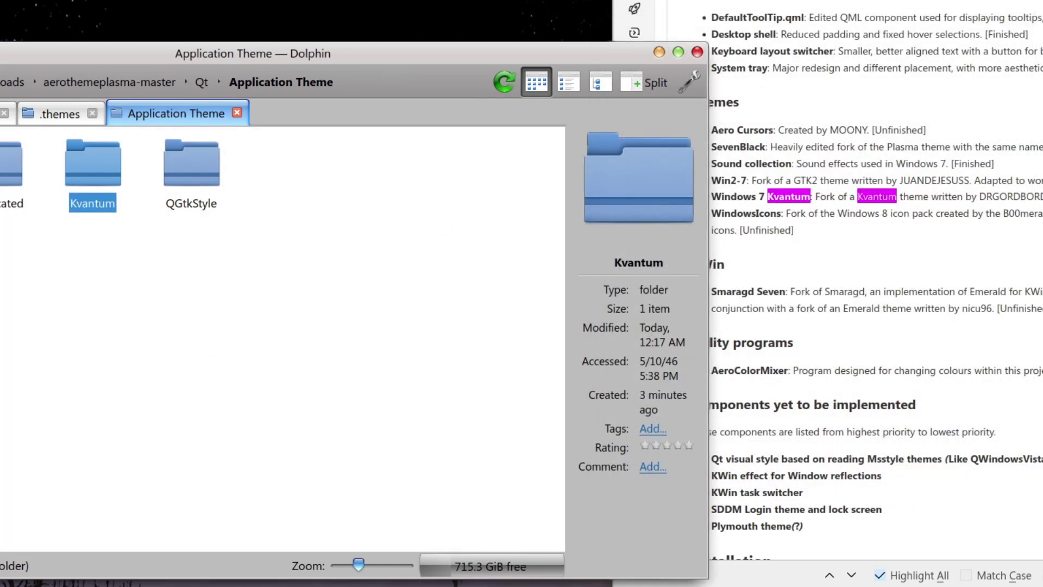
Open System Settings and apply kvantum as the Application Style under Appearance.
key("super")
key("Return")
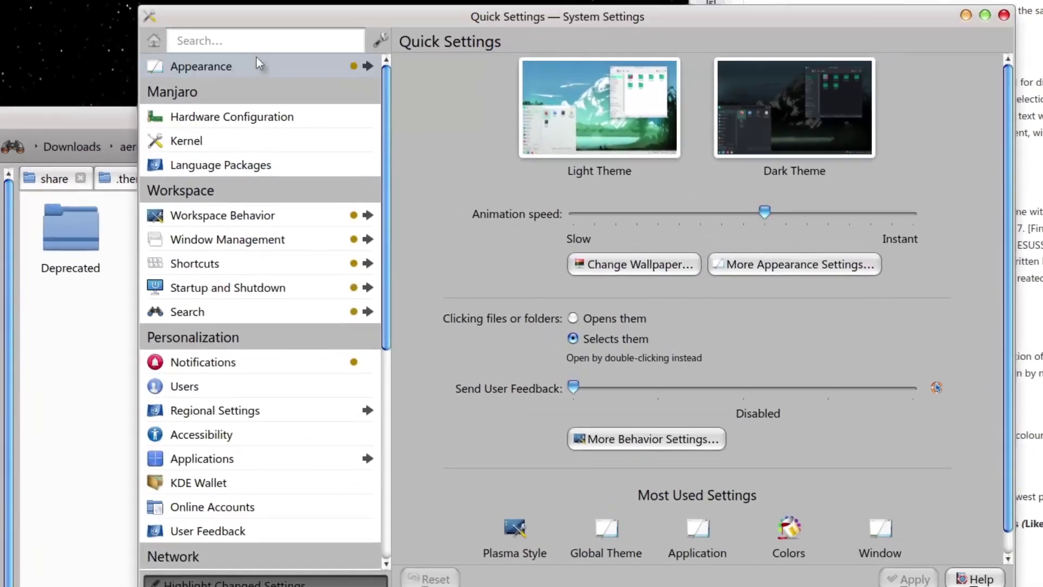
left_click(328, 75)
left_click(300, 90)
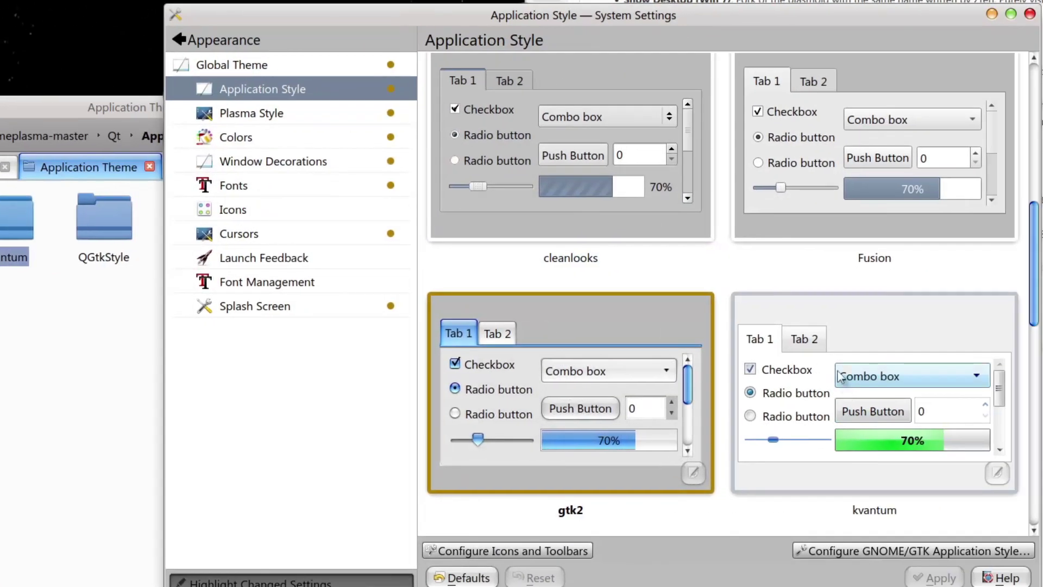
left_click(941, 375)
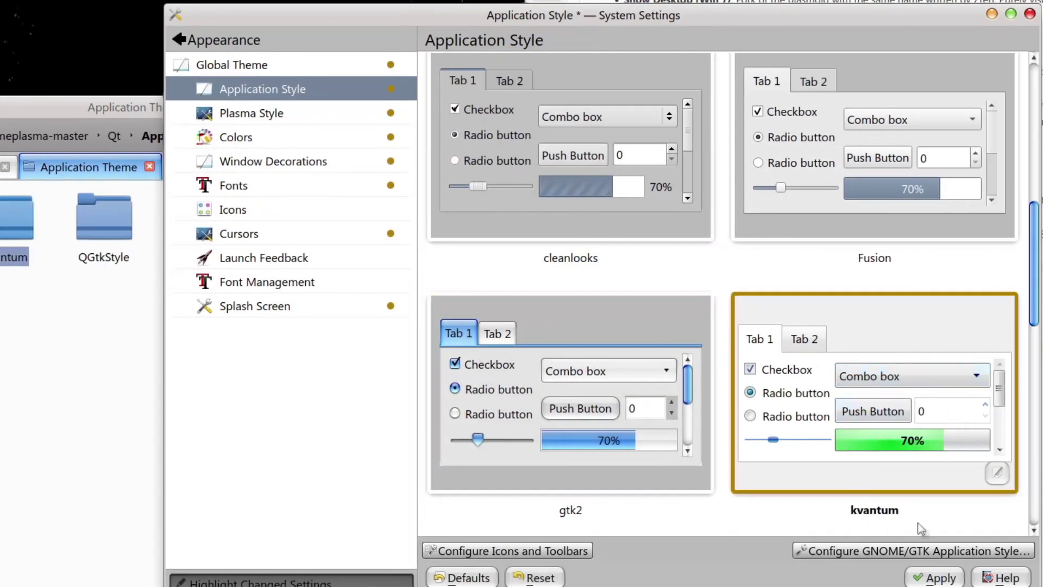
left_click(935, 577)
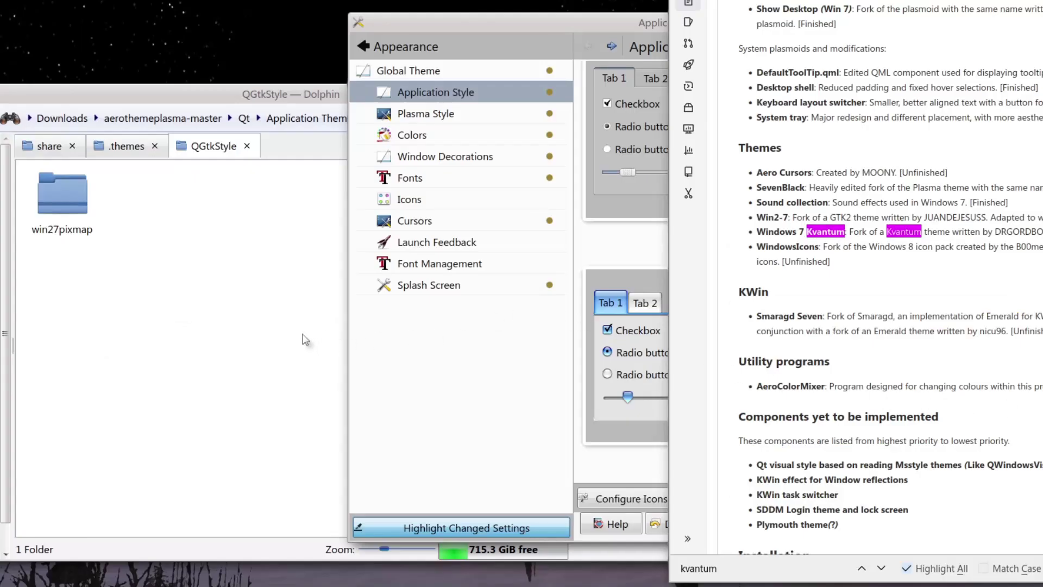
Bring the System Settings window beside the QGtkStyle folder and open the GNOME/GTK Application Style configuration.
left_click(312, 323)
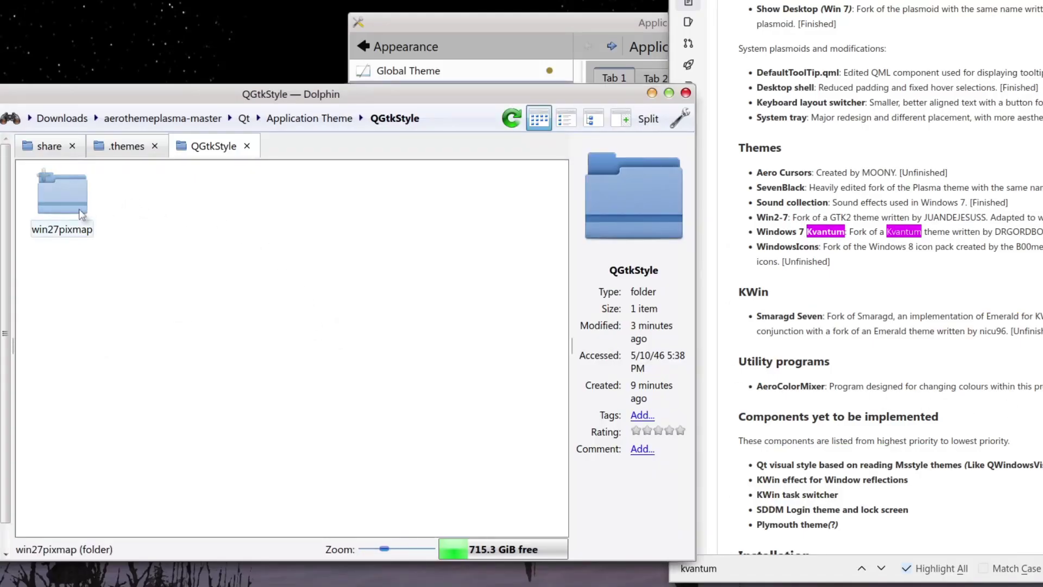
left_click_drag(436, 34, 400, 36)
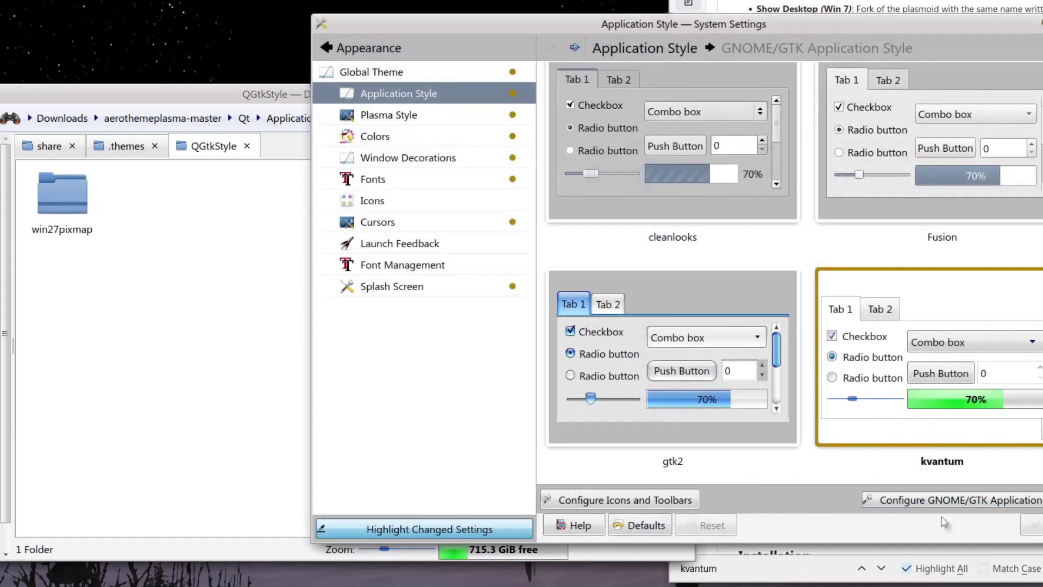
left_click(949, 503)
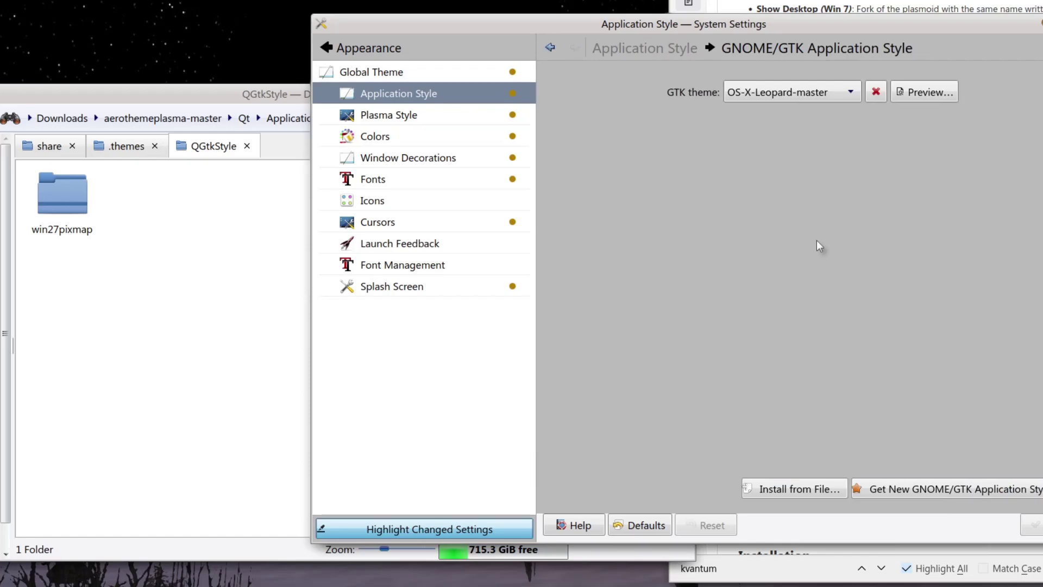
Open the win27pixmap folder in Dolphin and switch to the Aero theme's KDE Store page in Firefox.
left_click(68, 209)
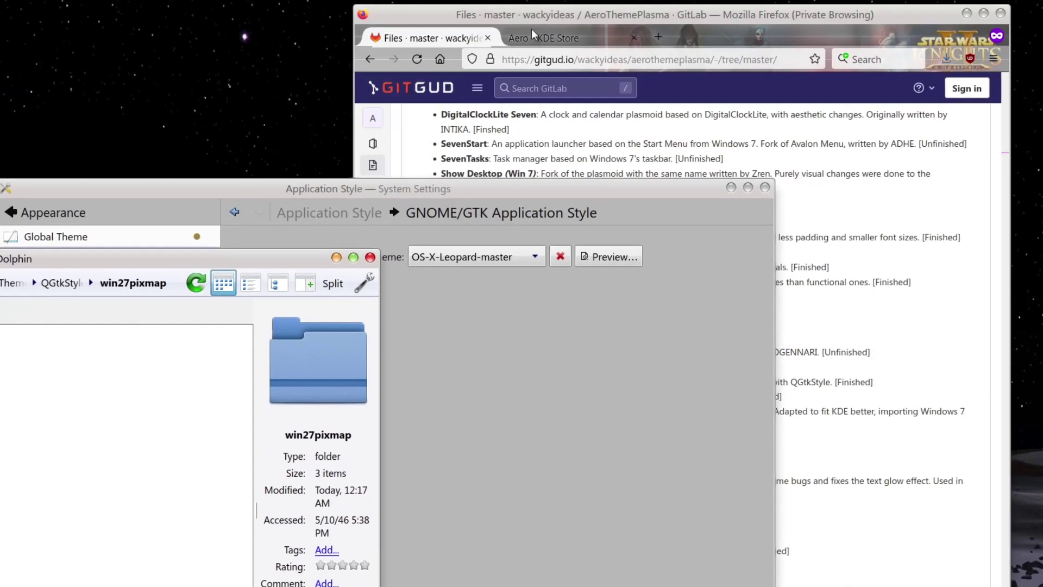
left_click(531, 30)
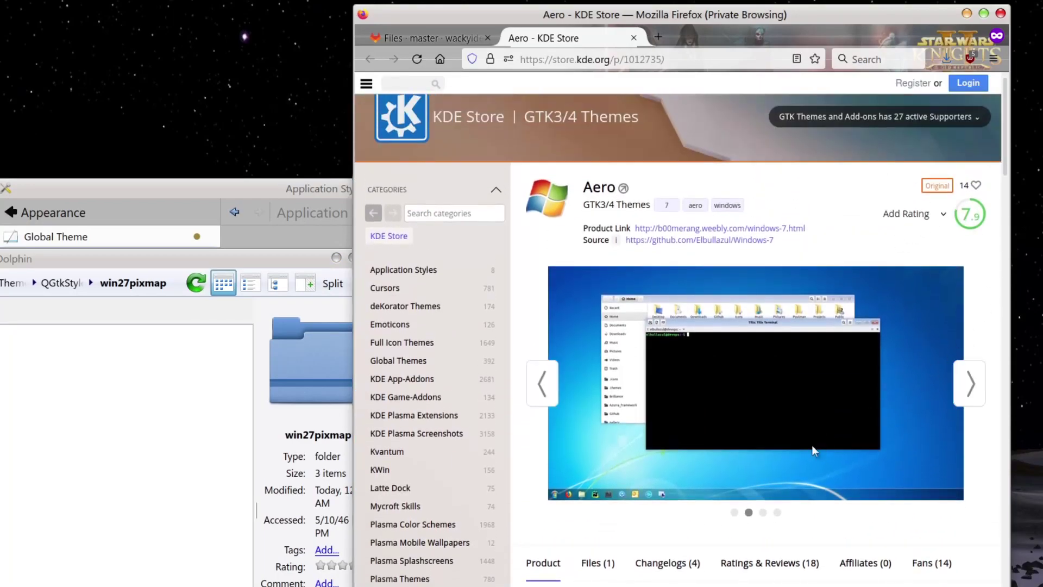
Download Windows-7-2.1.zip from the Aero theme's files, save it, and show the Downloads folder in Dolphin.
scroll(647, 554, "down", 3)
left_click(604, 480)
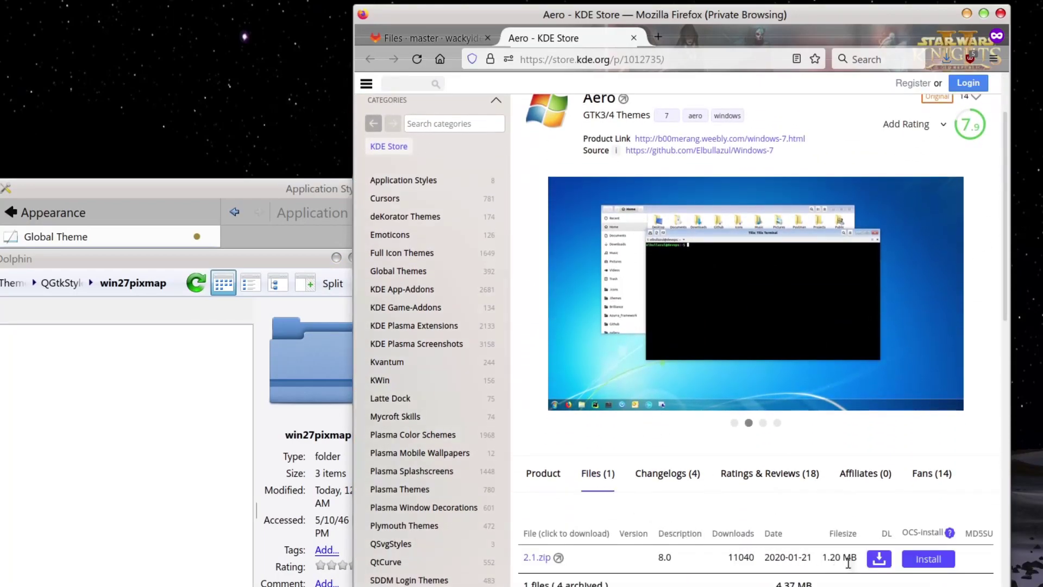
left_click(879, 558)
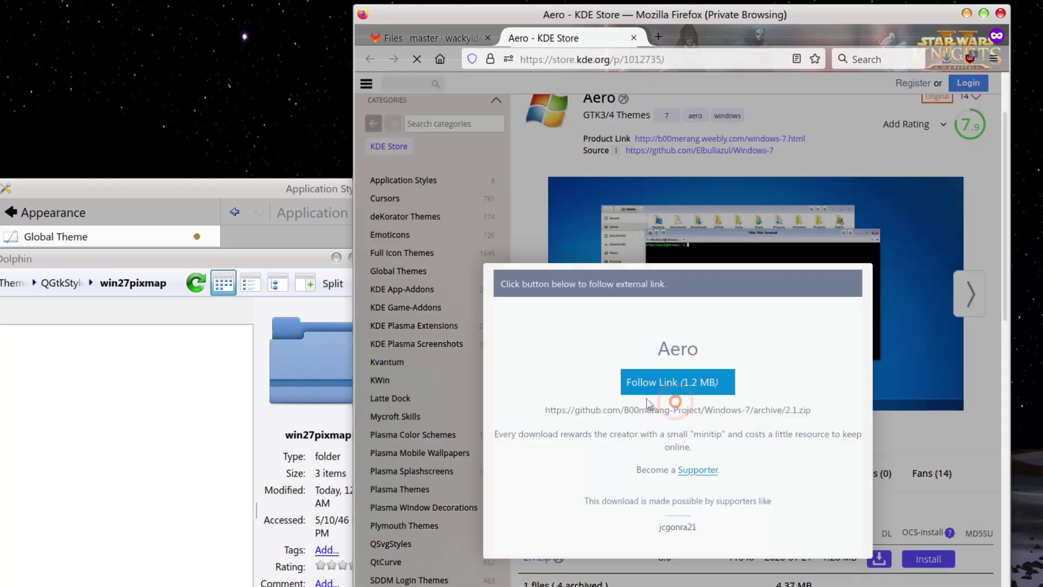
left_click(692, 392)
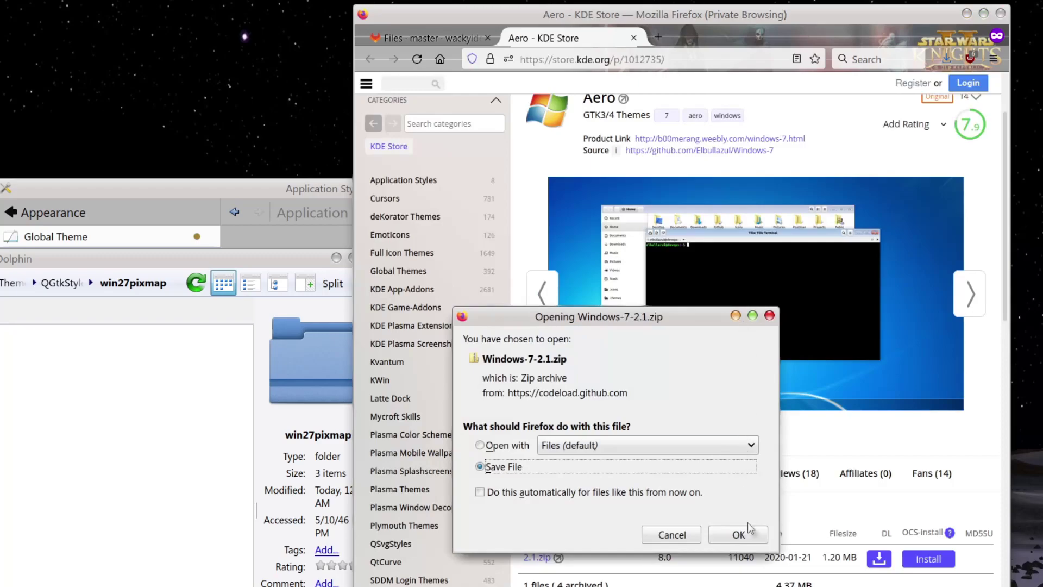
left_click(739, 535)
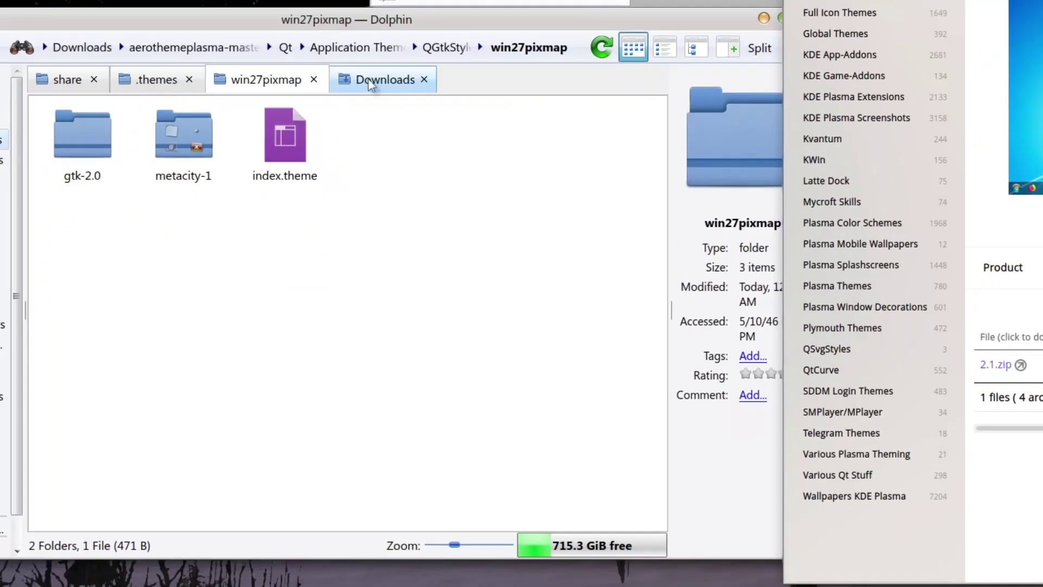
left_click(358, 87)
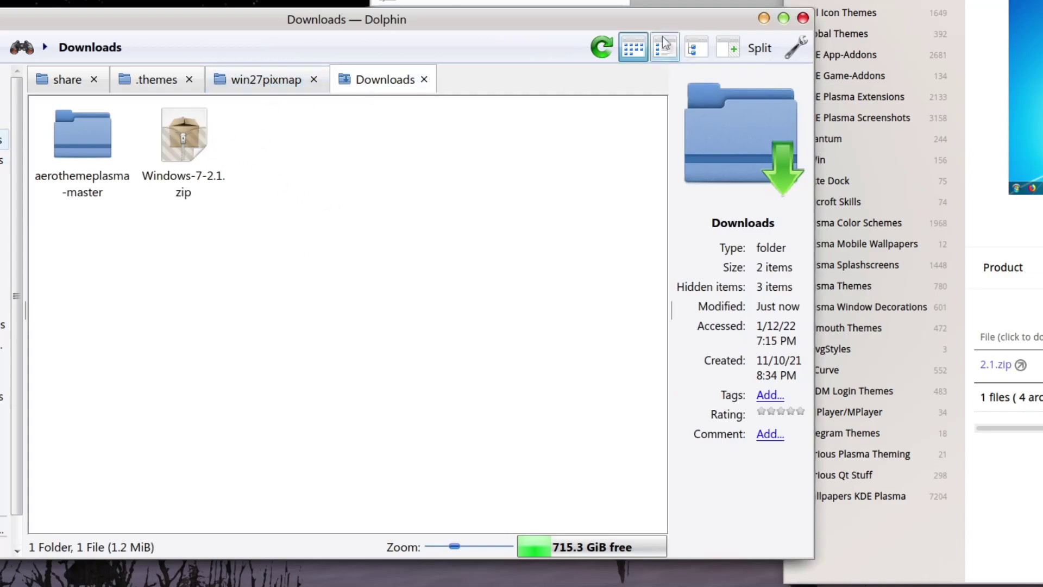
key("alt+Tab")
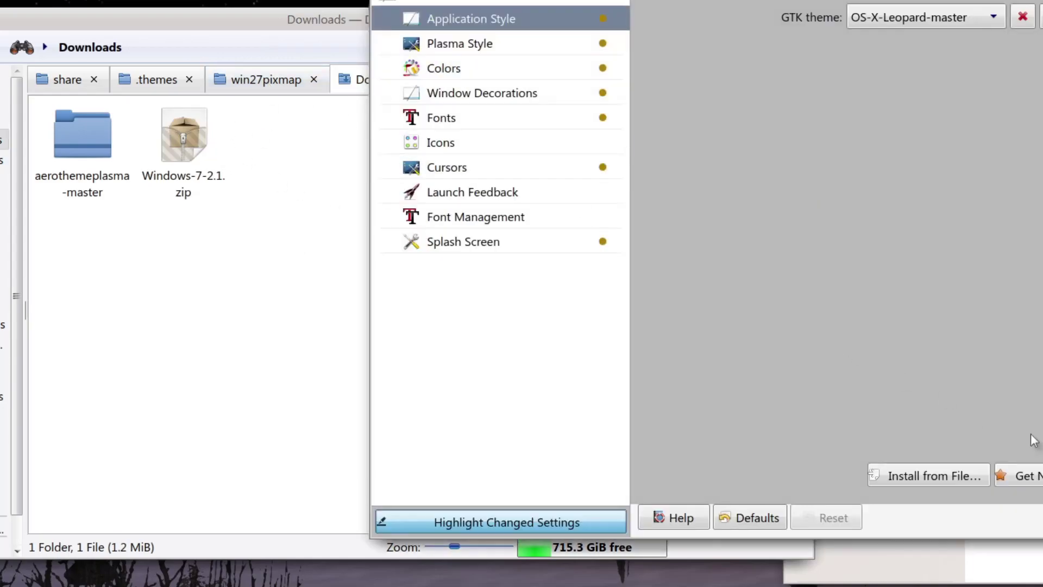
left_click(930, 476)
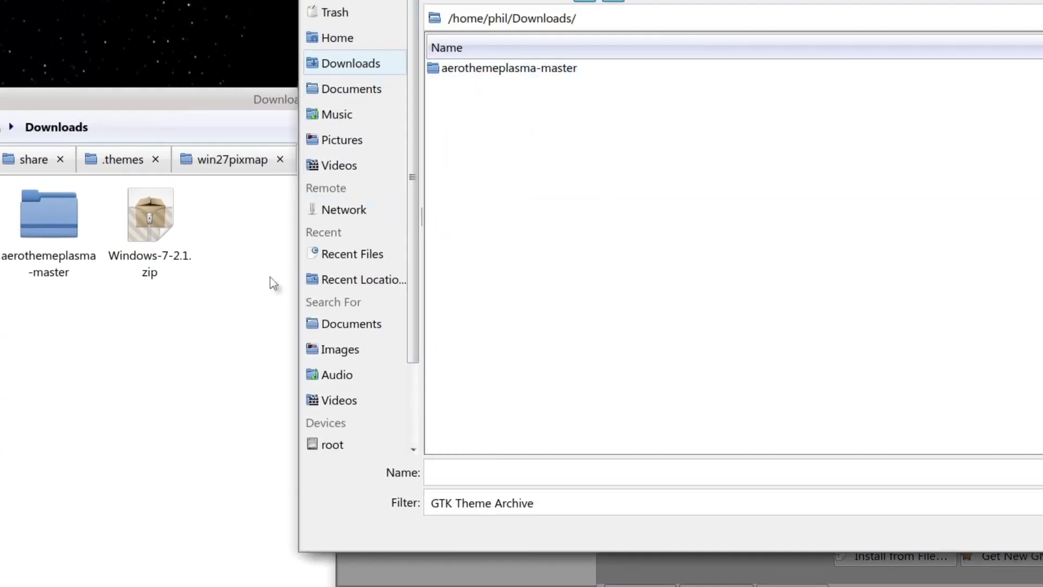
key("Escape")
Extract the Windows-7-2.1 folder from the zip into Downloads and compress the extracted folder into a new archive.
double_click(134, 239)
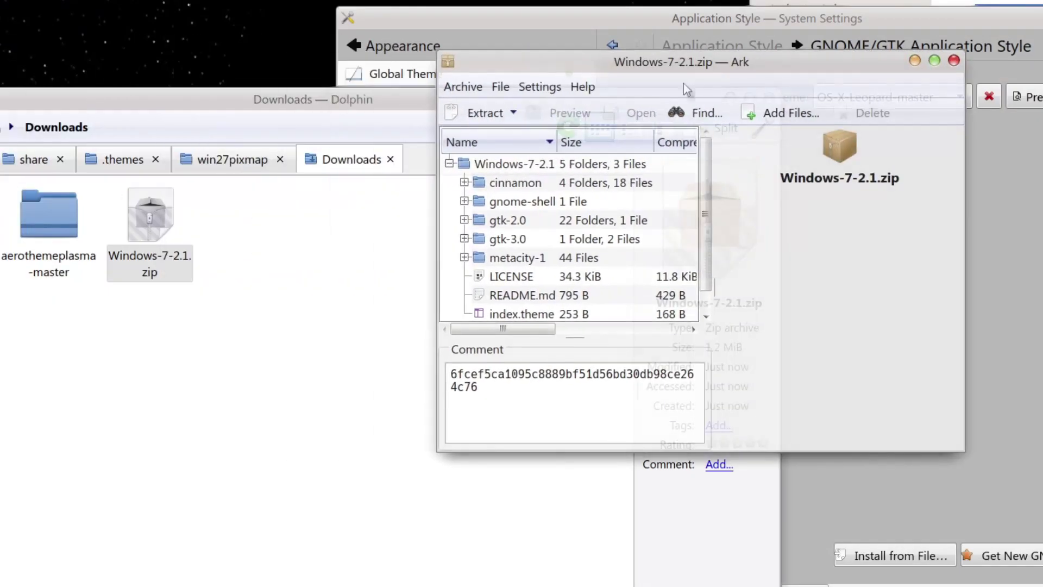
left_click_drag(481, 166, 272, 321)
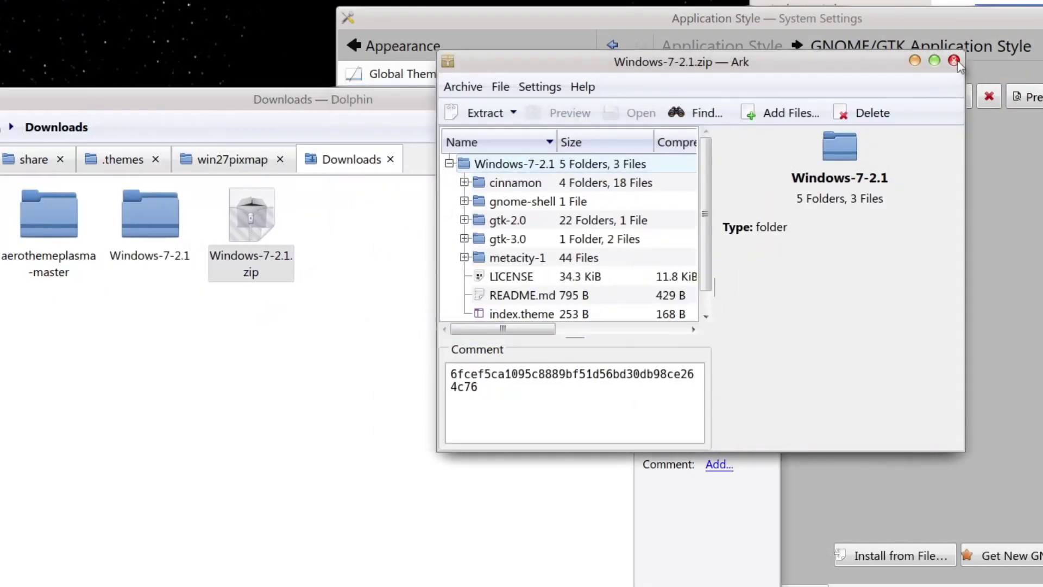
key("ctrl+q")
right_click(152, 233)
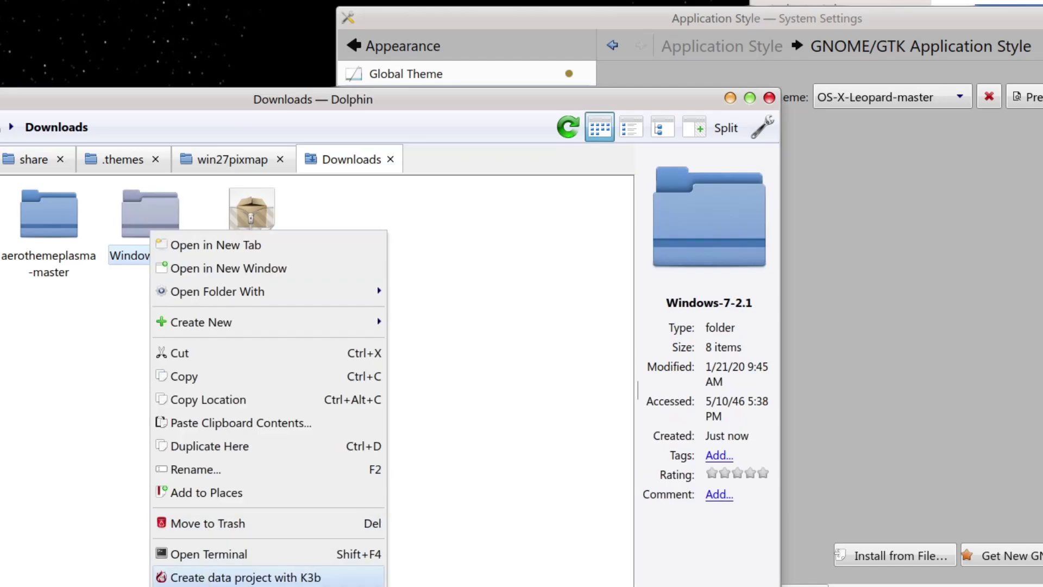
left_click(505, 421)
Install the new Windows-7-2.1 archive from Downloads as a GNOME/GTK application style in System Settings.
left_click(1006, 437)
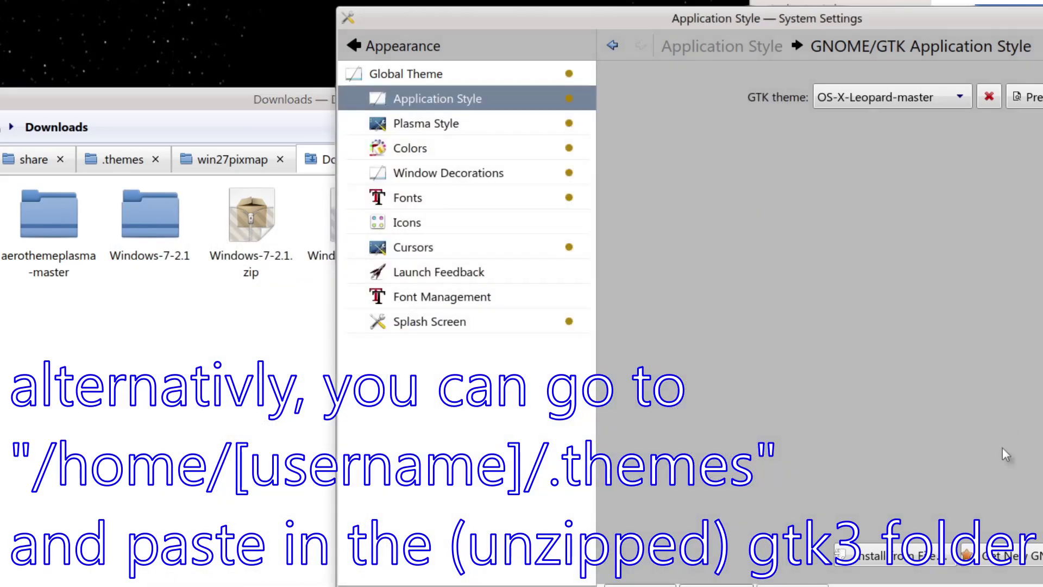
left_click(893, 556)
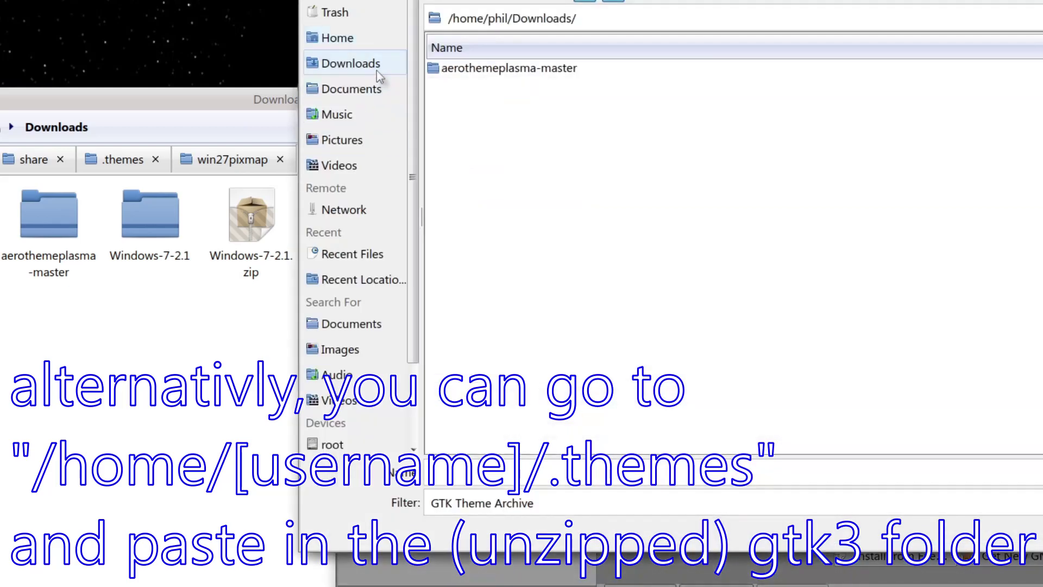
left_click(377, 70)
double_click(484, 103)
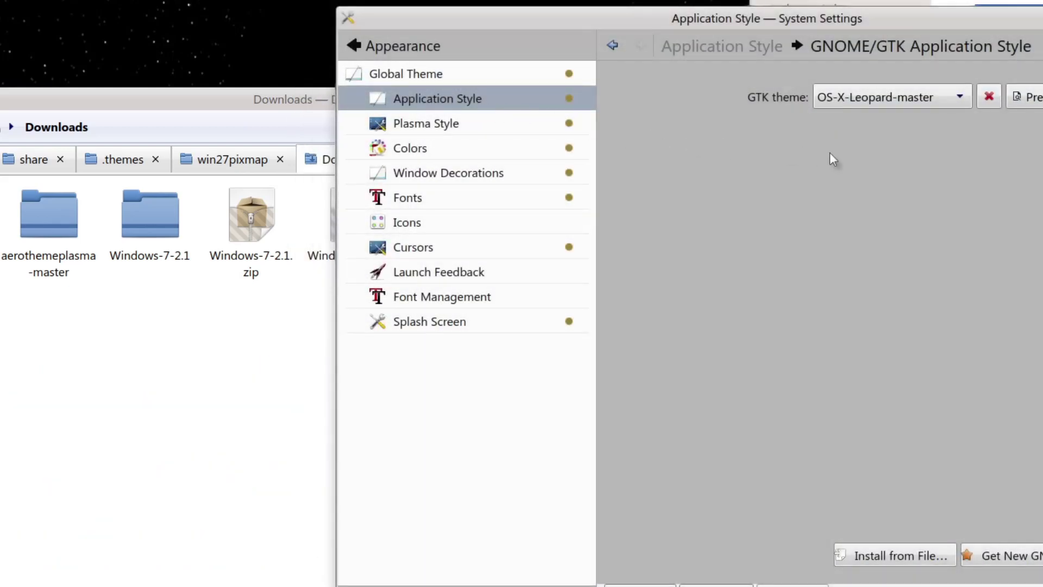
Select Windows-7-2.1 as the GTK theme, try out its Page2 tab and File menu in the preview, and close the preview.
left_click(850, 104)
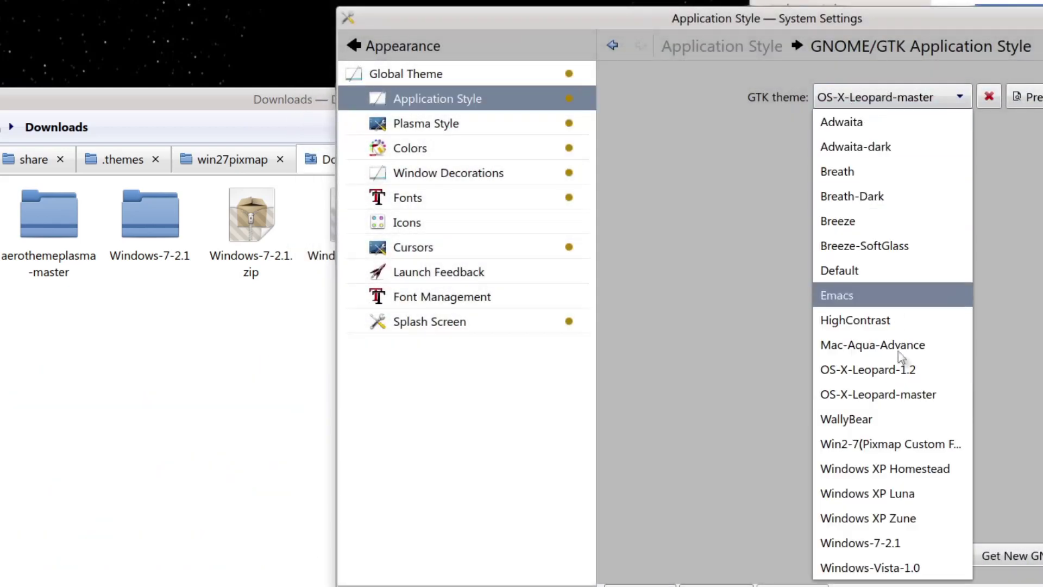
left_click(911, 544)
left_click(1024, 97)
left_click(753, 245)
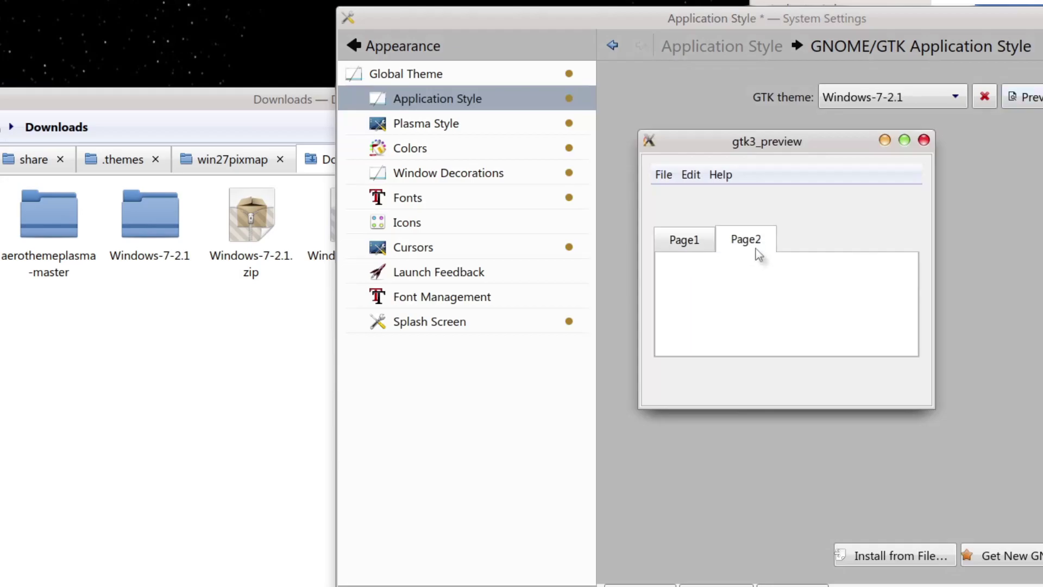
left_click(664, 175)
left_click(899, 151)
left_click(924, 143)
Look inside the extracted Windows-7-2.1 folder and return to the GNOME/GTK Application Style settings.
double_click(156, 231)
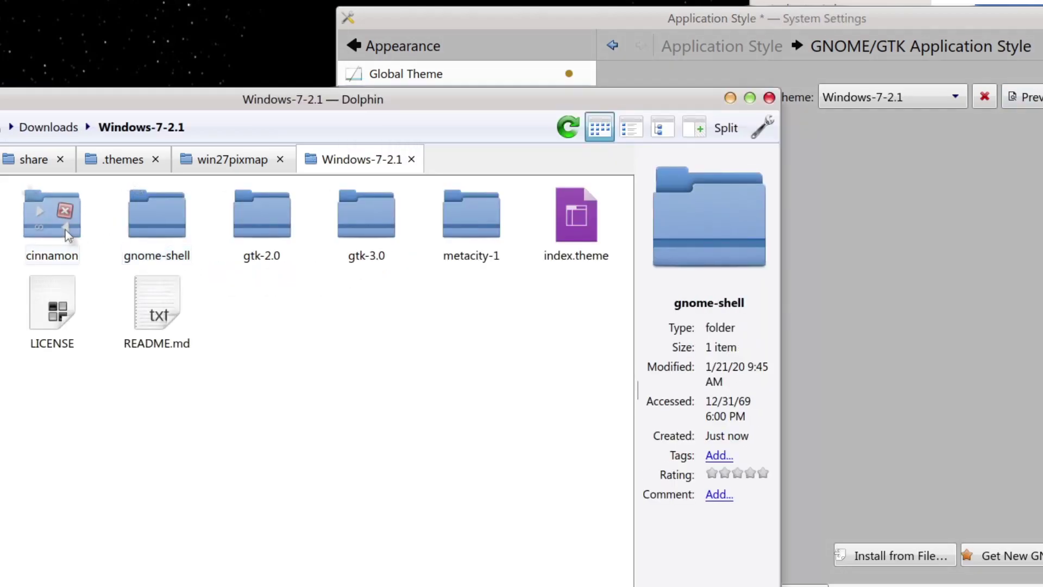
key("alt+Tab")
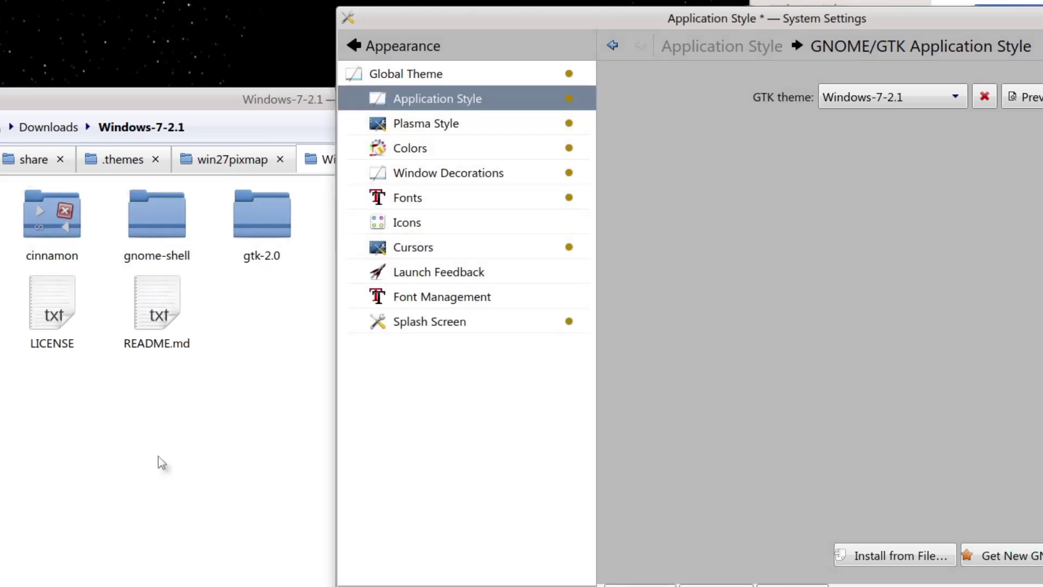
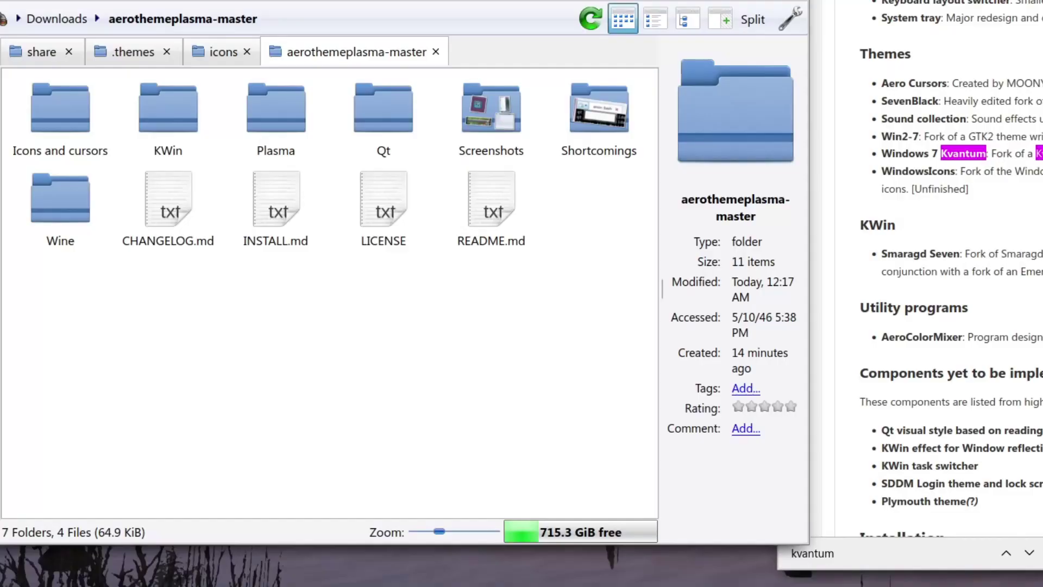
Open the Icons and cursors folder of aerothemeplasma-master and bring up the /usr/share/icons folder.
left_click(61, 109)
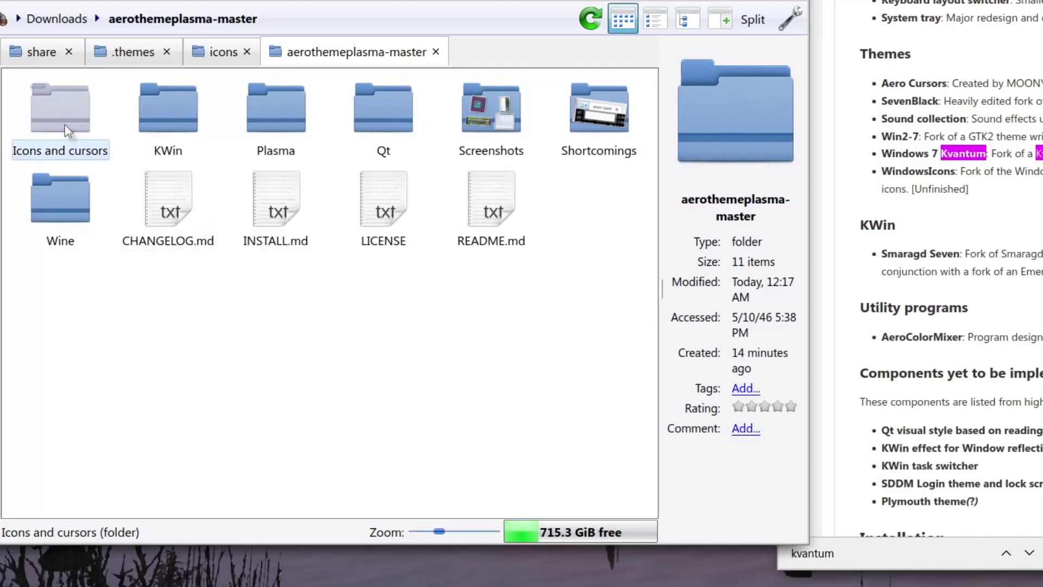
double_click(63, 137)
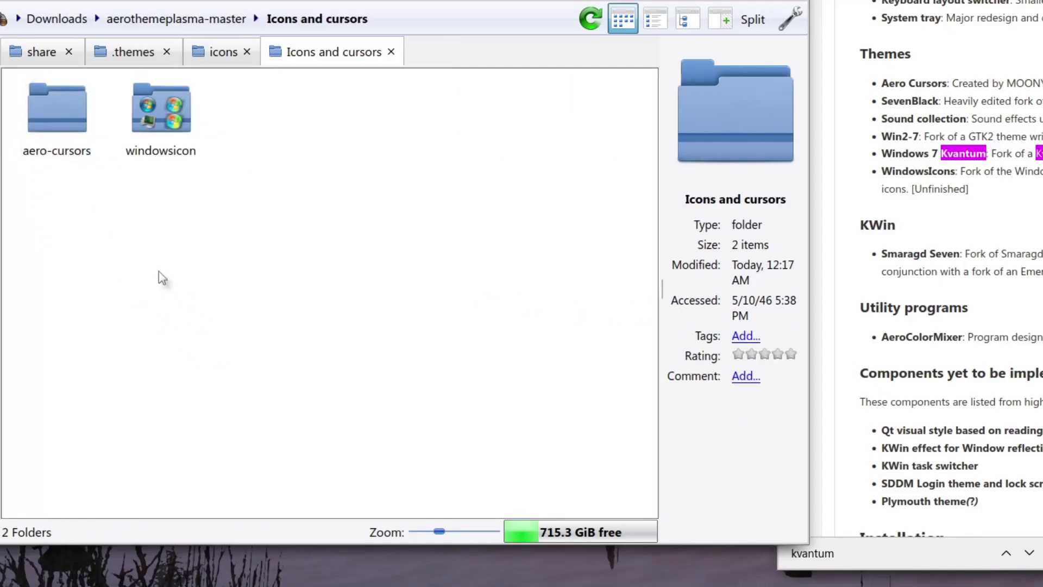
left_click(223, 52)
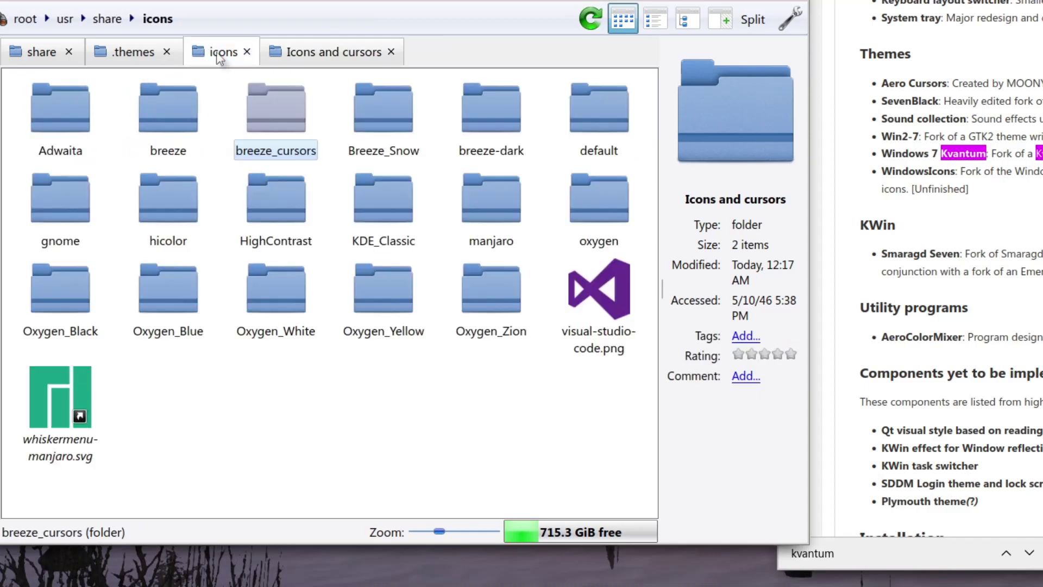
left_click(233, 21)
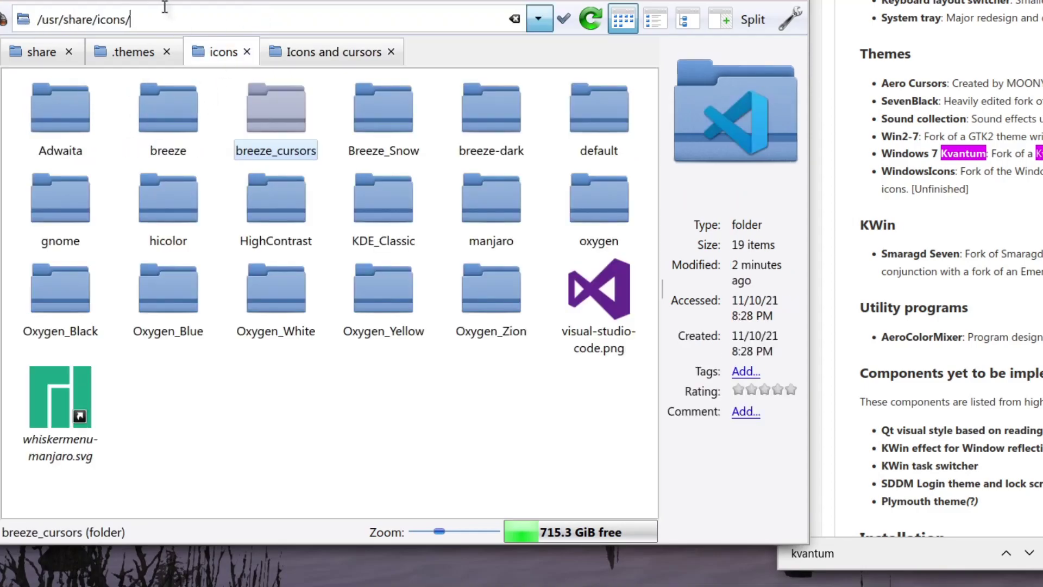
left_click(564, 20)
left_click(332, 51)
left_click(227, 50)
Open a terminal in the icons folder, run chown to give your own user ownership of "/usr/share/icons/", and close it.
left_click(383, 411)
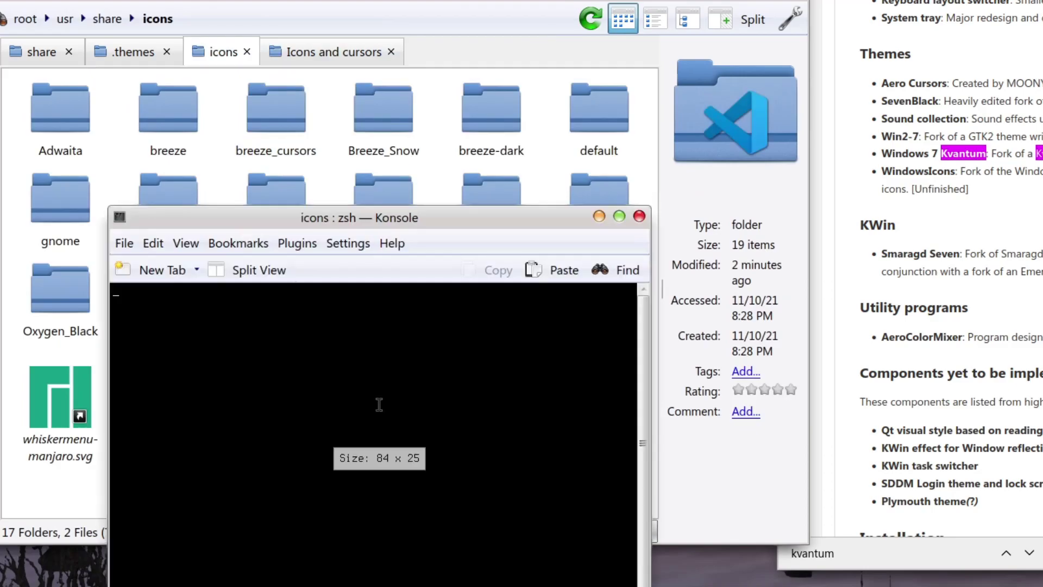
left_click(260, 13)
key("ctrl+a")
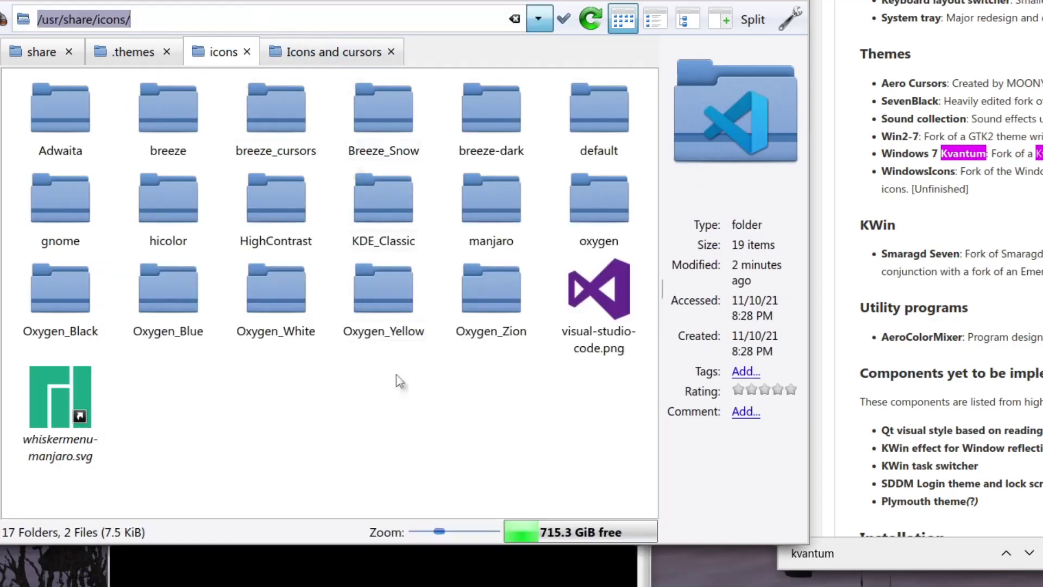
key("alt+Tab")
type("chown phil \"/usr/share/icons/\"")
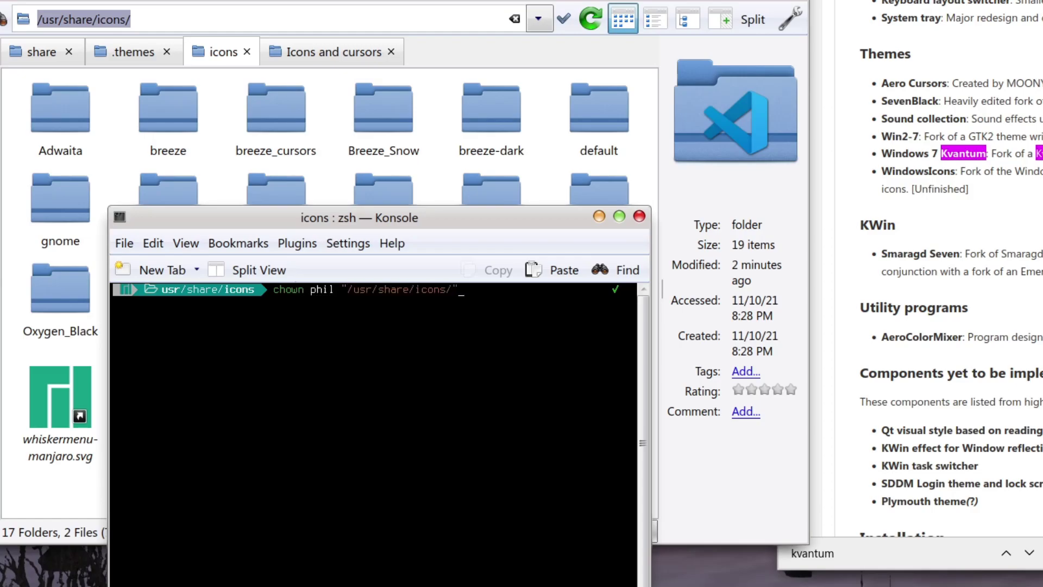
key("Return")
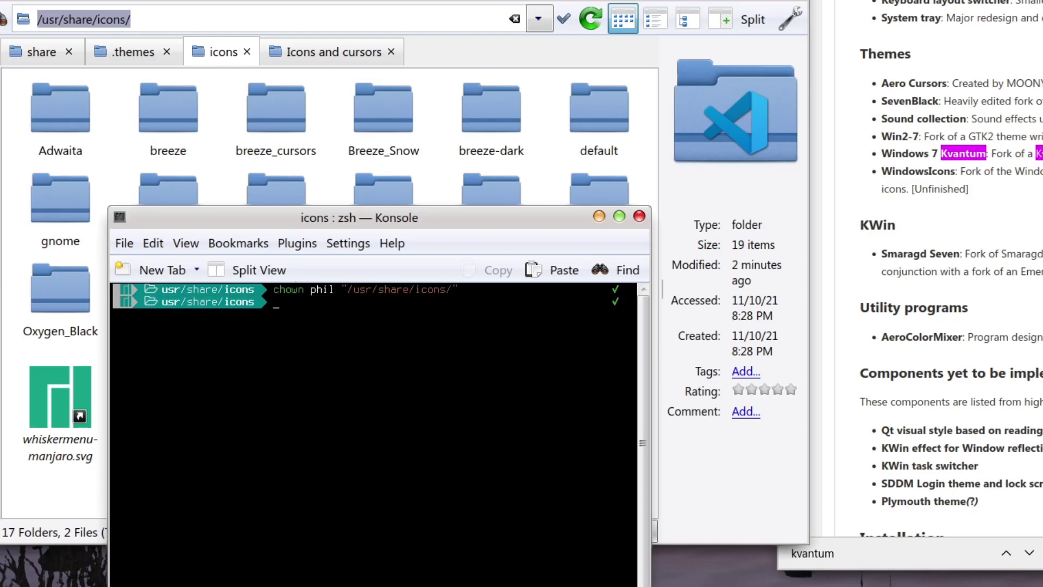
left_click(639, 217)
Copy the windowsicon folder from Icons and cursors into /usr/share/icons.
left_click(299, 51)
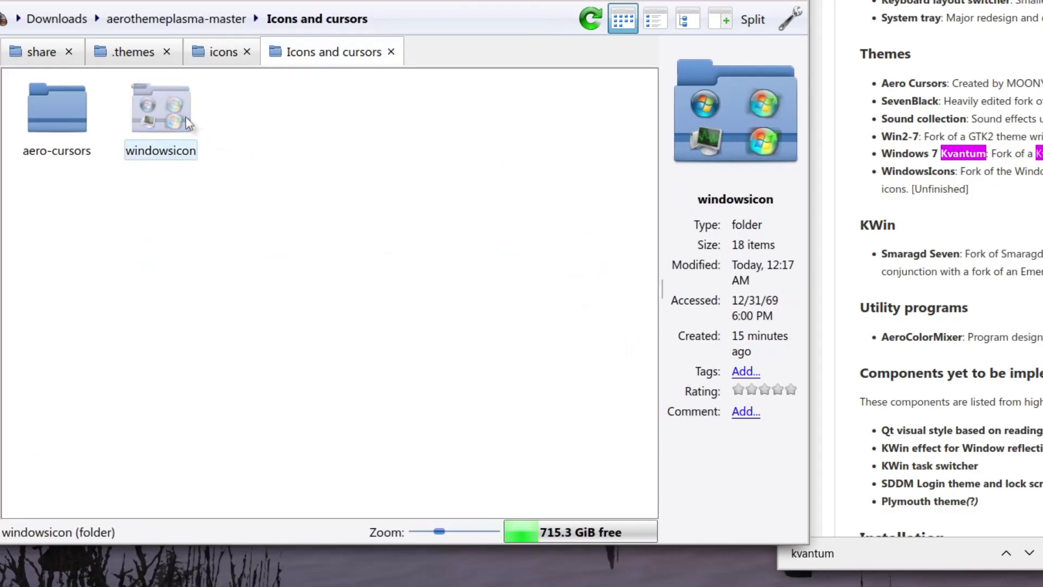
left_click_drag(161, 108, 258, 136)
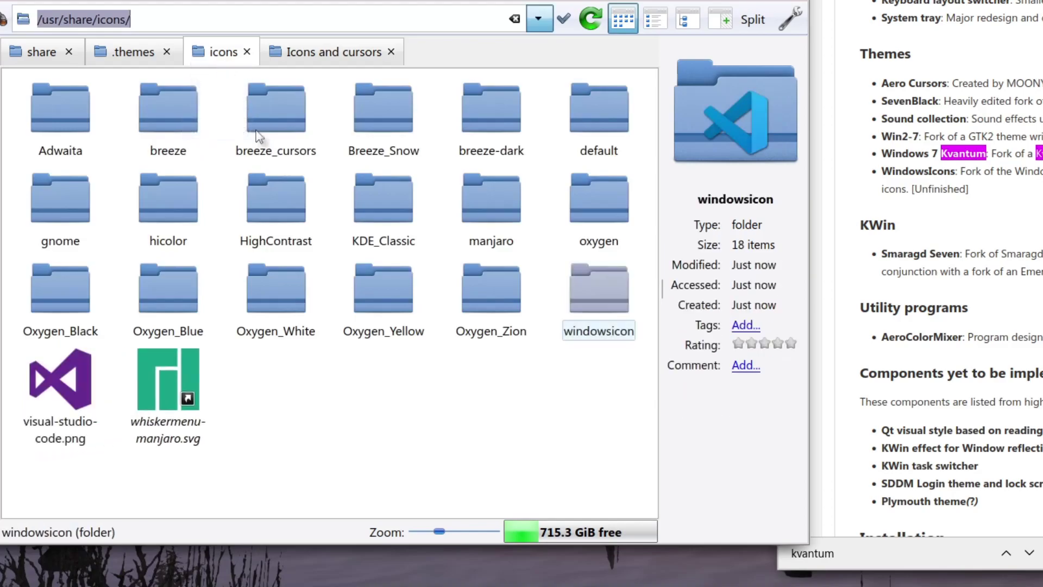
left_click(465, 423)
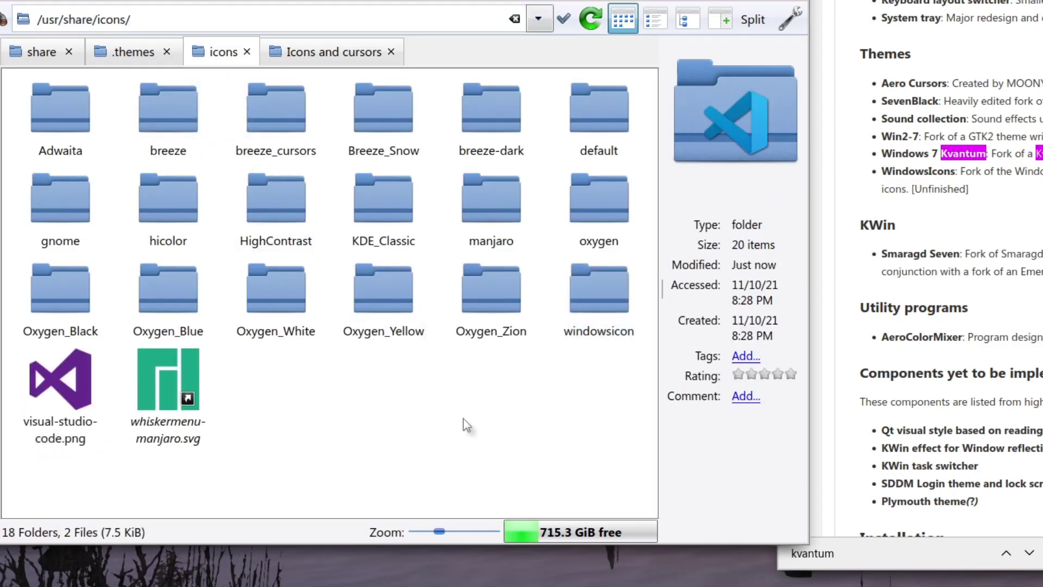
Switch to System Settings and apply WindowsIcons as the icon theme.
key("alt+Tab")
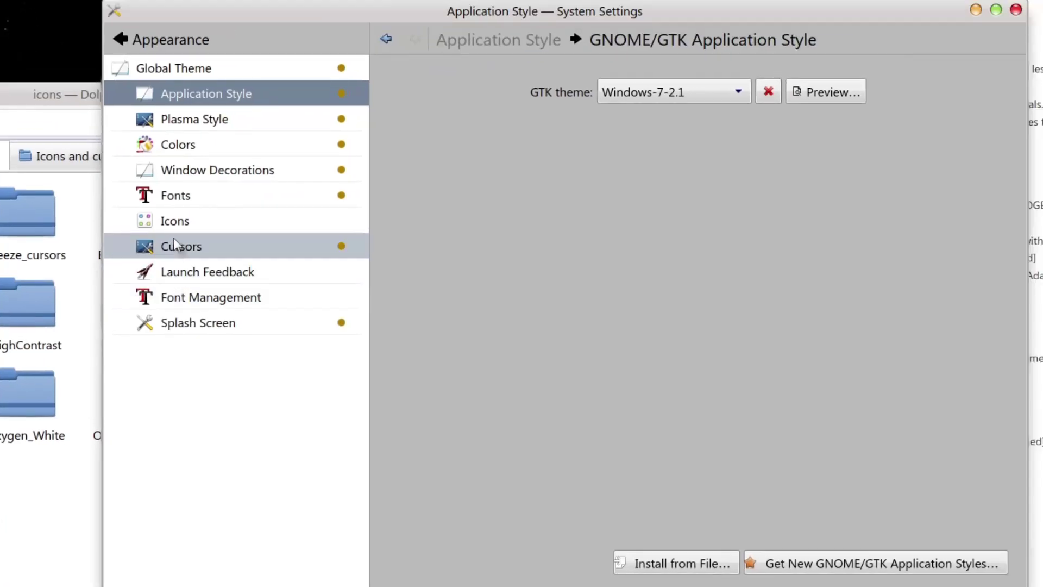
left_click(180, 223)
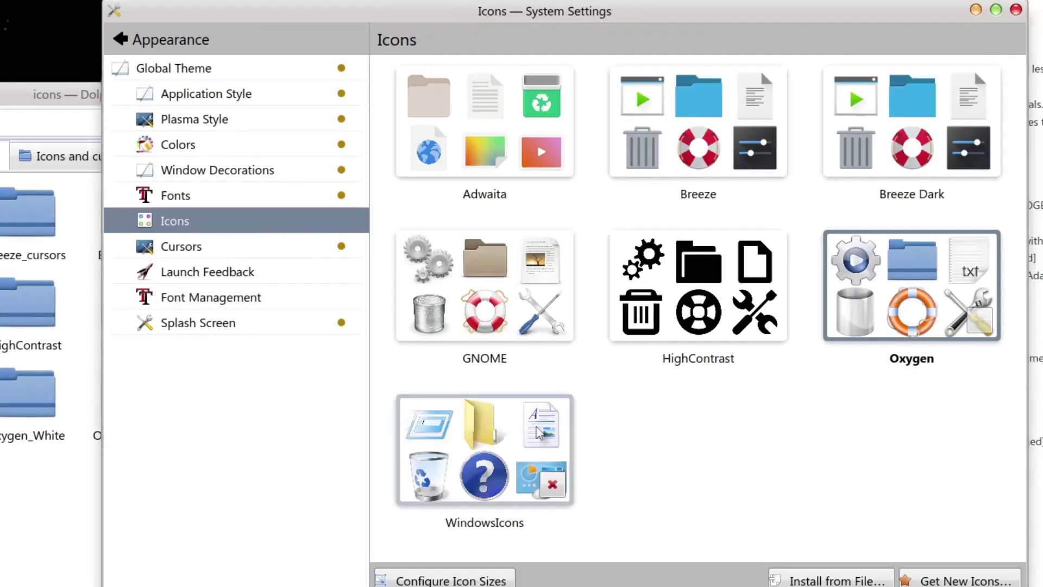
left_click(521, 456)
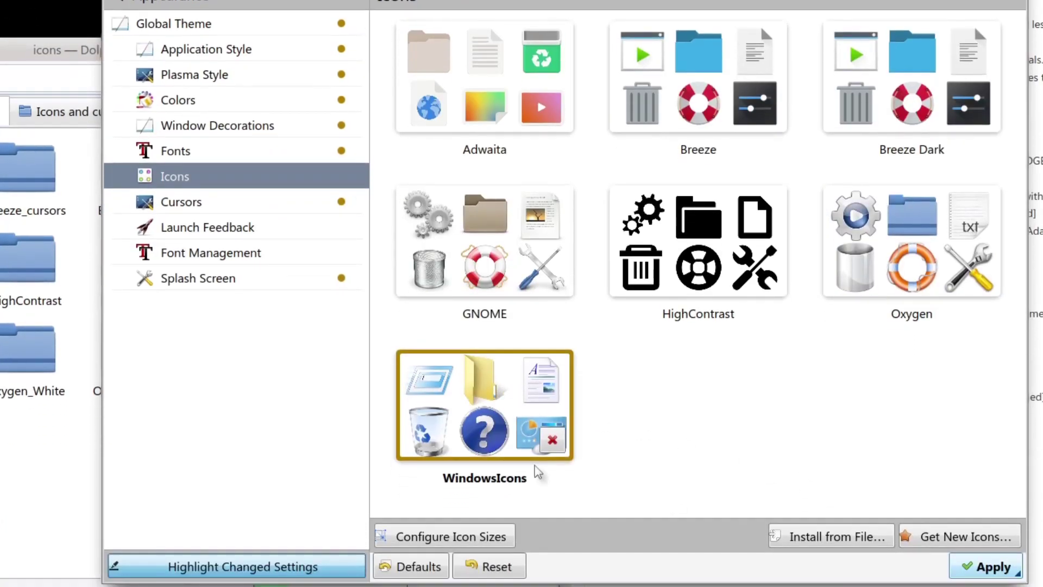
double_click(537, 517)
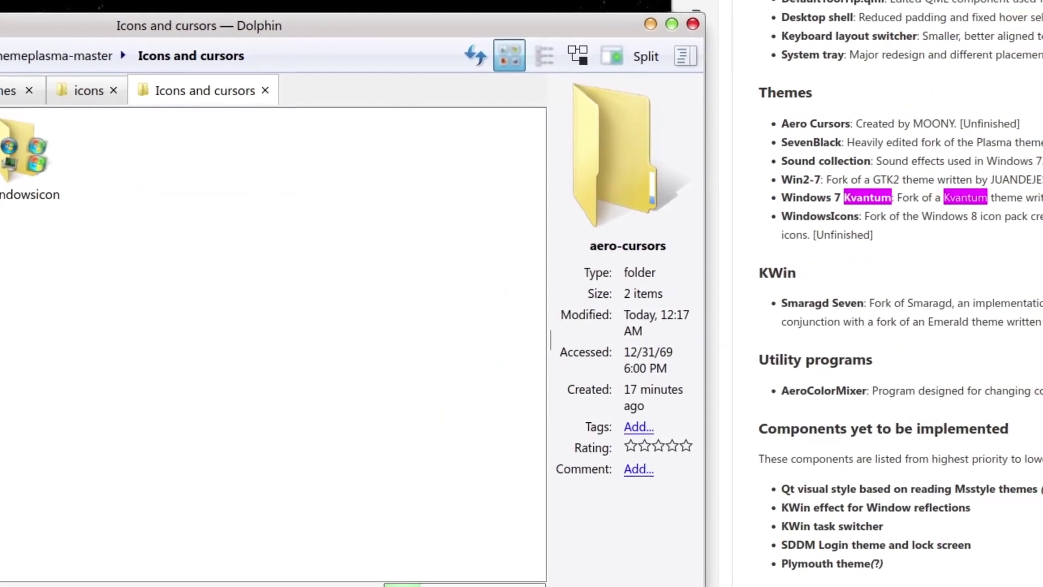
Apply aero-drop as the cursor theme in the appearance settings.
left_click(60, 95)
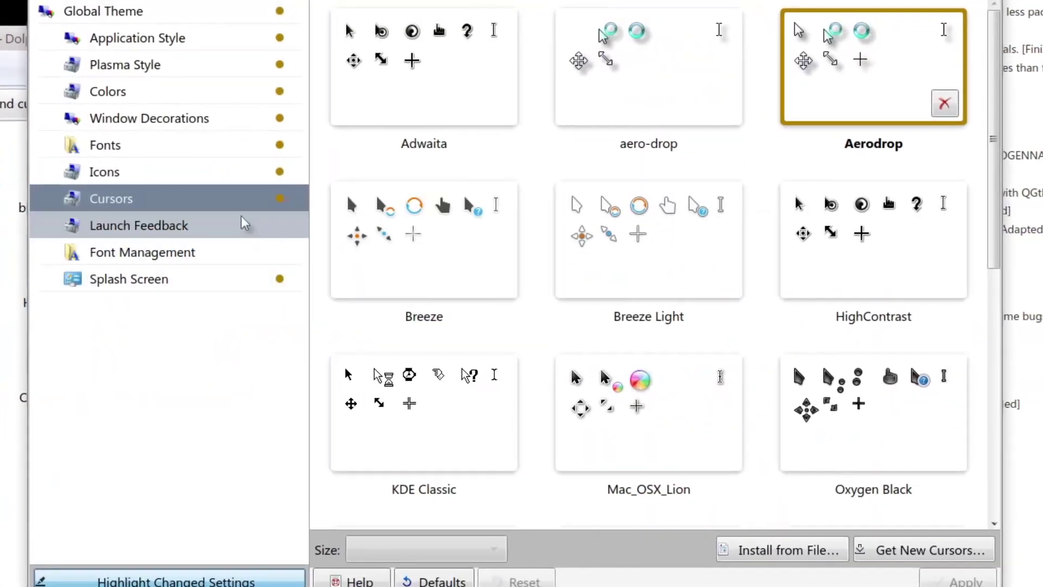
left_click(201, 171)
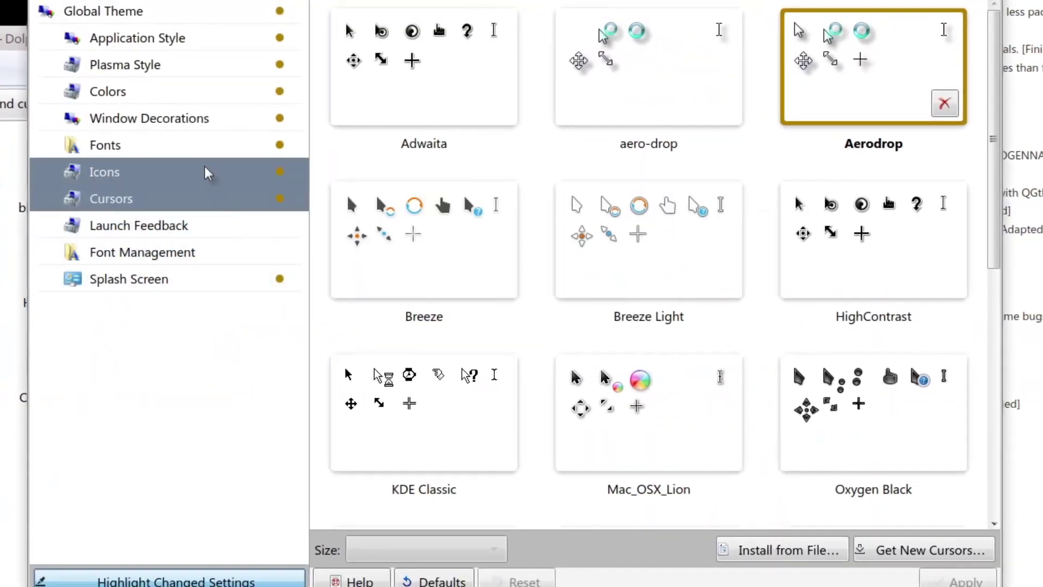
left_click(170, 199)
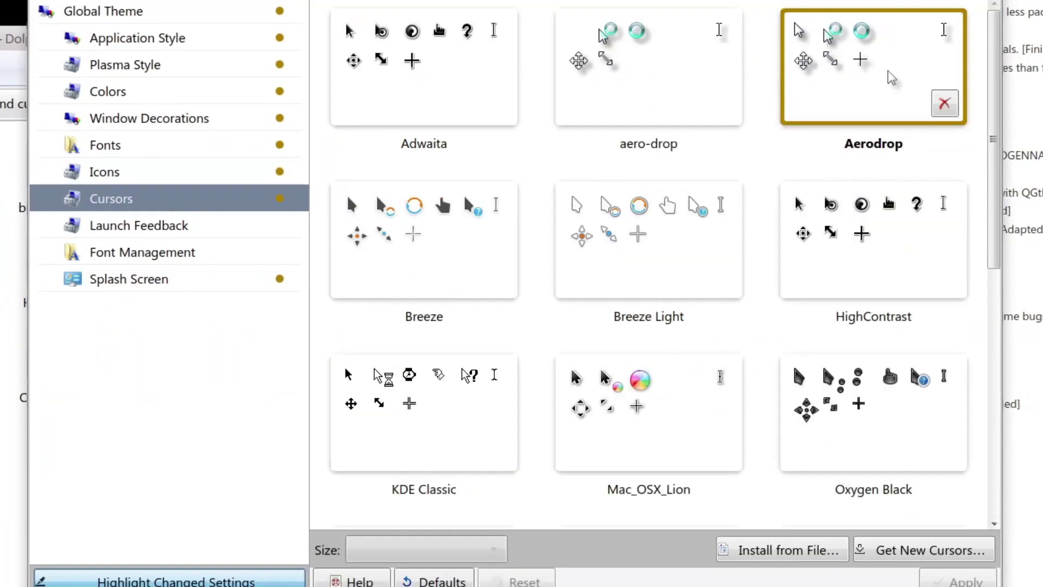
left_click(646, 84)
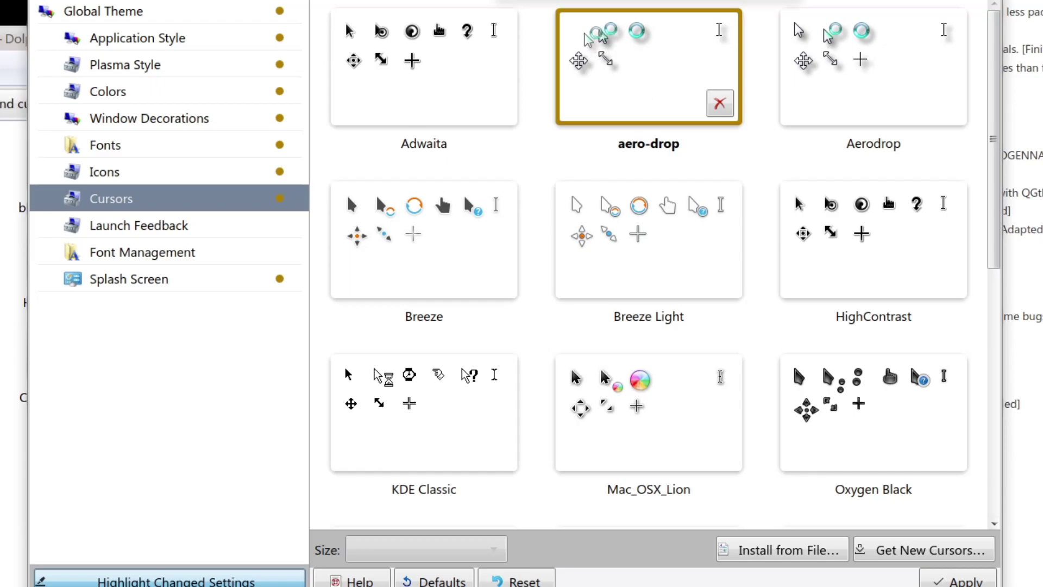
left_click(967, 582)
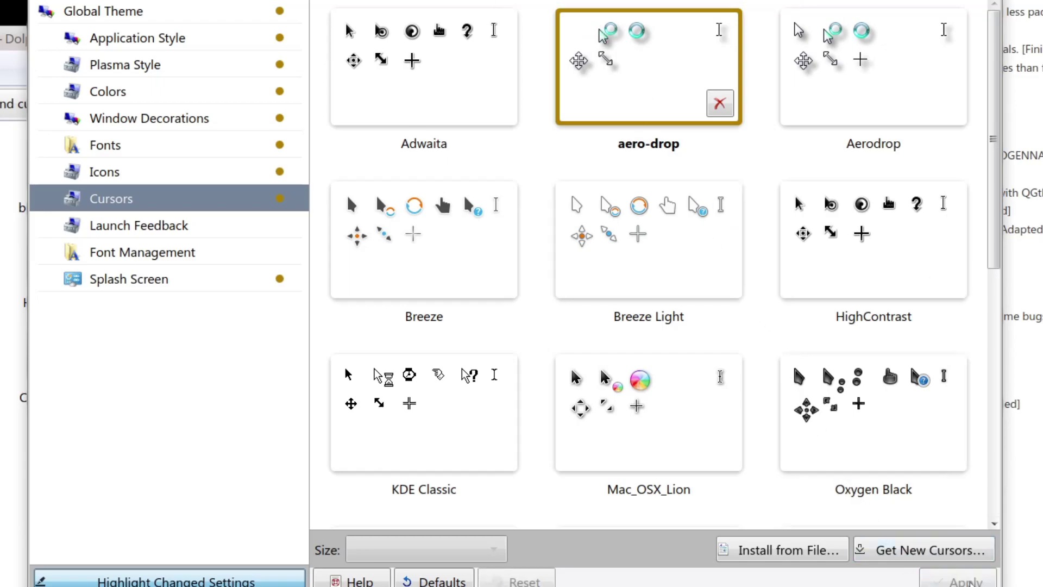
left_click(106, 144)
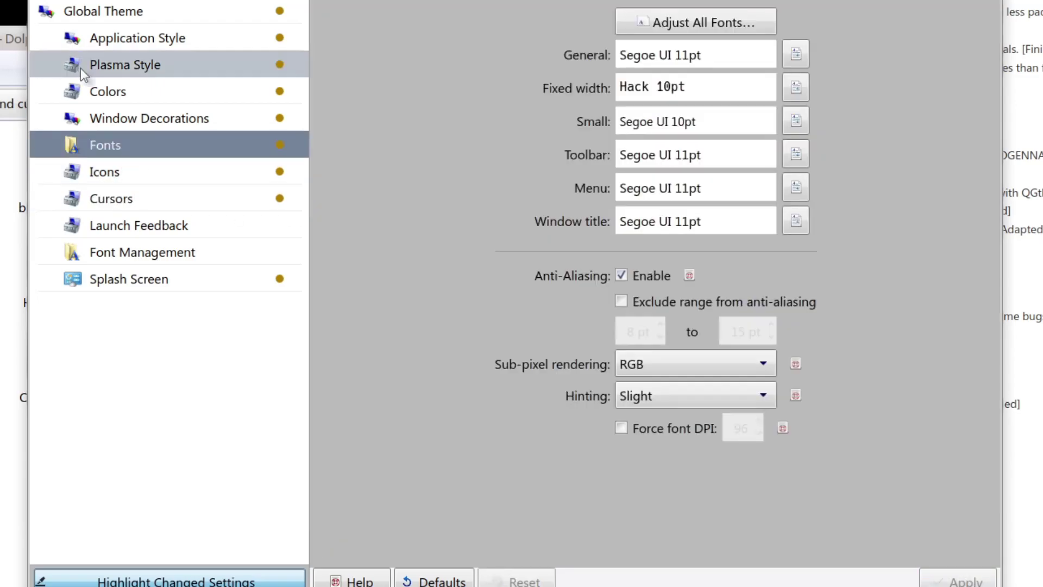
left_click(106, 172)
left_click(111, 198)
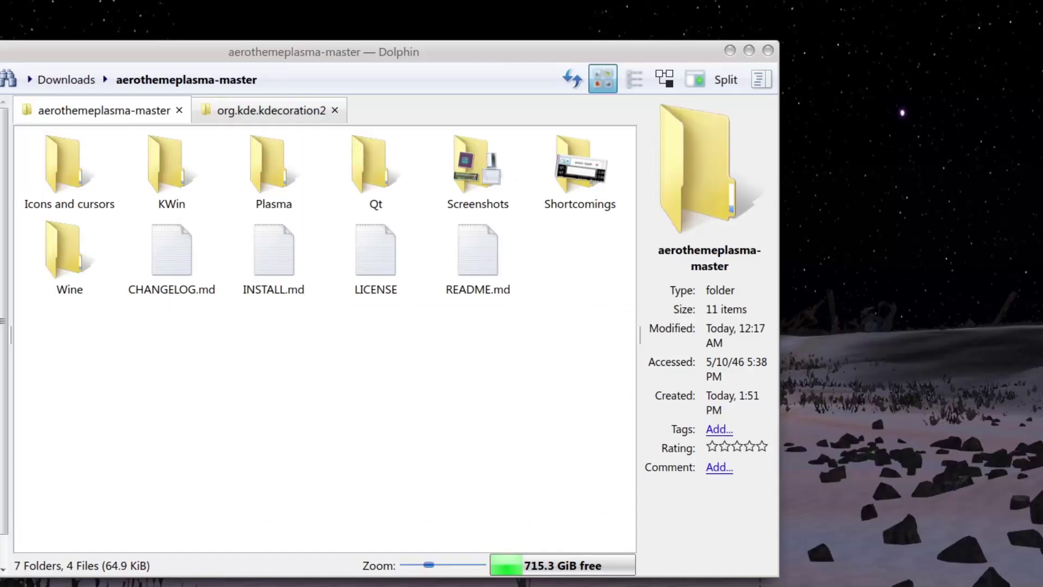
Open the KWin/bin folder of aerothemeplasma-master and bring up the /usr/lib/qt/plugins/org.kde.kdecoration2/ folder.
left_click(272, 452)
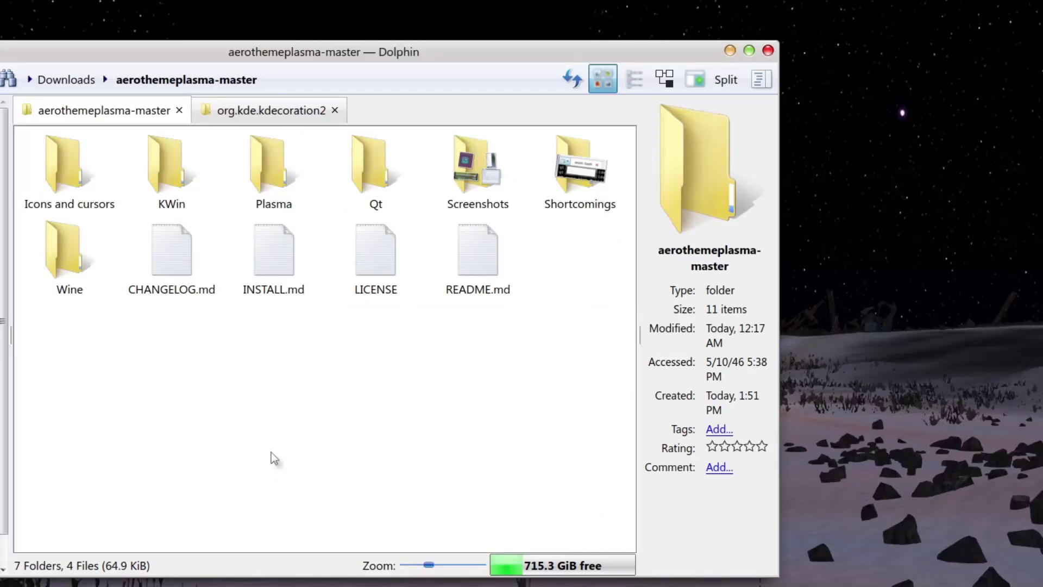
left_click(174, 177)
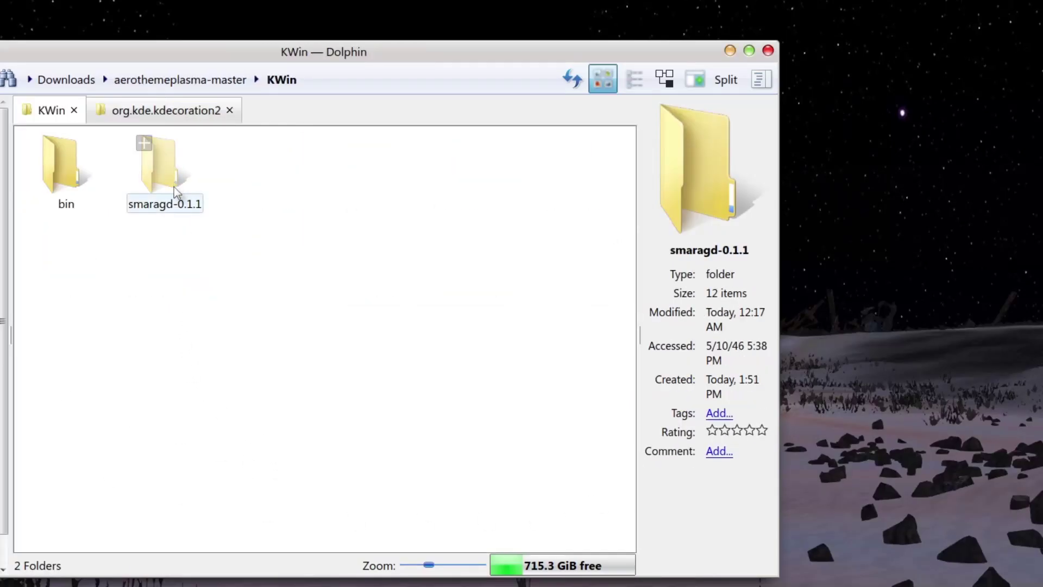
left_click(65, 173)
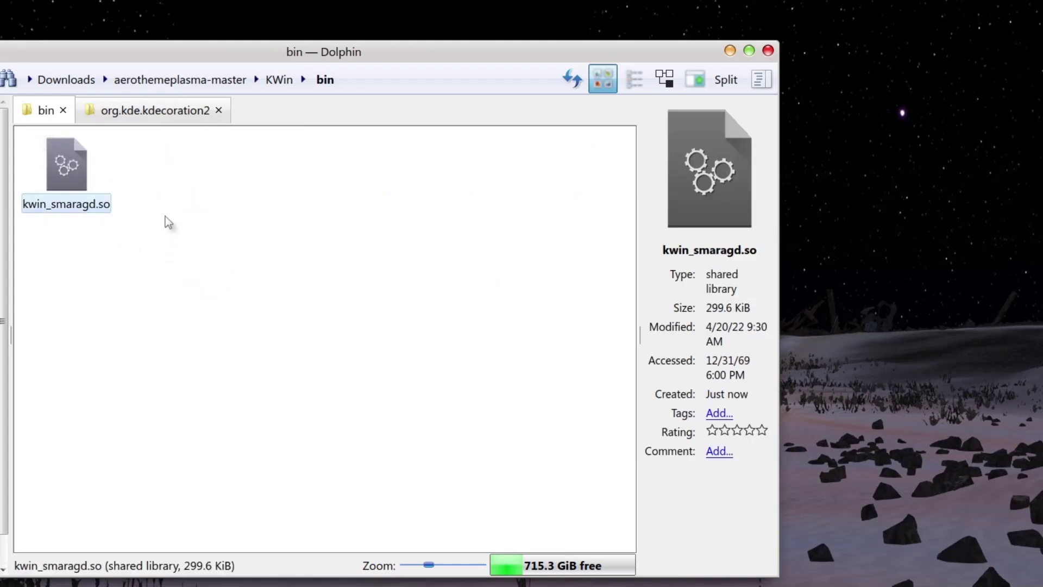
left_click(206, 110)
left_click(451, 80)
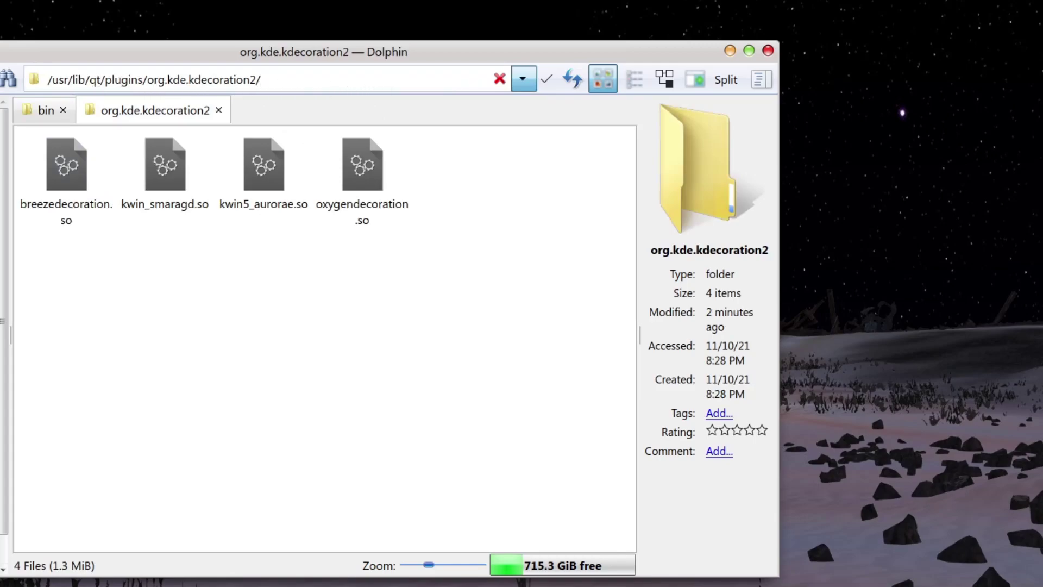
key("ctrl+a")
left_click(546, 80)
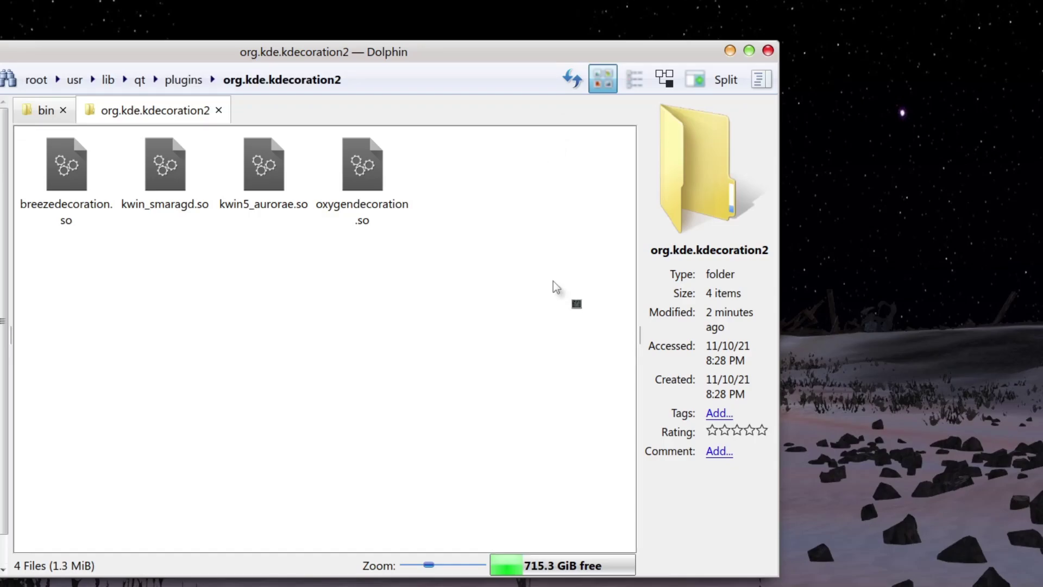
In a terminal, run chown to give your own user ownership of "/usr/lib/qt/plugins/org.kde.kdecoration2/", and close it.
type("chown phil")
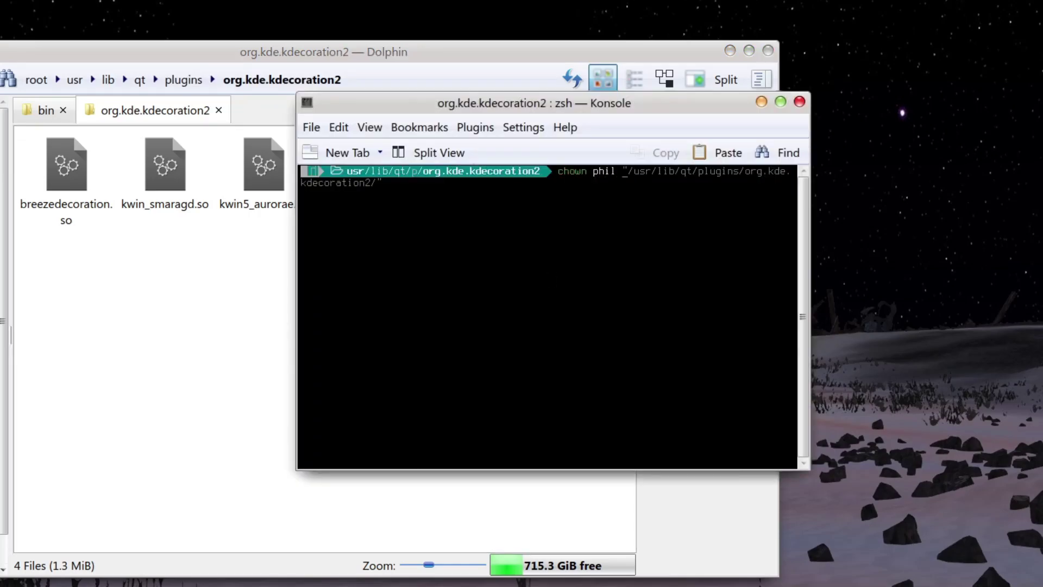
type(" \"")
key("Right")
key("Return")
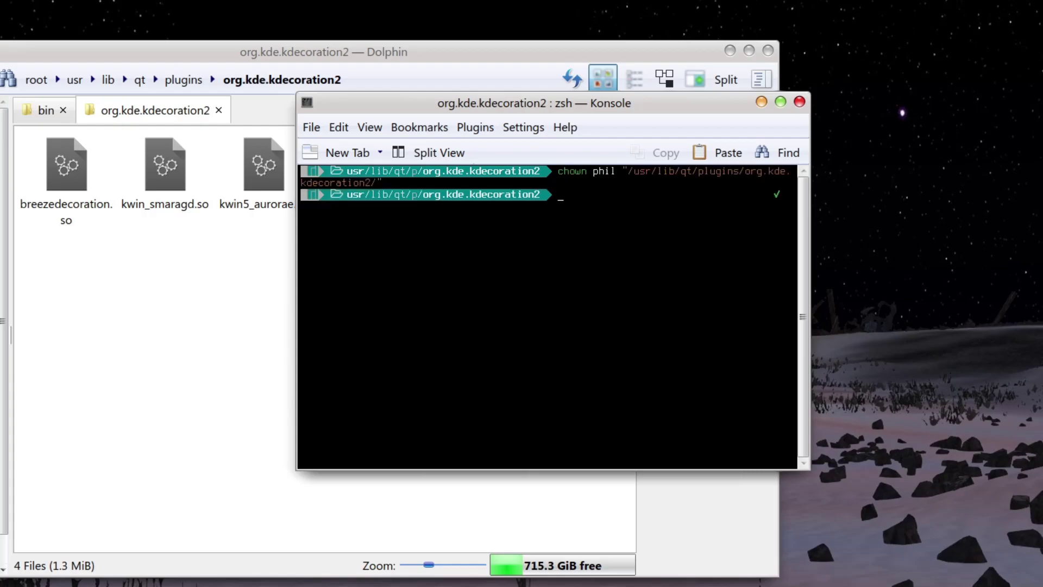
left_click(799, 102)
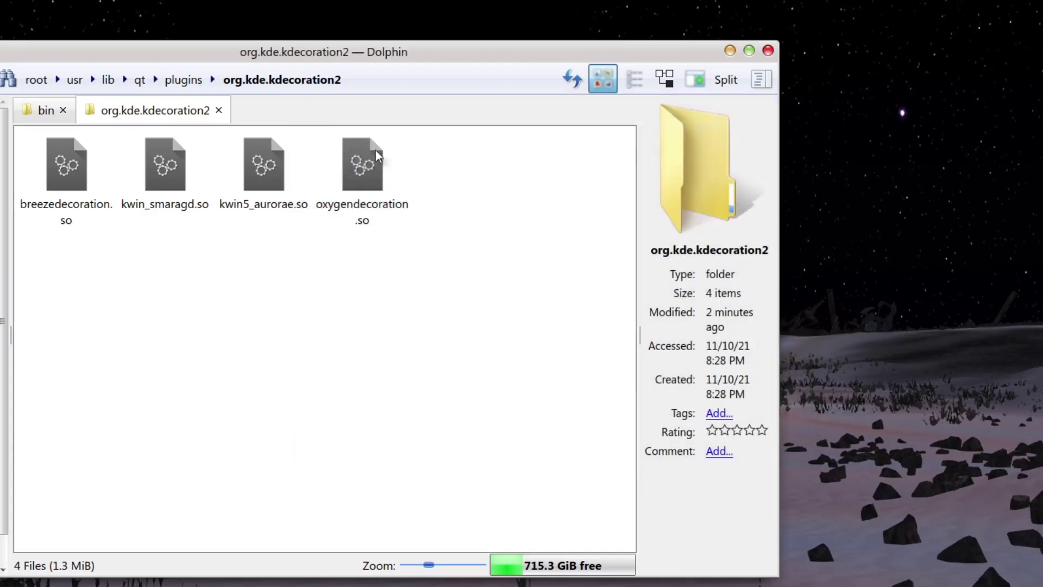
Copy kwin_smaragd.so from the bin folder into org.kde.kdecoration2, overwriting the existing file.
left_click(43, 110)
left_click_drag(68, 198, 167, 309)
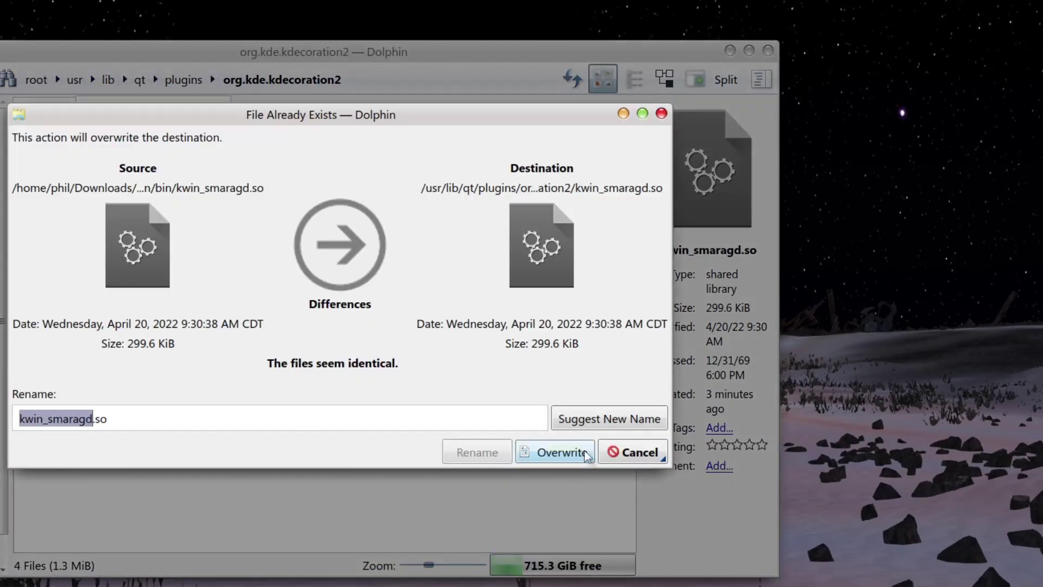
left_click(560, 452)
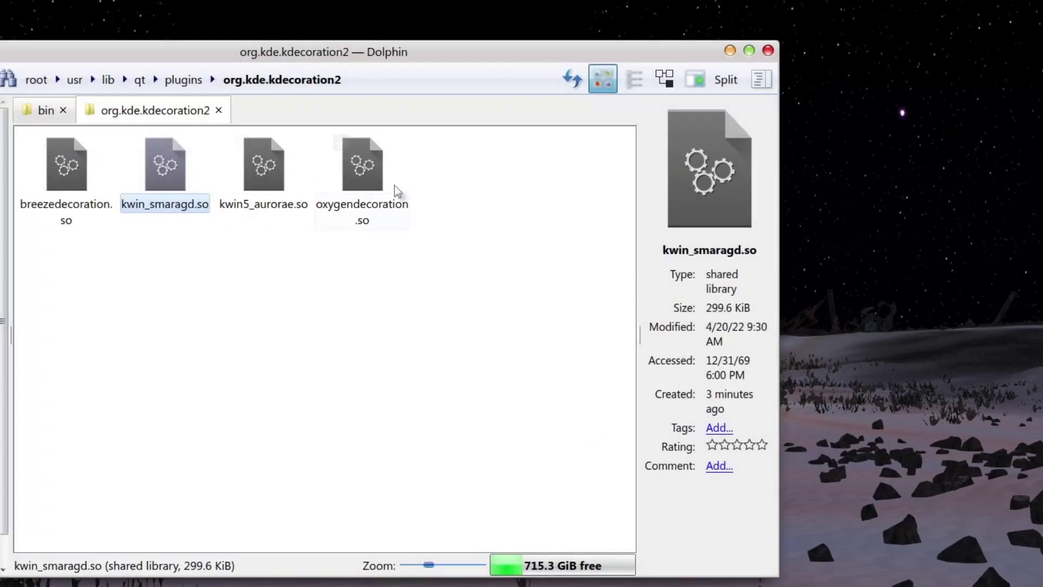
left_click(472, 407)
Show hidden files in the KWin folder, copy the .emerald folder into the home folder, and close the home view.
left_click(47, 110)
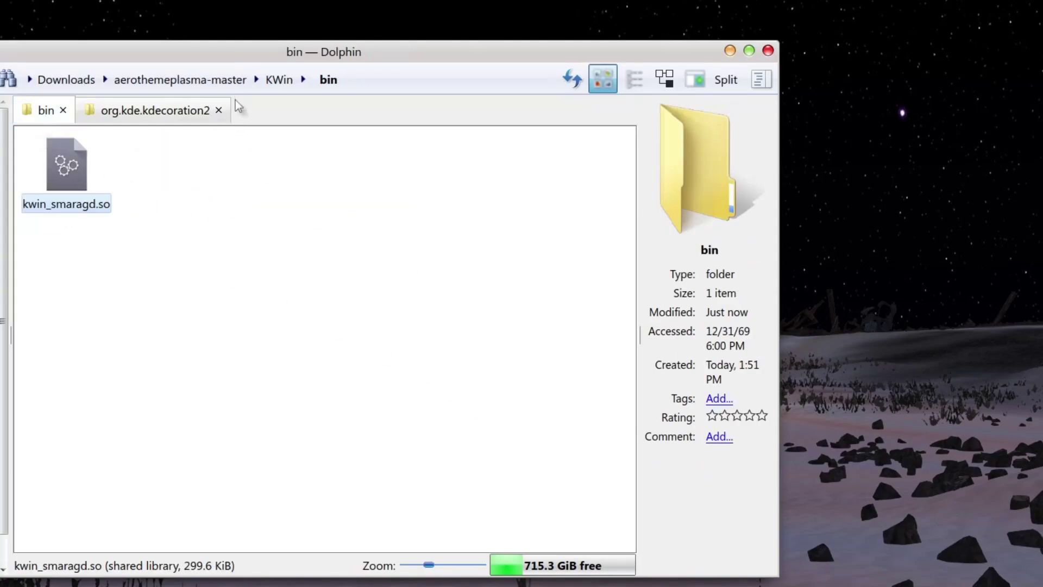
left_click(279, 80)
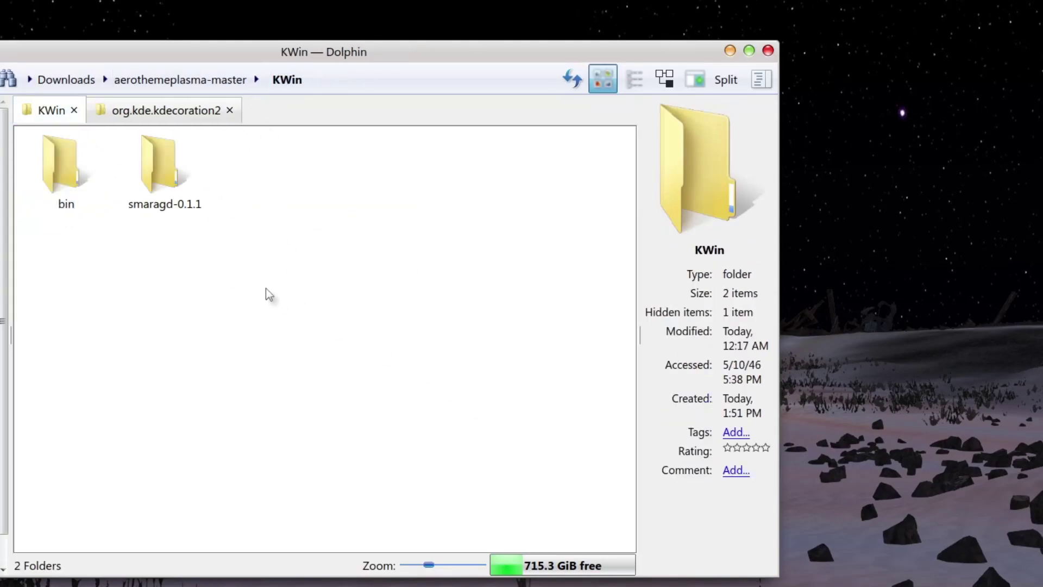
key("ctrl+h")
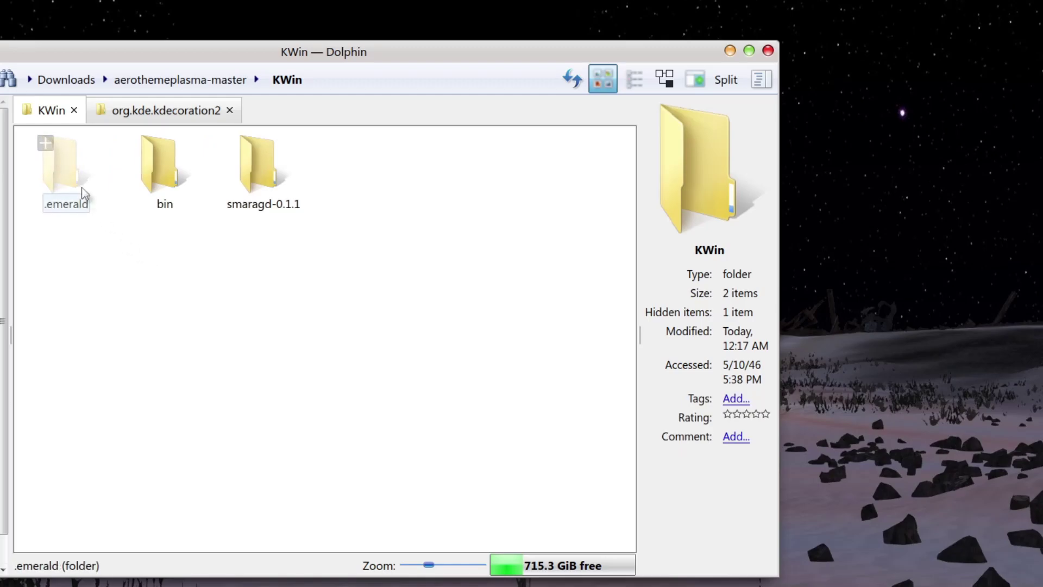
left_click(61, 163)
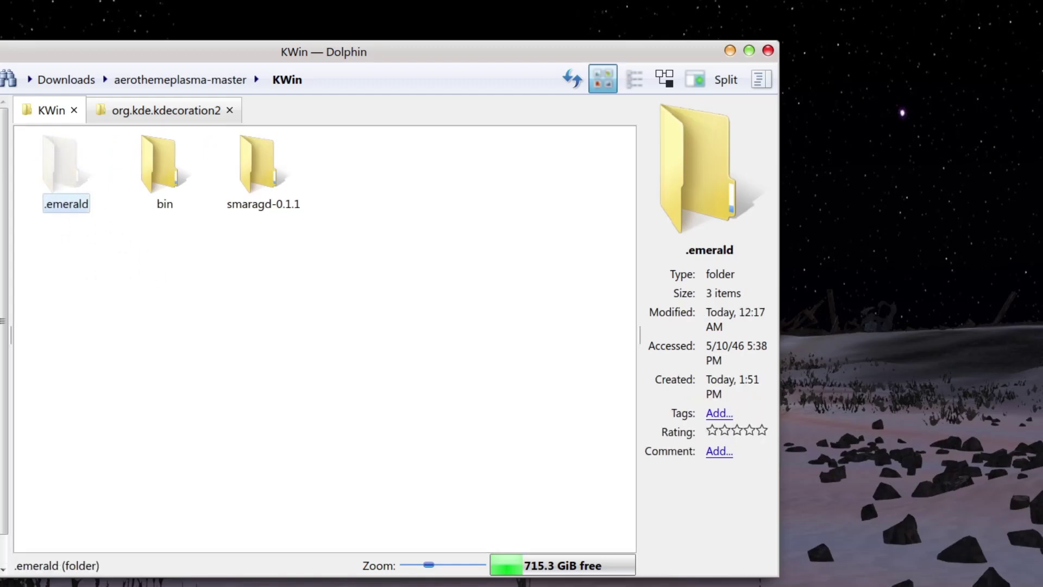
key("ctrl+t")
key("ctrl+v")
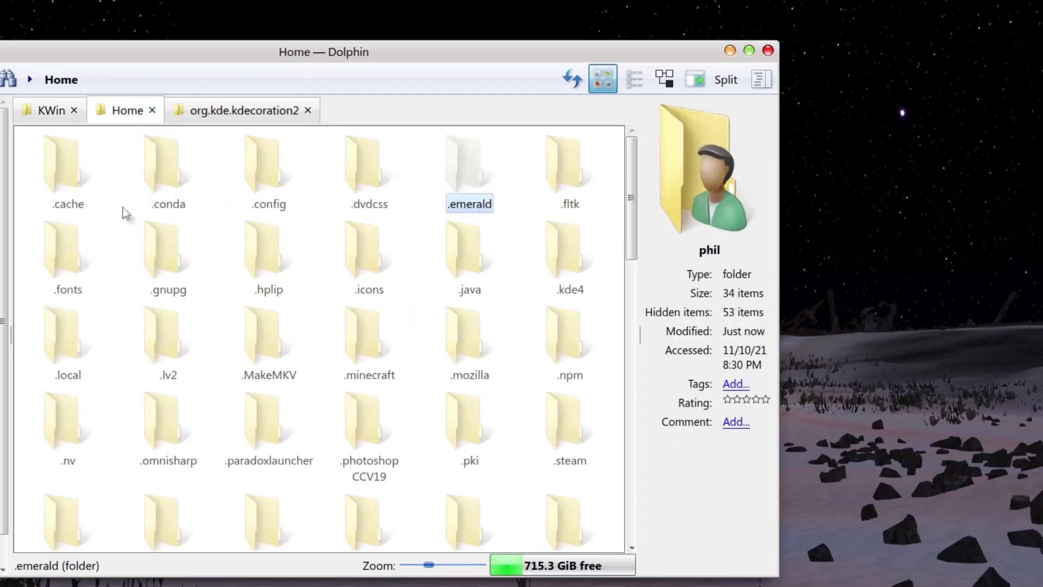
middle_click(121, 112)
Switch to System Settings and apply Smaragd as the window decoration theme.
key("super")
key("Escape")
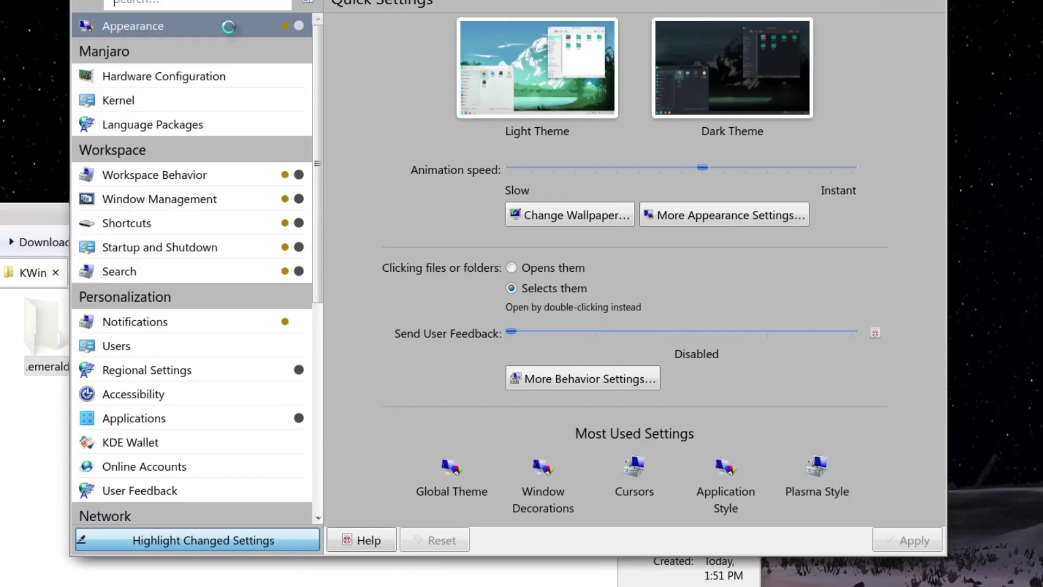
left_click(163, 26)
left_click(144, 152)
scroll(610, 239, "down", 10)
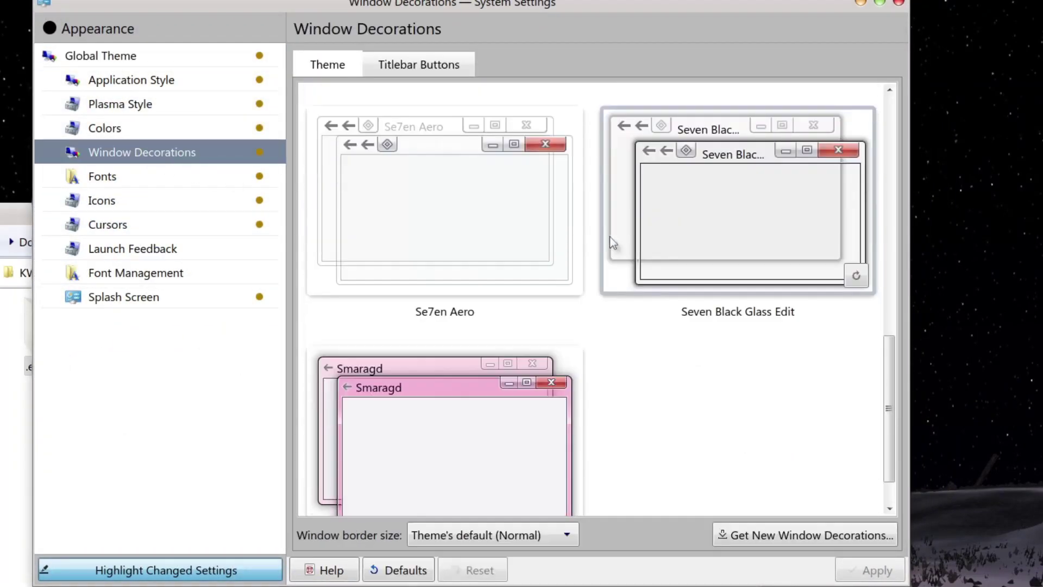
left_click(499, 402)
left_click(869, 570)
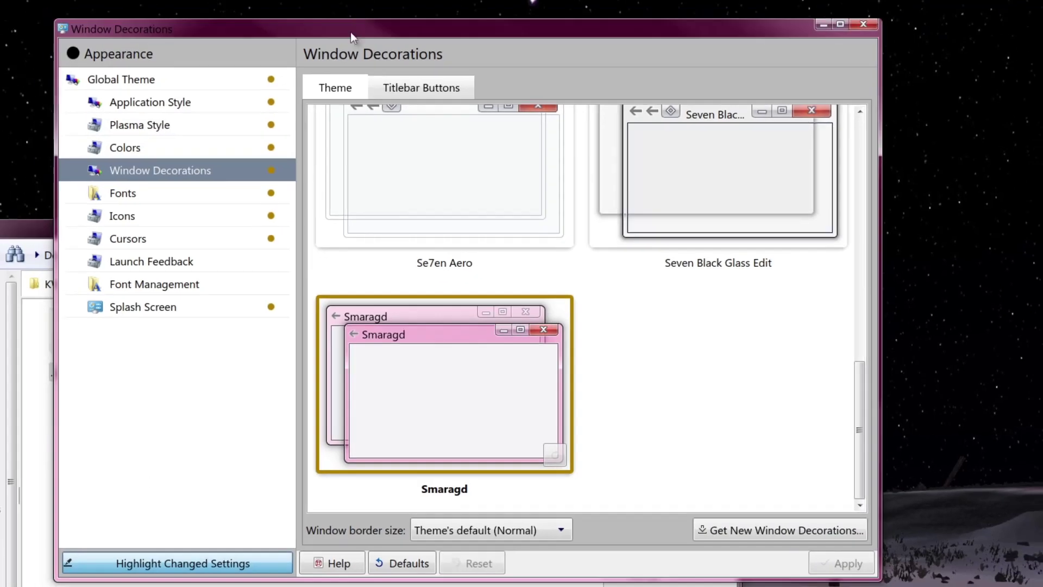
left_click_drag(350, 32, 402, 88)
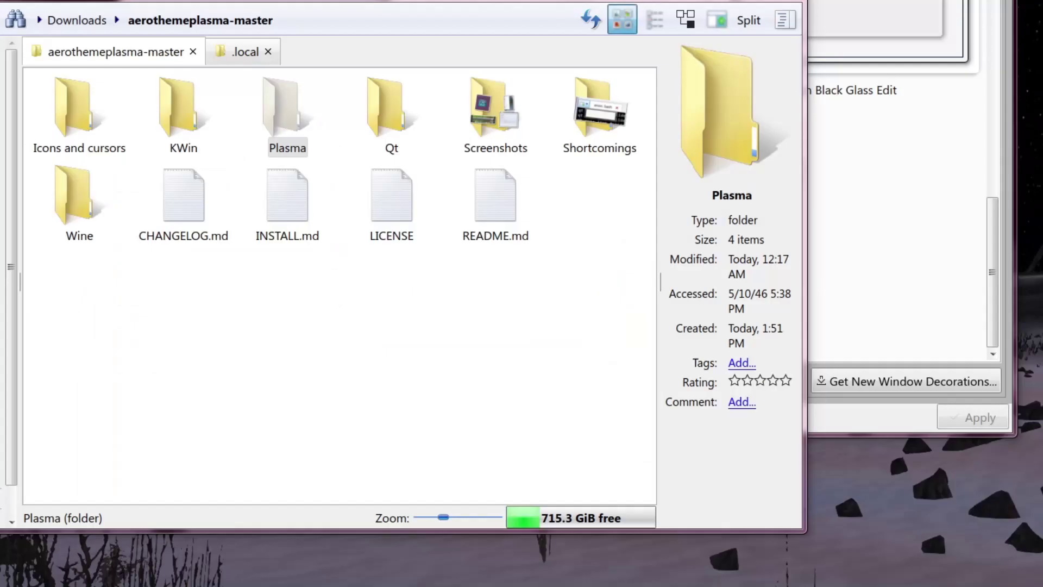
Open Plasma/KDE Plasma Theme in aerothemeplasma-master and copy the Seven-Black folder.
left_click(456, 396)
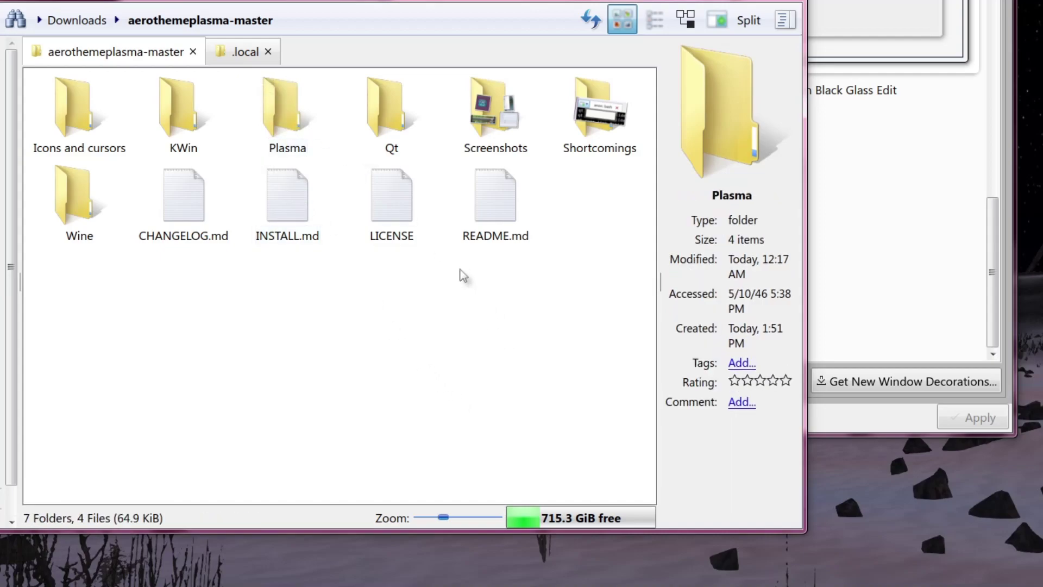
double_click(293, 133)
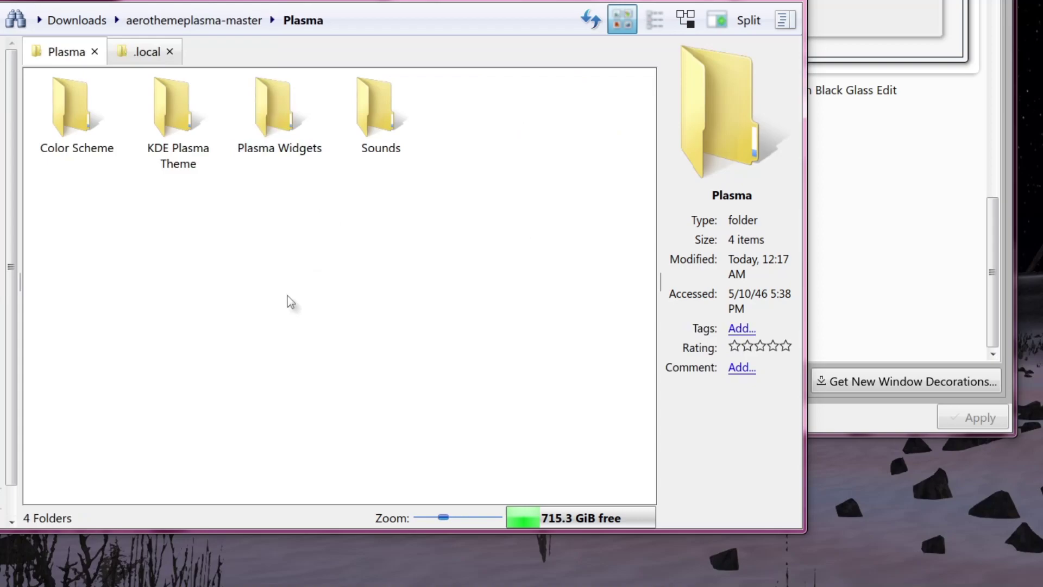
double_click(180, 119)
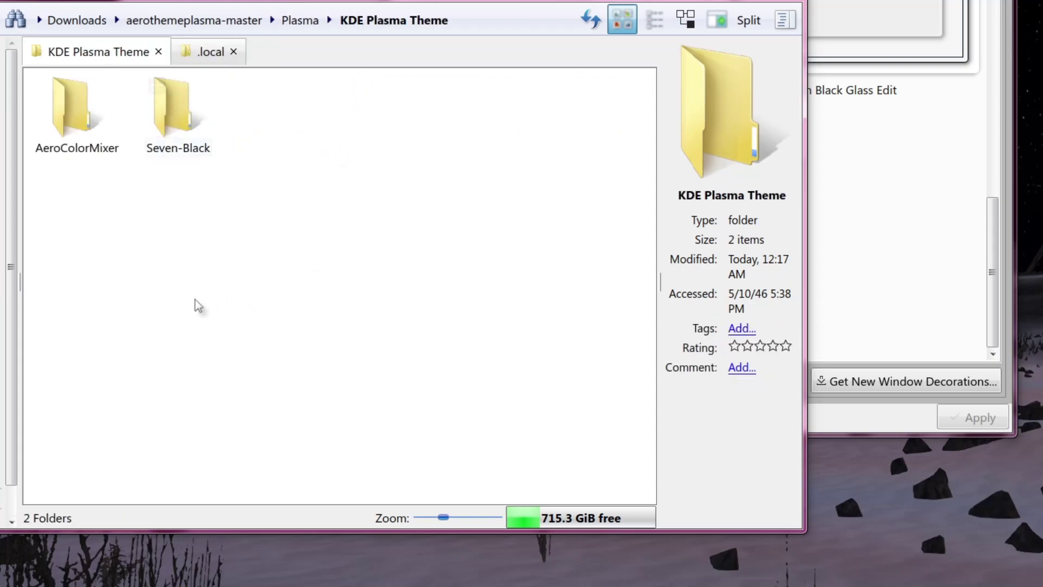
left_click(163, 91)
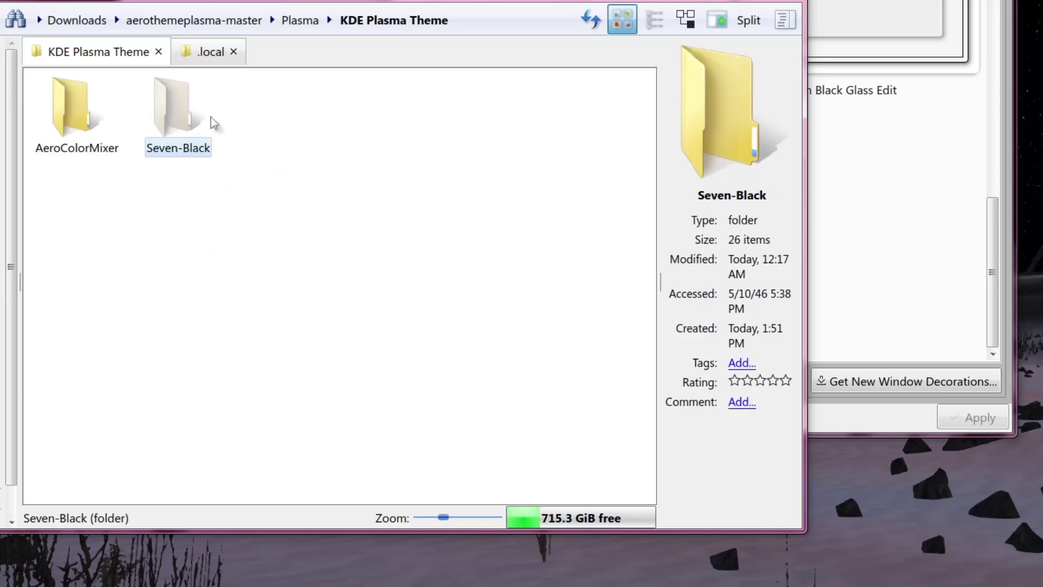
Paste the Seven-Black folder into .local/share/plasma/desktoptheme, writing into the existing folder and overwriting all its files.
left_click(200, 55)
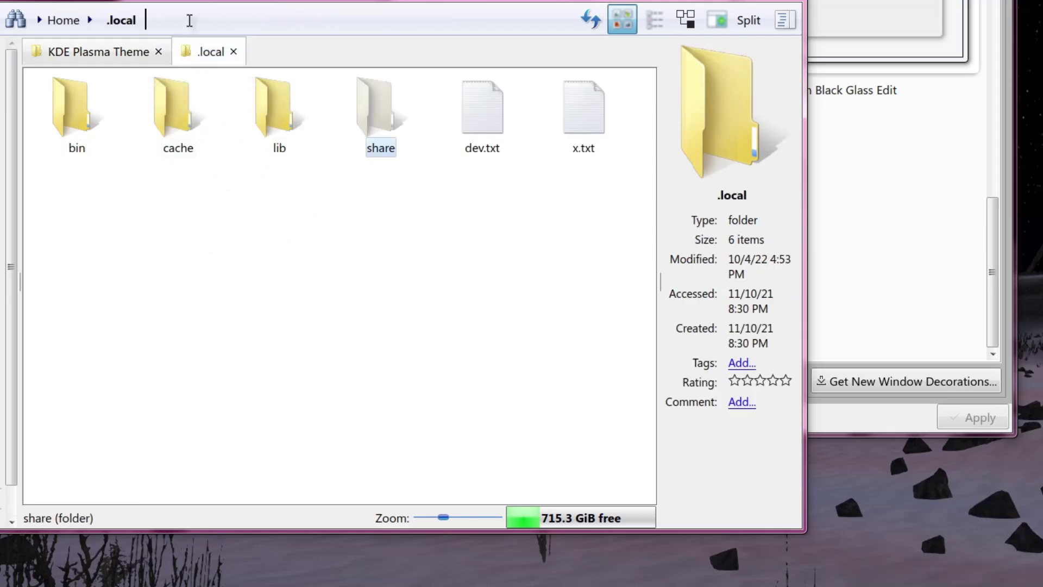
double_click(381, 130)
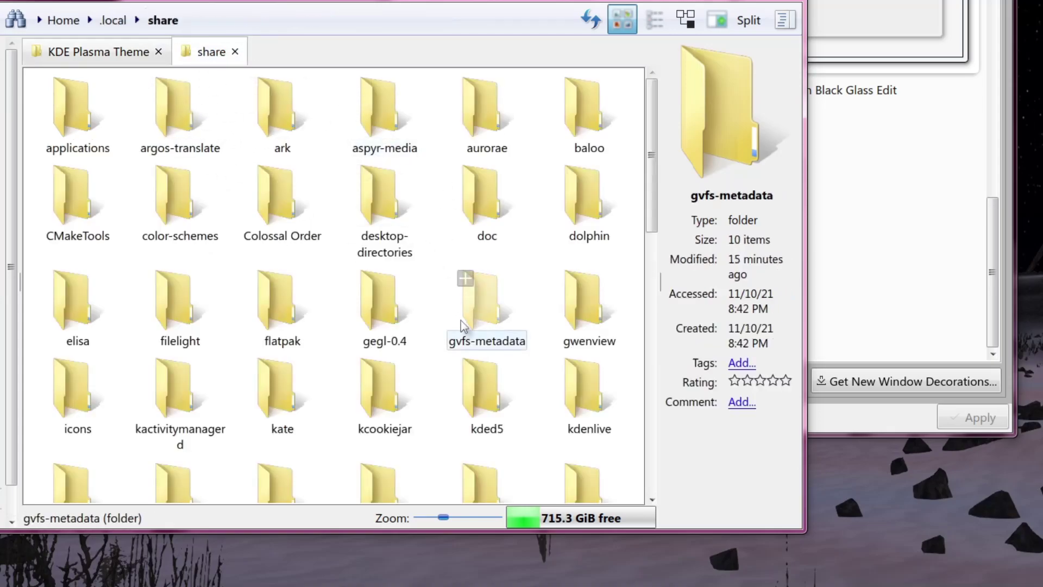
scroll(466, 284, "down", 5)
double_click(382, 446)
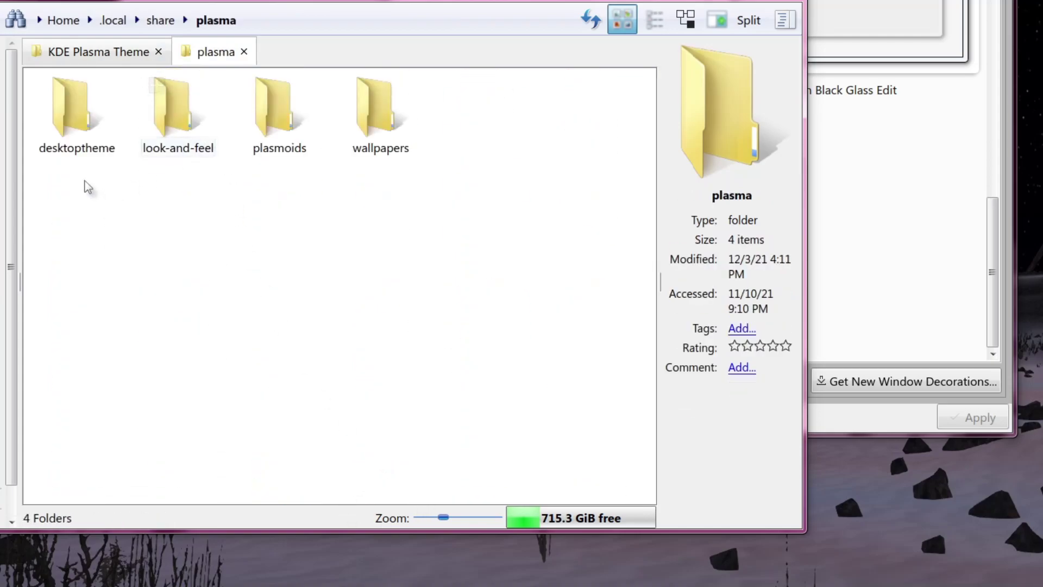
double_click(71, 143)
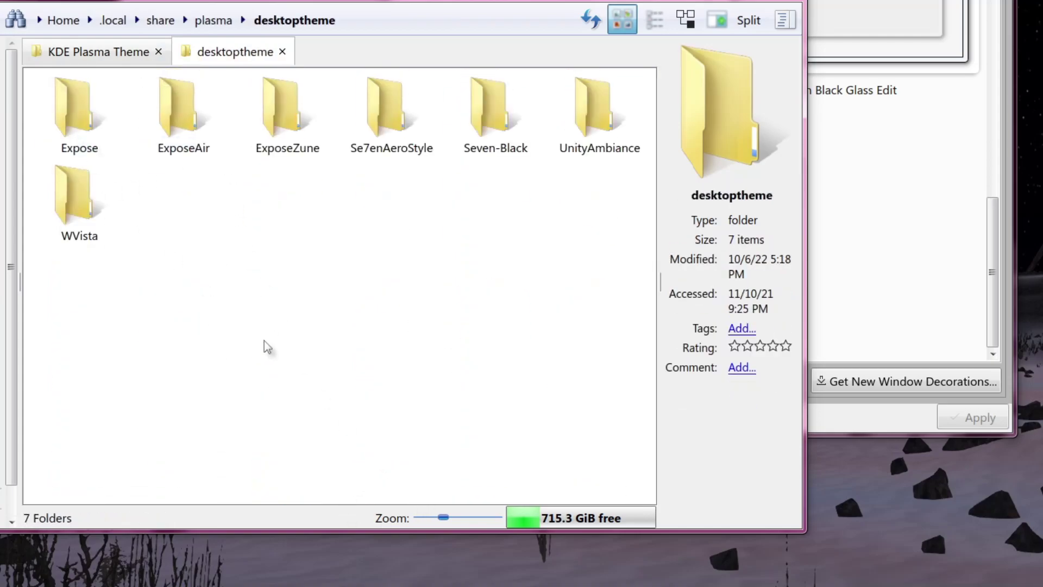
key("ctrl+v")
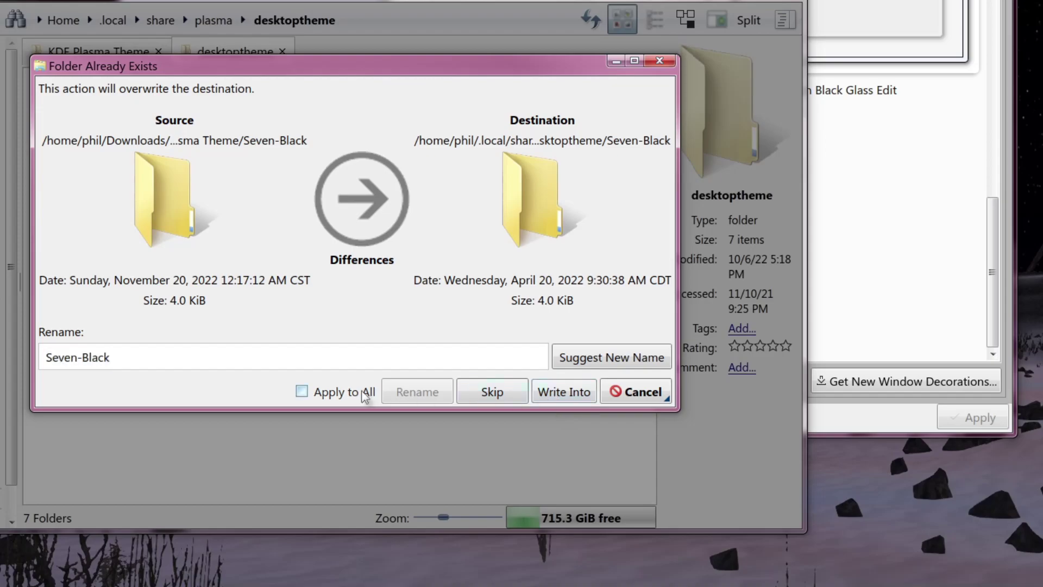
left_click(360, 391)
left_click(565, 391)
left_click(323, 402)
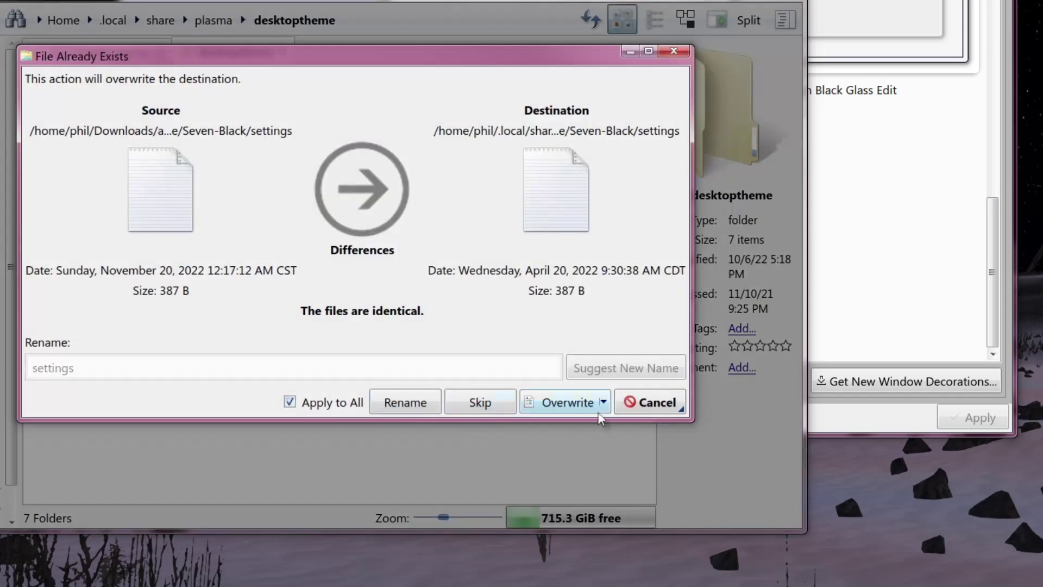
left_click(566, 402)
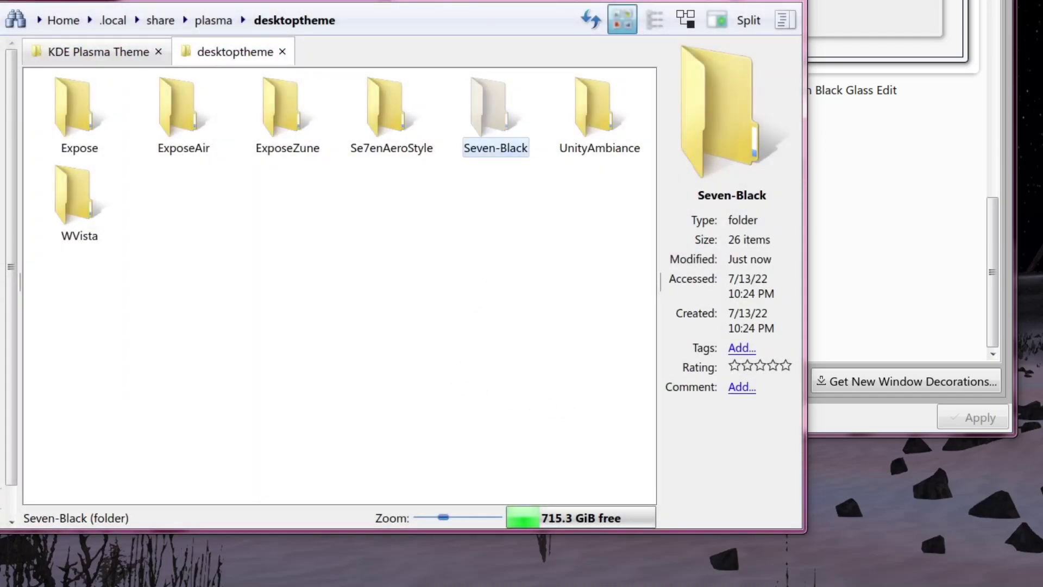
Switch to System Settings and apply Seven Black as the Plasma style.
key("alt+Tab")
left_click(144, 110)
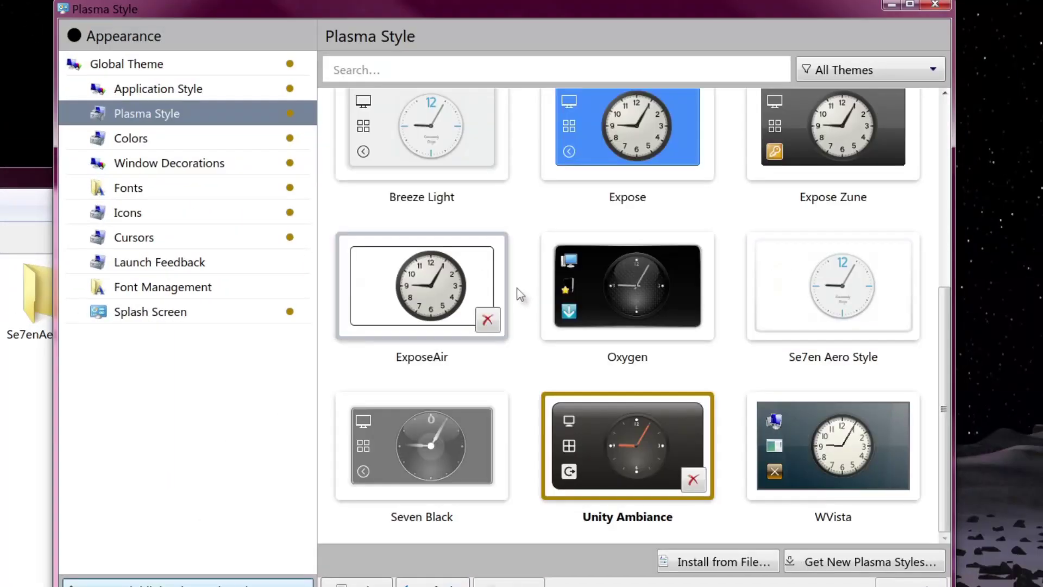
left_click(395, 445)
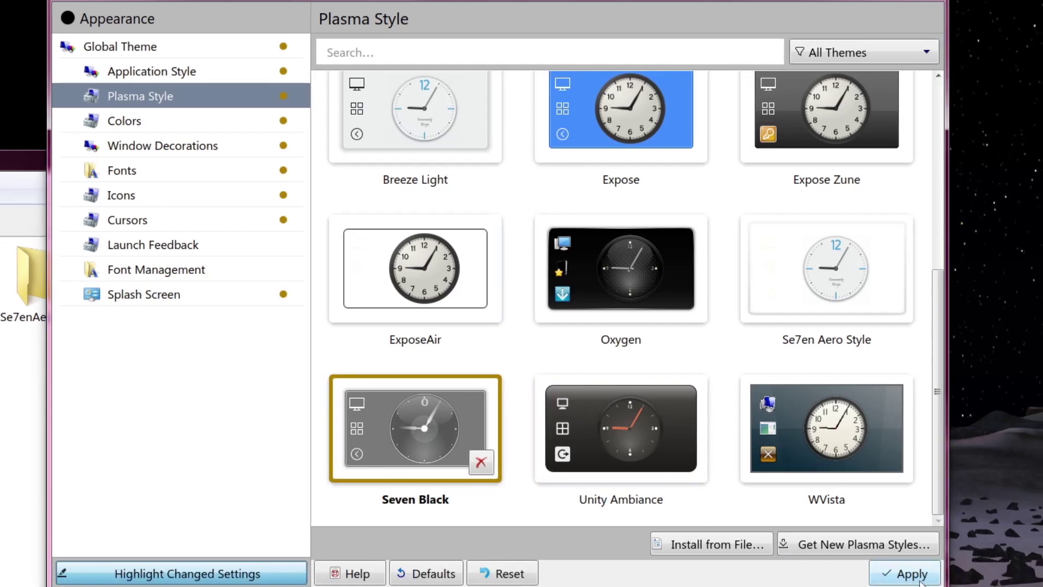
left_click(913, 575)
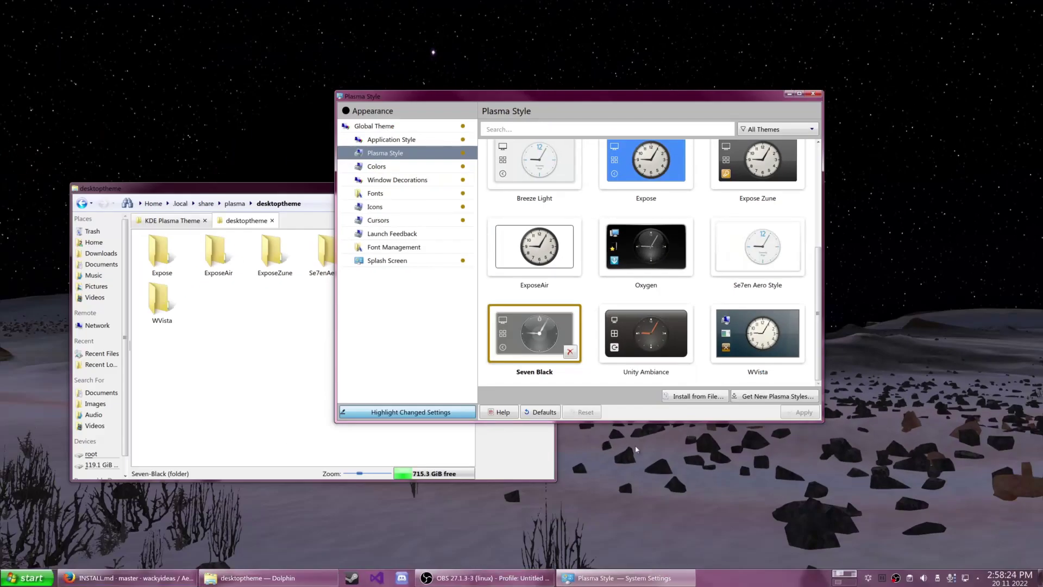
Return to the KDE Plasma Theme folder and launch the AeroColorMixer executable from AeroColorMixer/build.
left_click(260, 359)
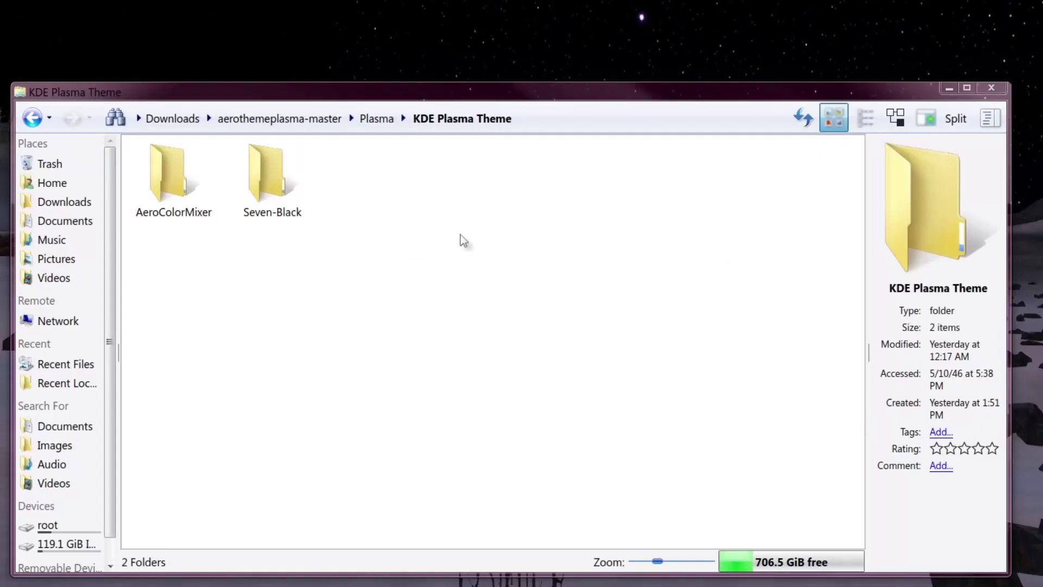
left_click(170, 187)
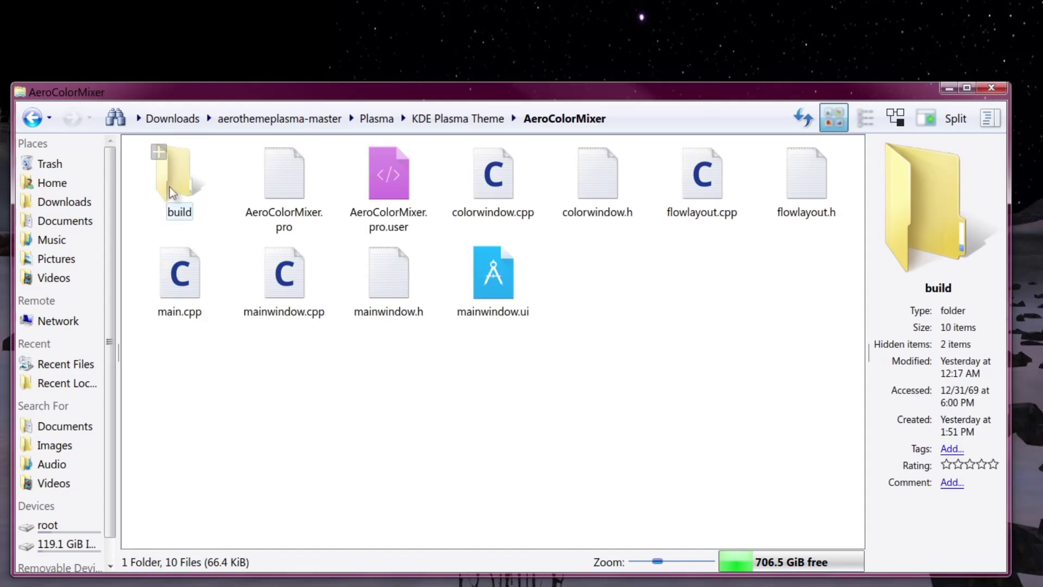
left_click(170, 187)
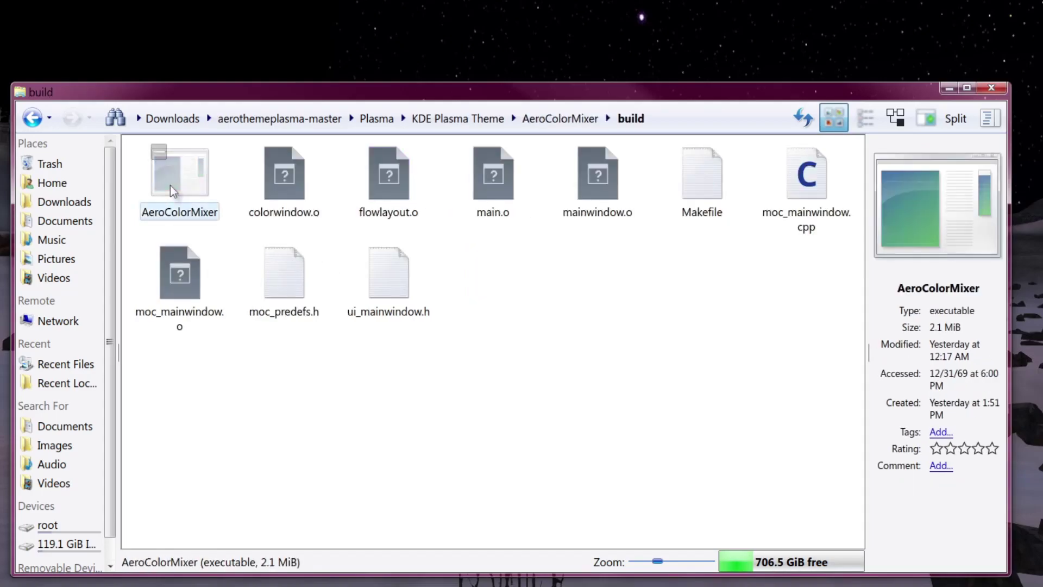
left_click(171, 184)
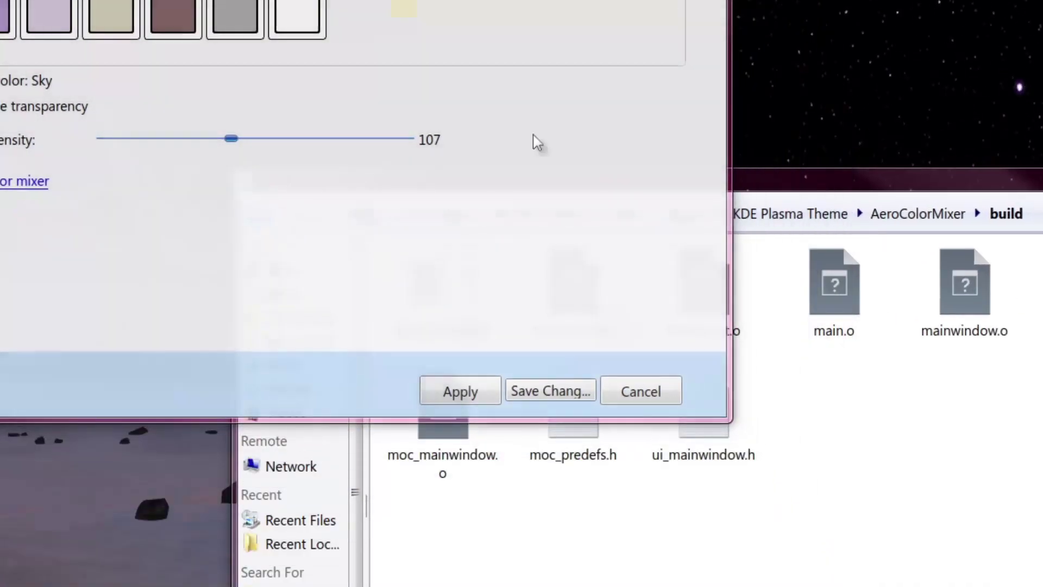
Run ./AeroColorMixer from a terminal opened in the build folder, and close that second instance and the terminal.
left_click(535, 371)
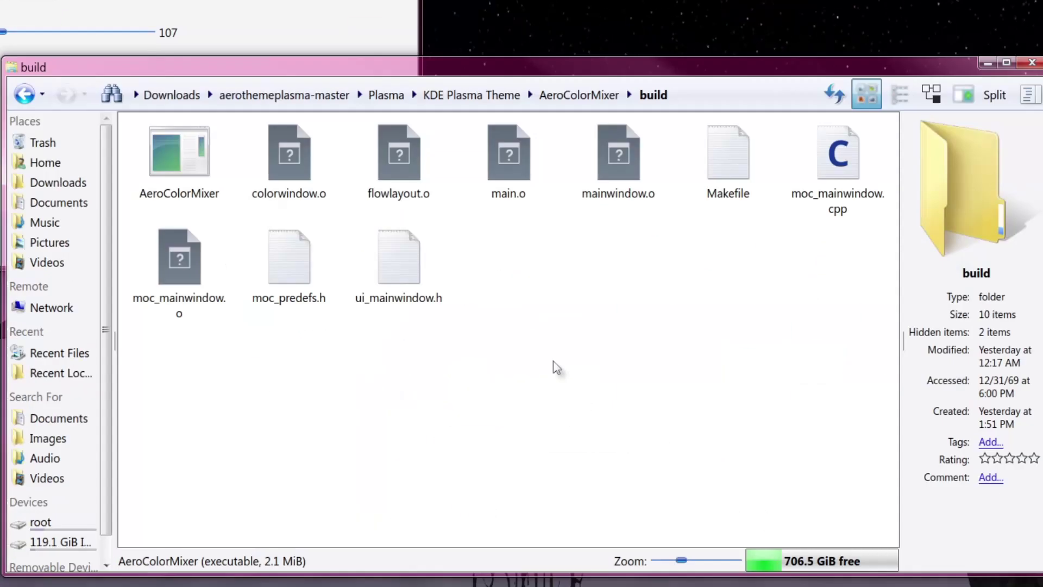
key("shift+F4")
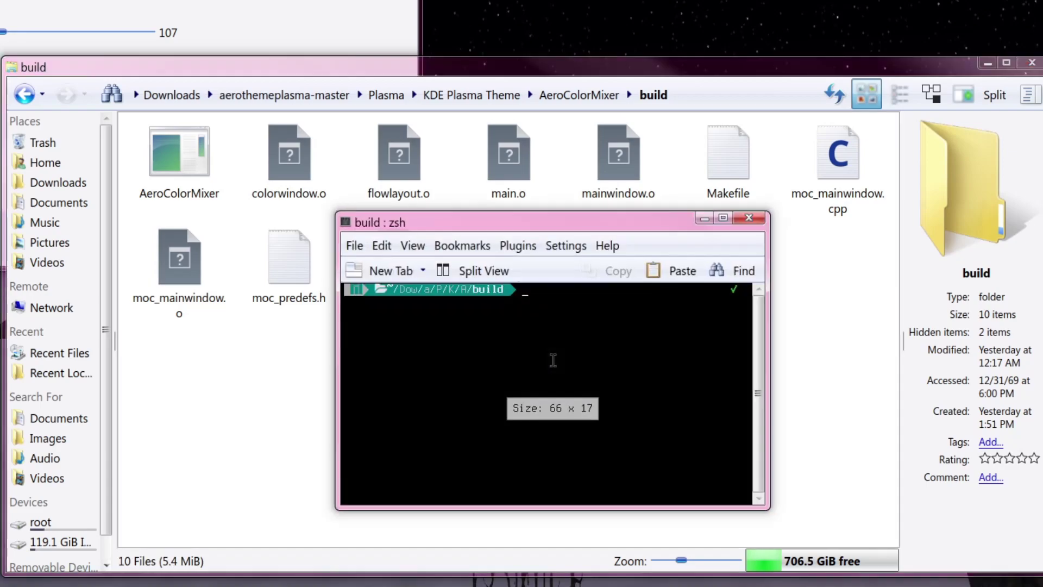
type("./AeroColorMixer")
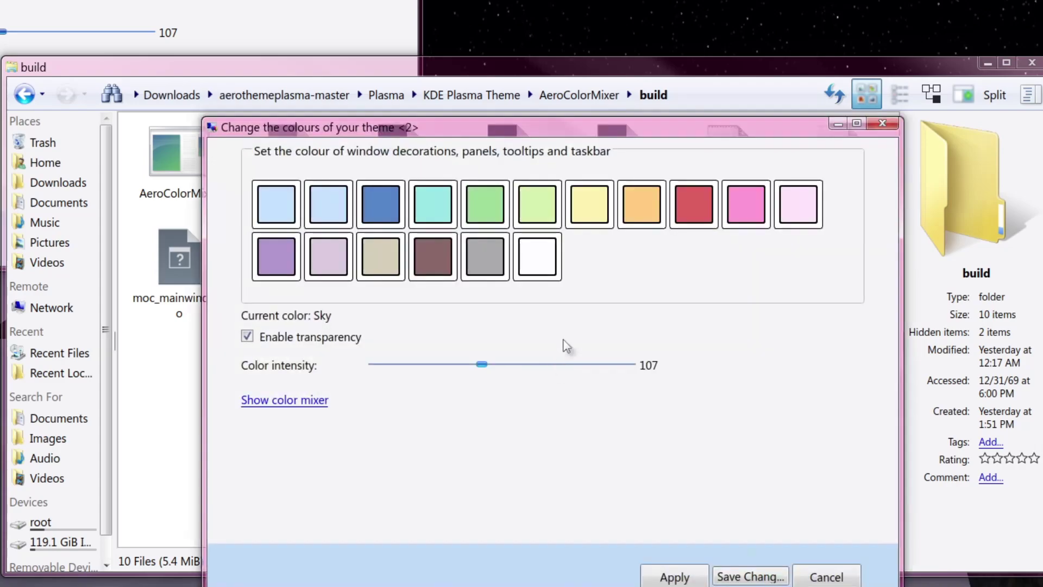
left_click(882, 123)
left_click_drag(653, 169, 842, 0)
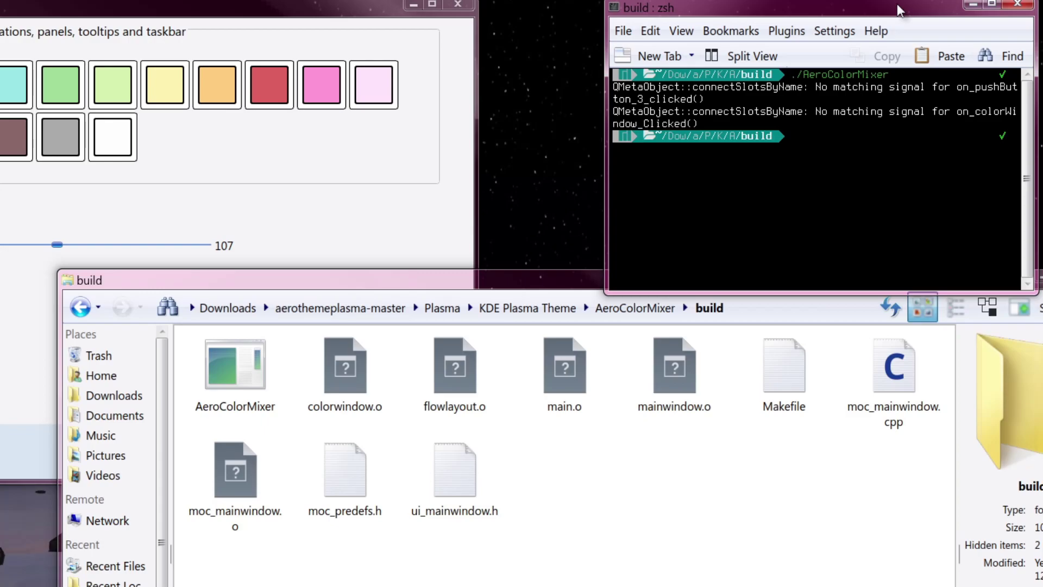
left_click(1017, 5)
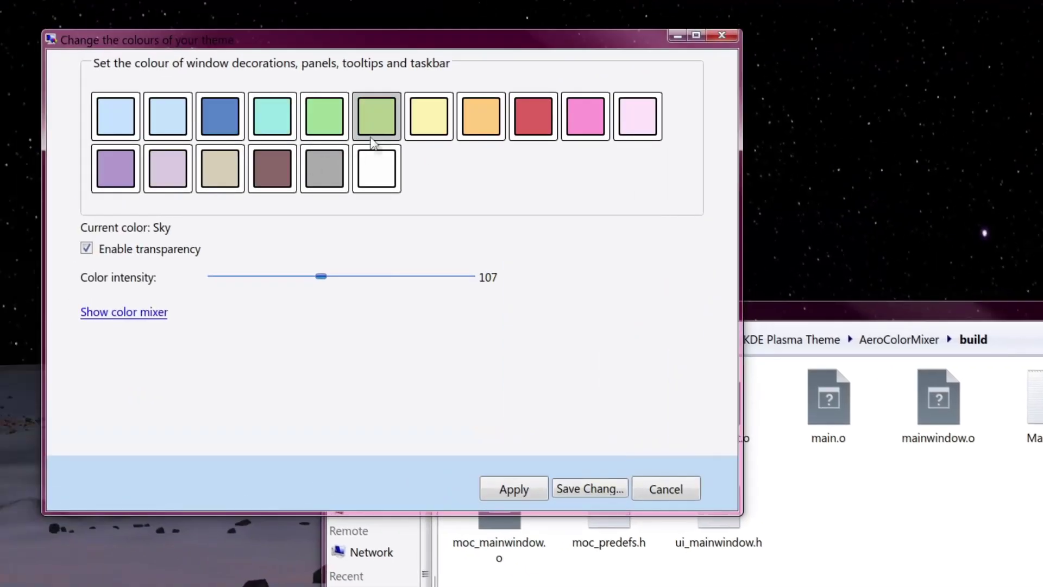
Apply the first light blue swatch as the theme colour and show the colour mixer.
left_click(116, 122)
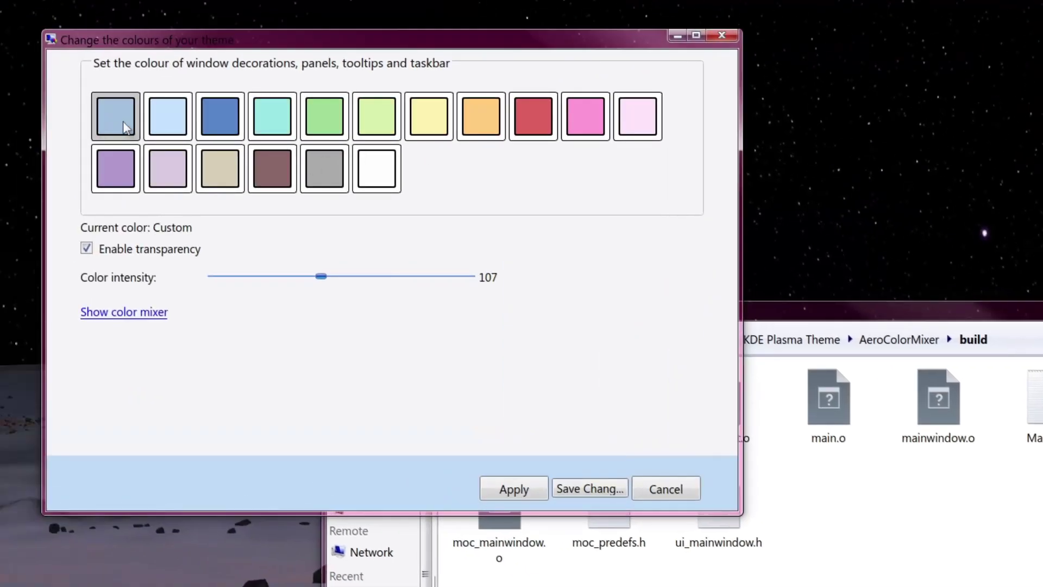
left_click(512, 489)
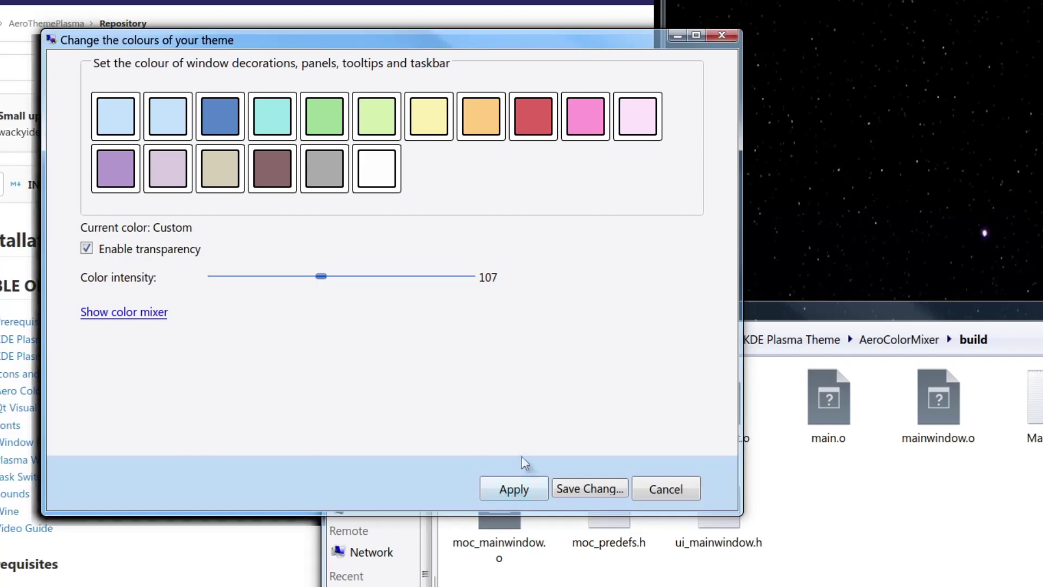
left_click_drag(197, 48, 910, 12)
left_click_drag(829, 8, 166, 1)
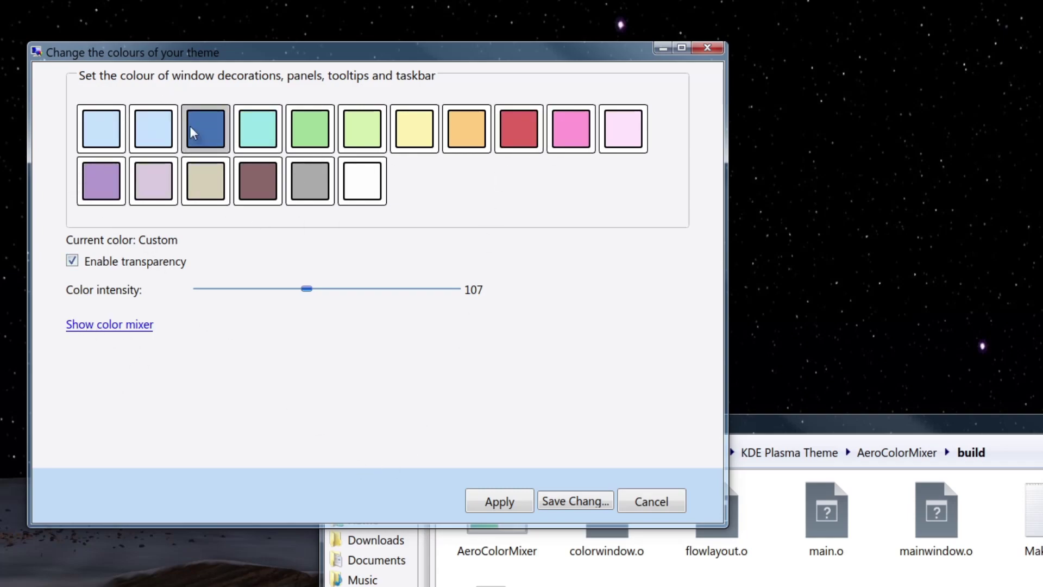
left_click(132, 330)
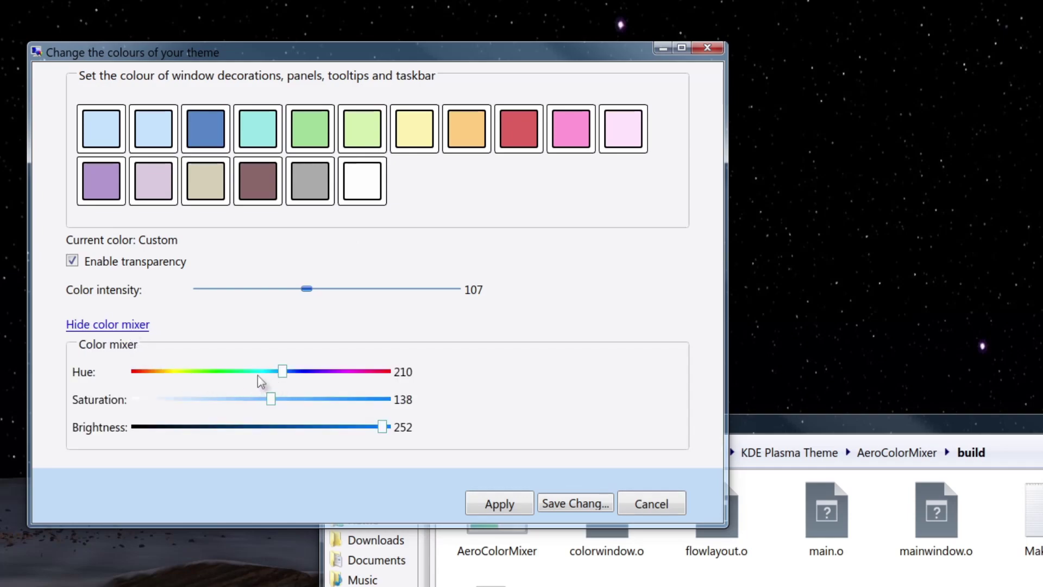
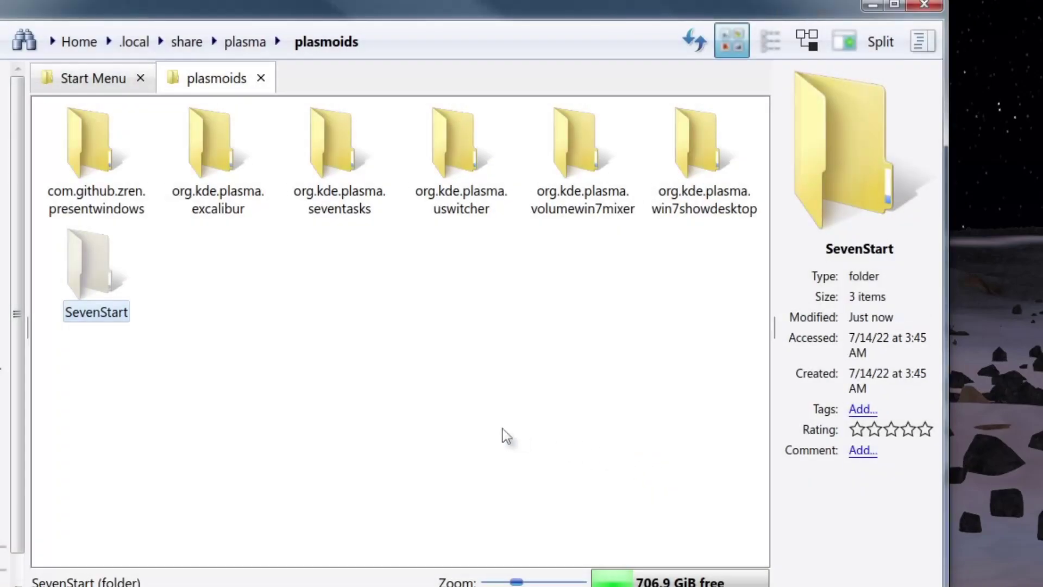
Put the taskbar panel in edit mode and remove its existing Seven Start widget.
left_click(500, 435)
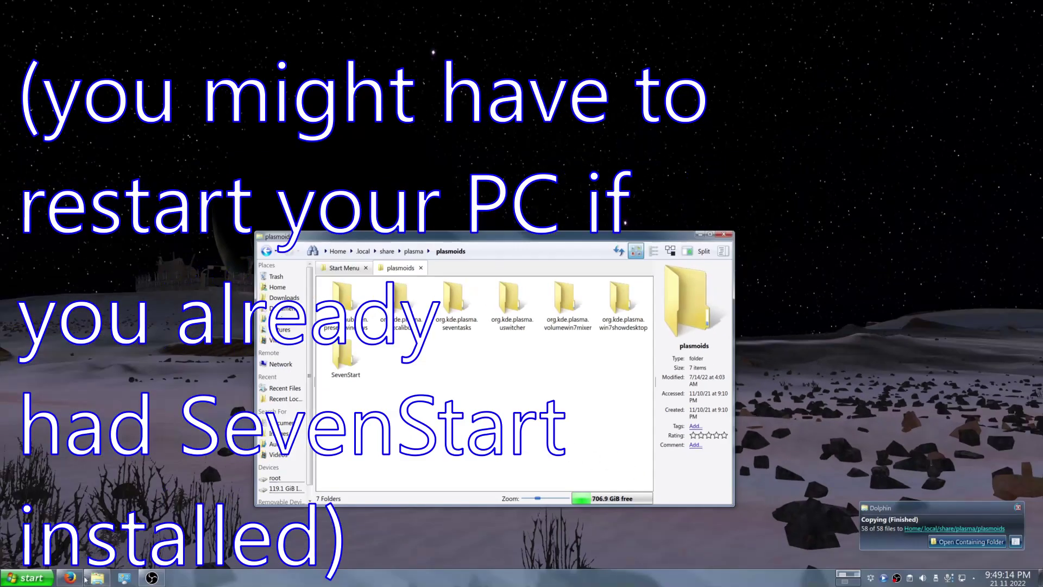
right_click(277, 577)
left_click(282, 559)
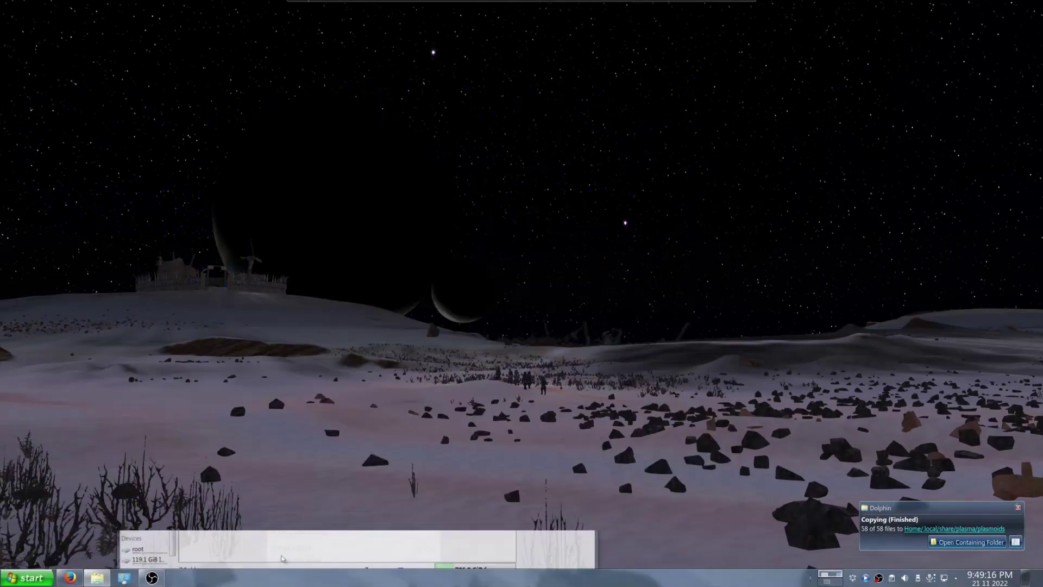
mouse_move(30, 576)
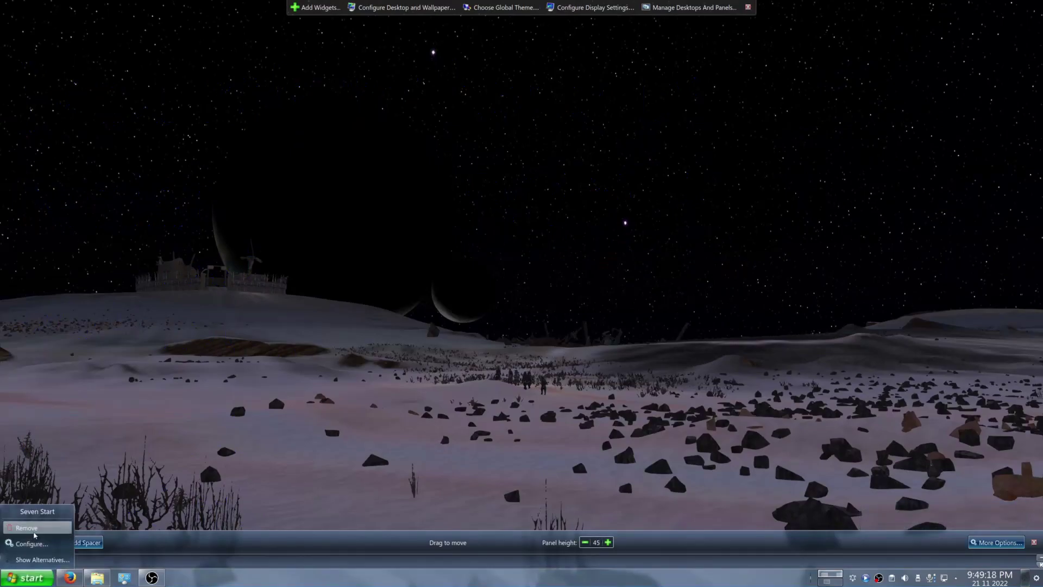
left_click(34, 535)
Search the widgets for "seve", add Seven Start at the beginning of the panel, and close the widget list.
right_click(163, 576)
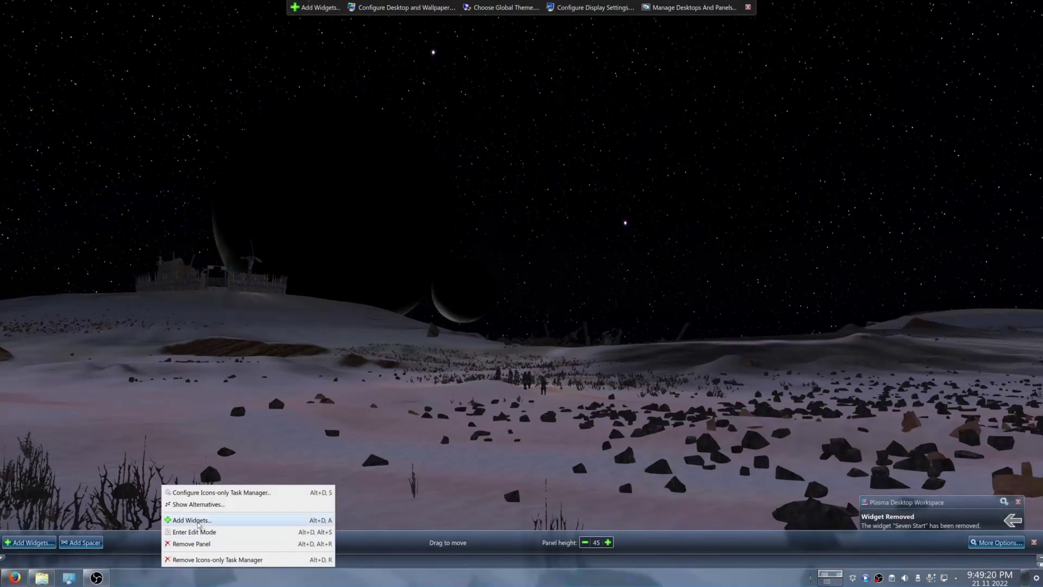
left_click(199, 521)
type("seve")
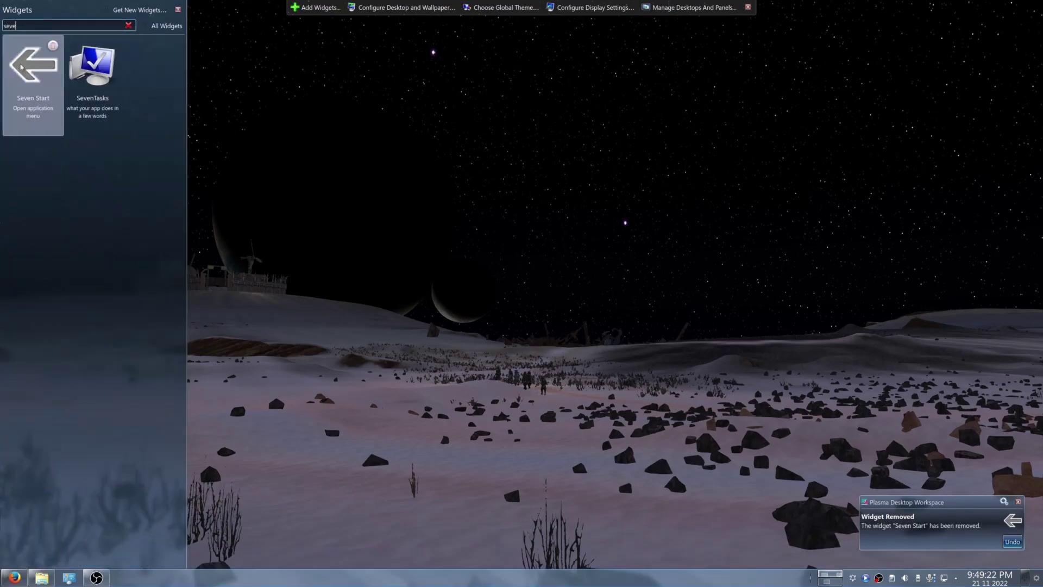
left_click_drag(33, 65, 9, 582)
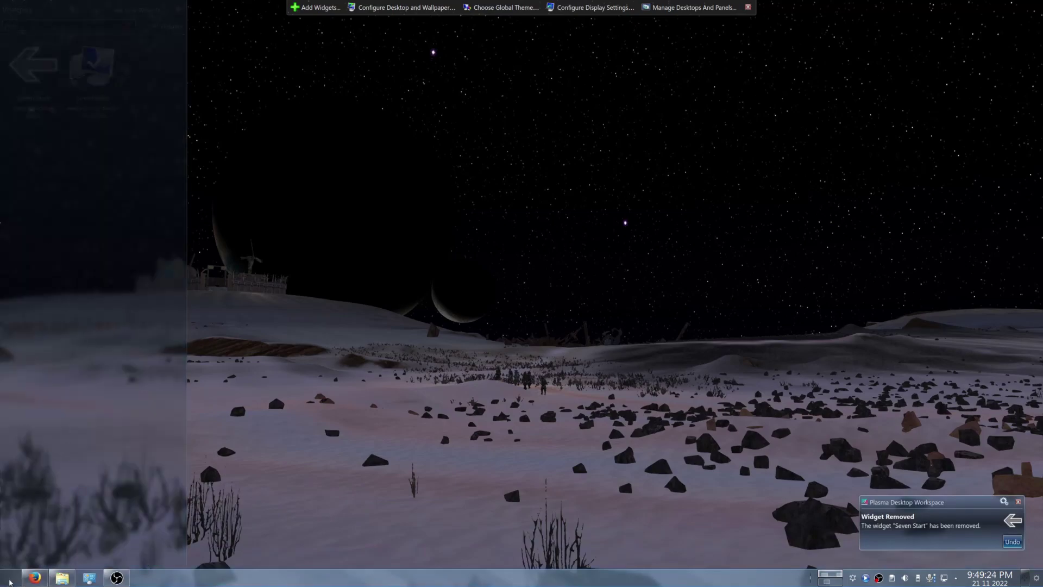
left_click(62, 577)
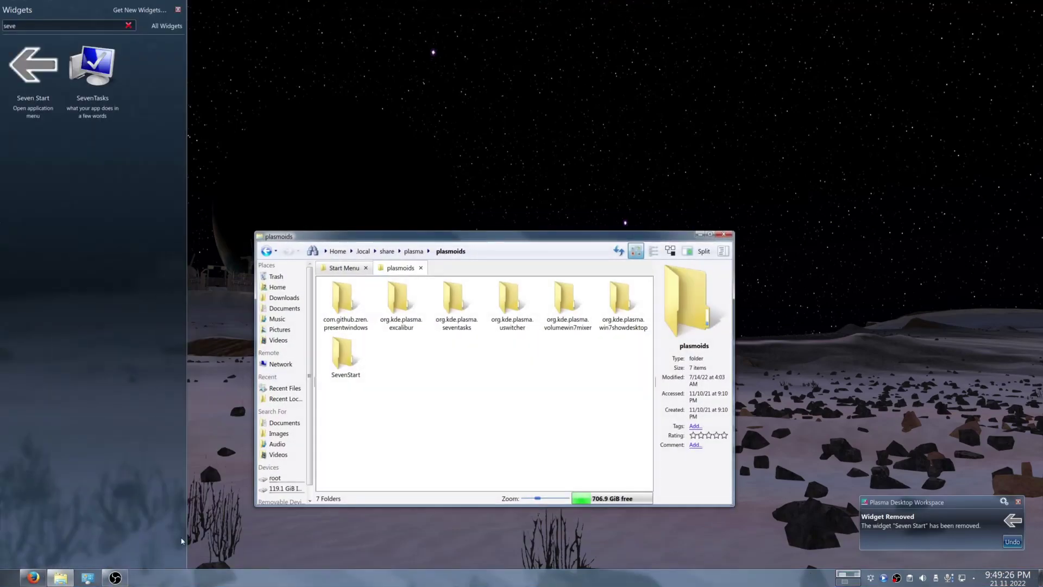
key("super")
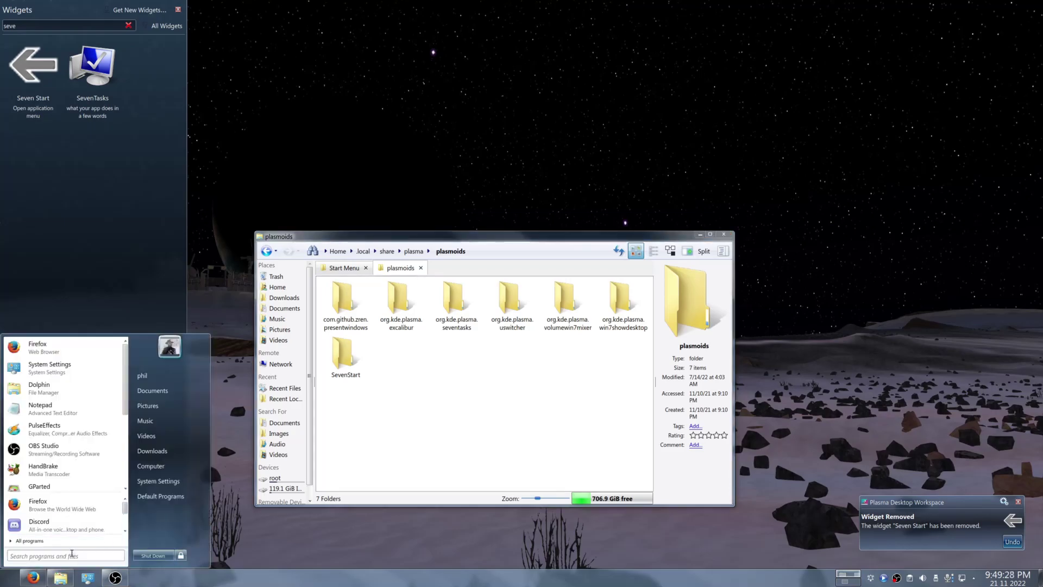
left_click(177, 10)
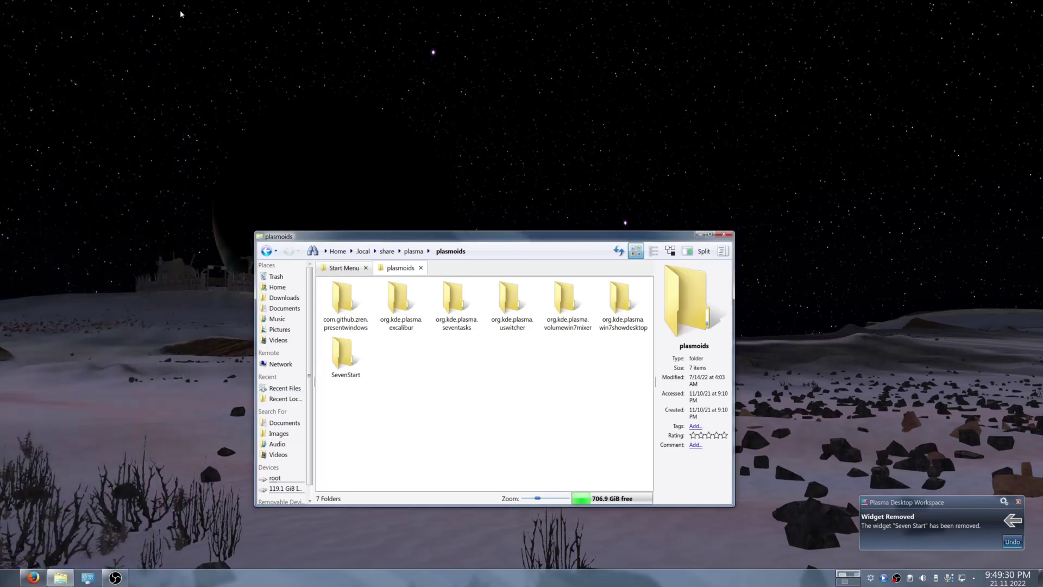
Open the new Seven Start menu and look through its application list.
left_click(9, 579)
left_click(8, 581)
left_click(8, 580)
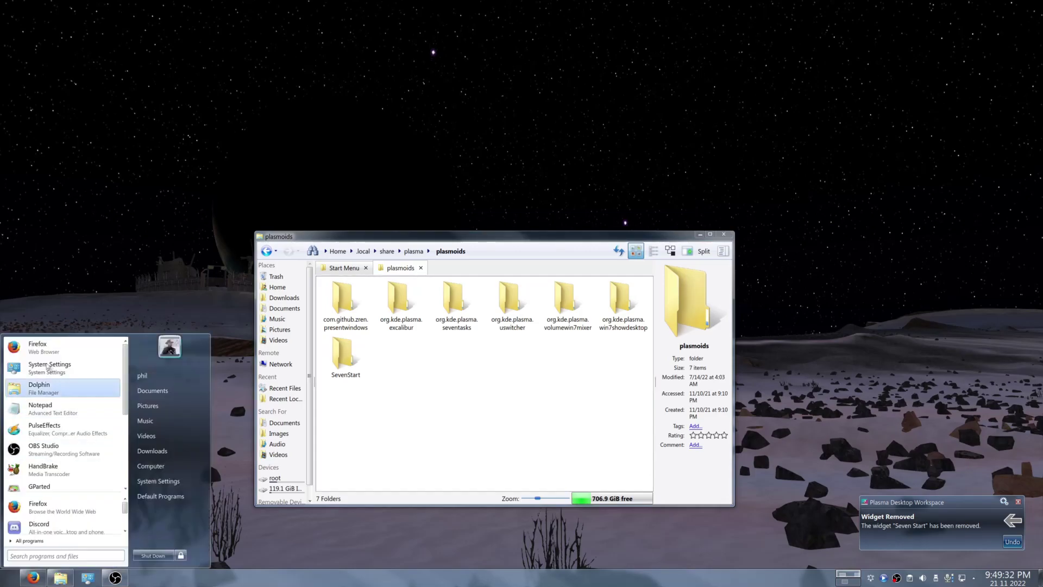
scroll(65, 478, "down", 3)
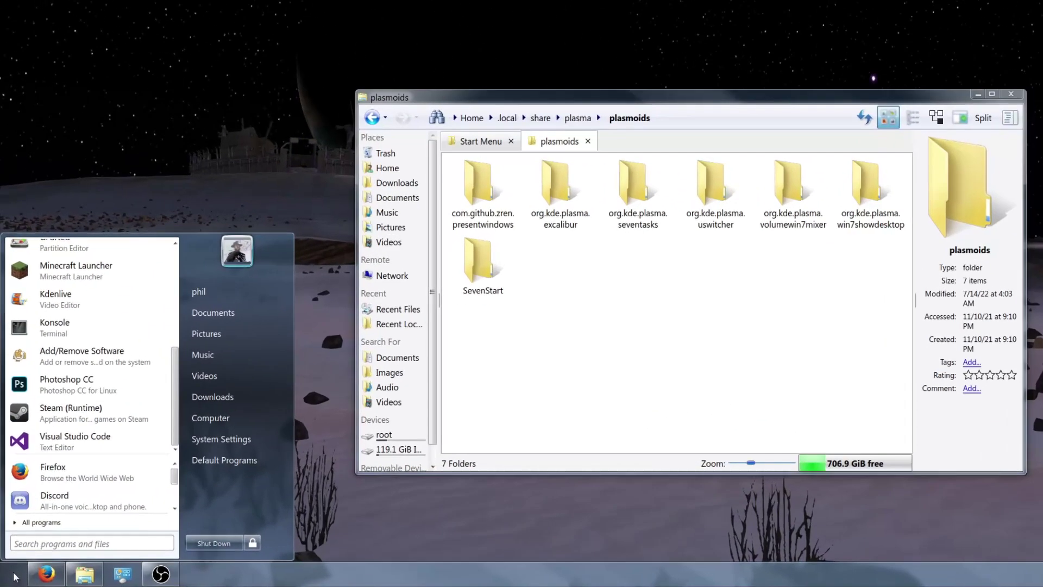
Open the Seven Start settings and show the Orbs folder of the Start Menu download alongside them.
right_click(9, 580)
left_click(78, 488)
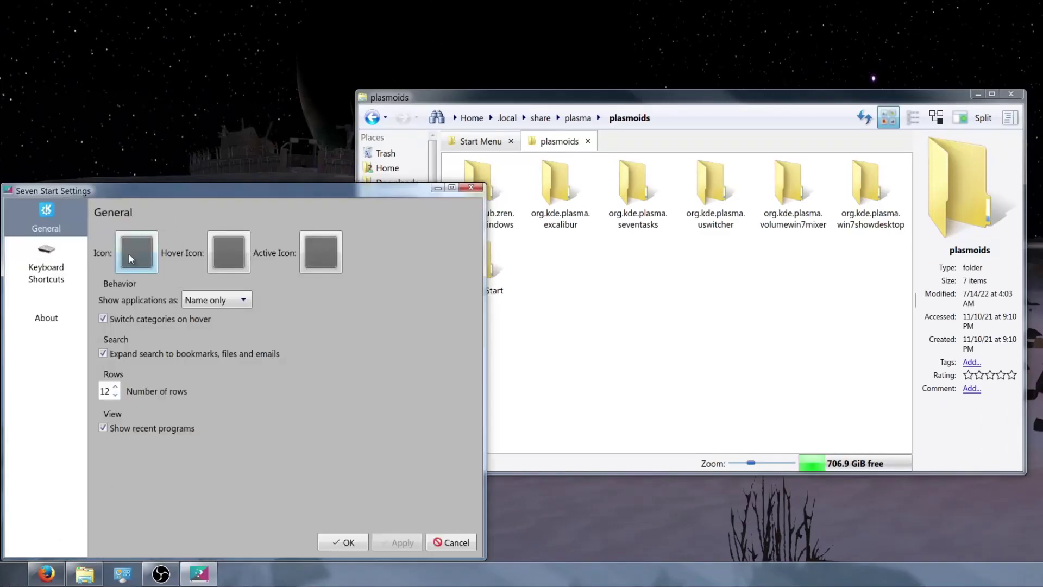
left_click_drag(163, 191, 912, 1)
left_click(182, 184)
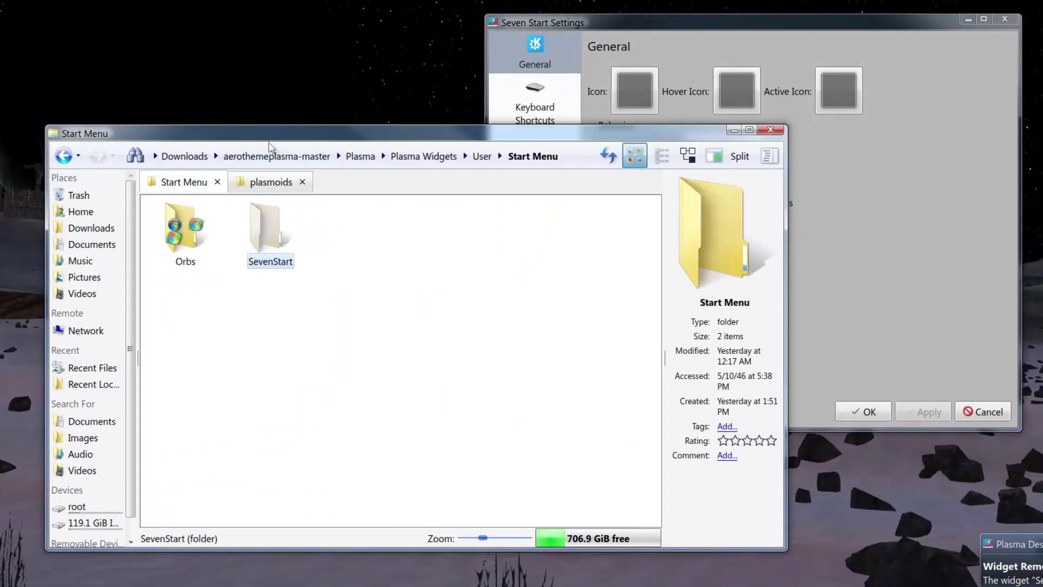
left_click_drag(275, 142, 65, 151)
left_click_drag(659, 19, 424, 0)
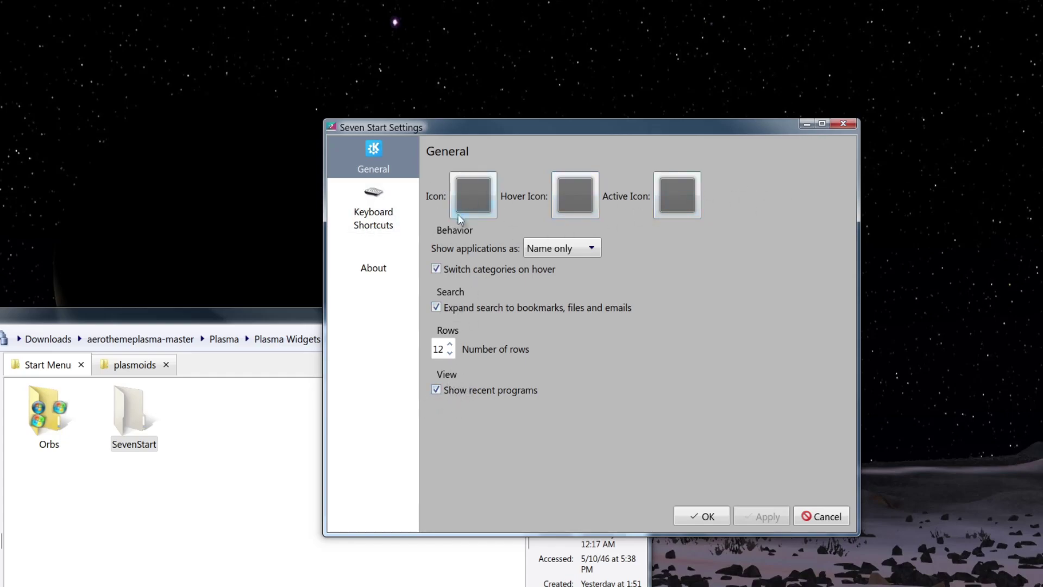
left_click(49, 410)
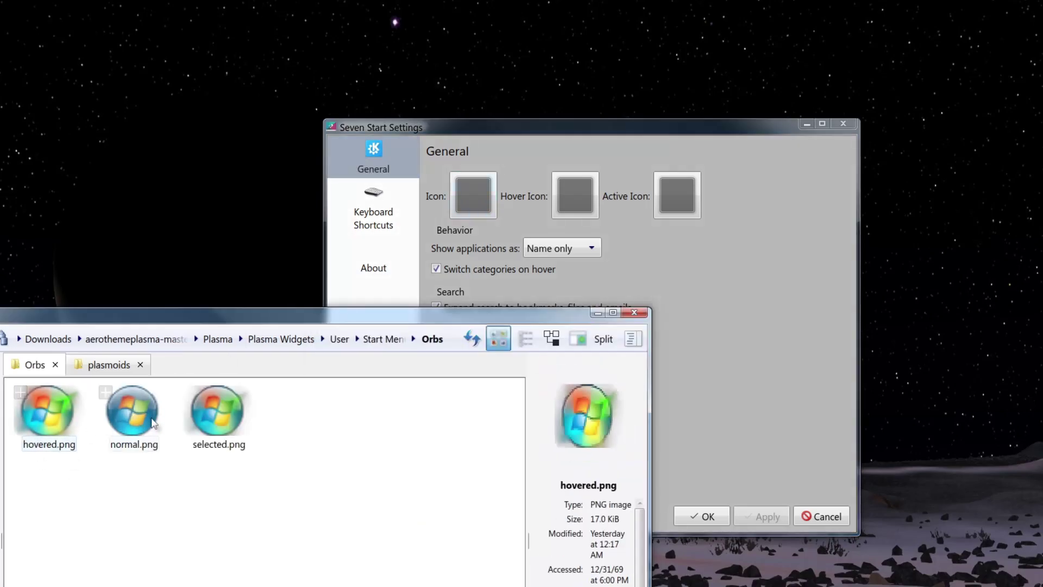
Set Seven Start's normal icon to normal.png from the theme's Start Menu/Orbs folder.
left_click(482, 188)
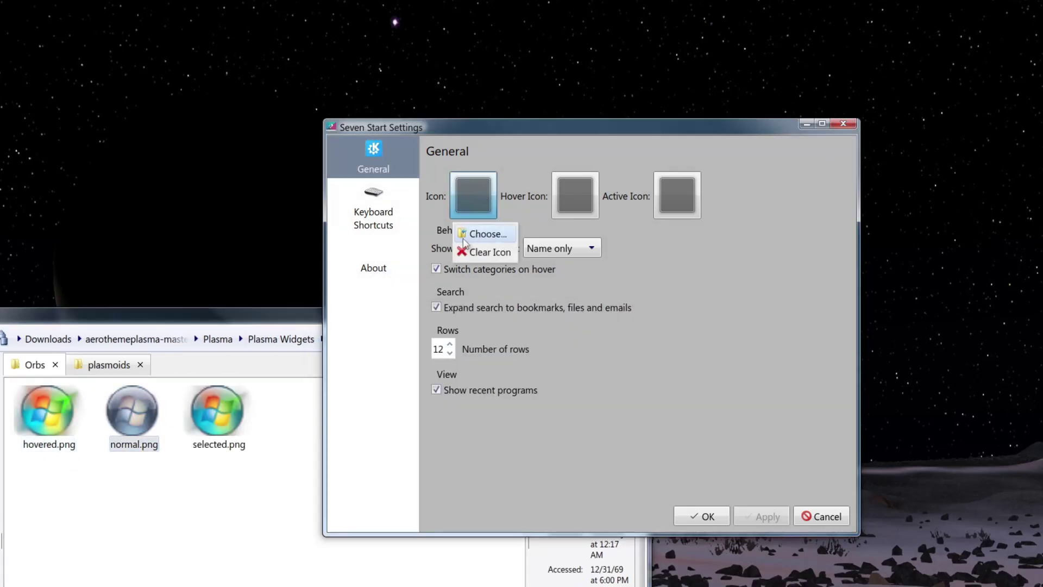
left_click(464, 239)
left_click(482, 565)
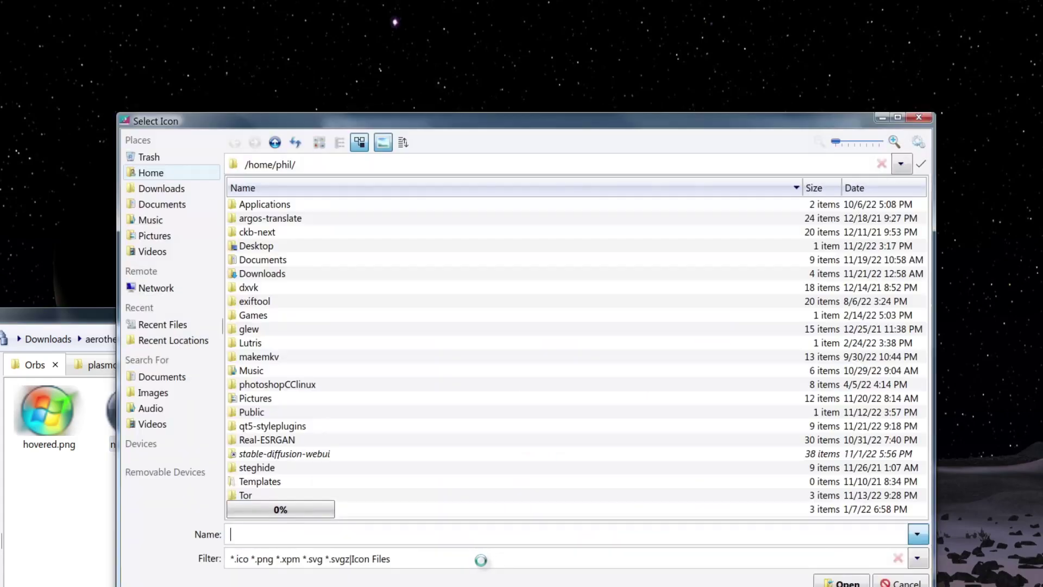
type("/home/phil/Downloads/aerothemeplasma-master/Plasma/Plasma Widgets/User/Start Menu/Orbs/normal.png")
left_click(848, 582)
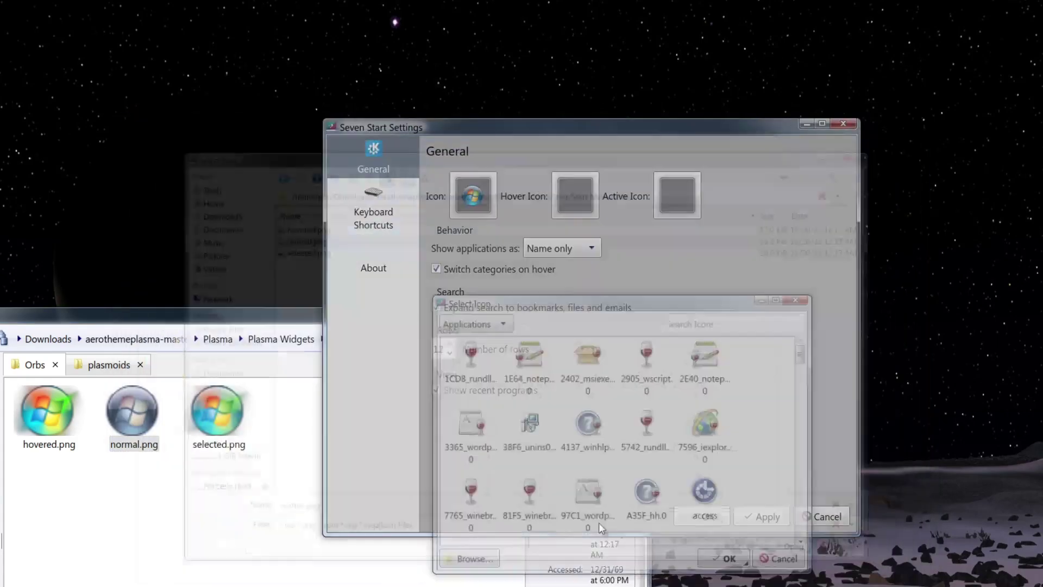
Set Seven Start's hover icon to hovered.png from the theme's Start Menu/Orbs folder.
left_click(61, 442)
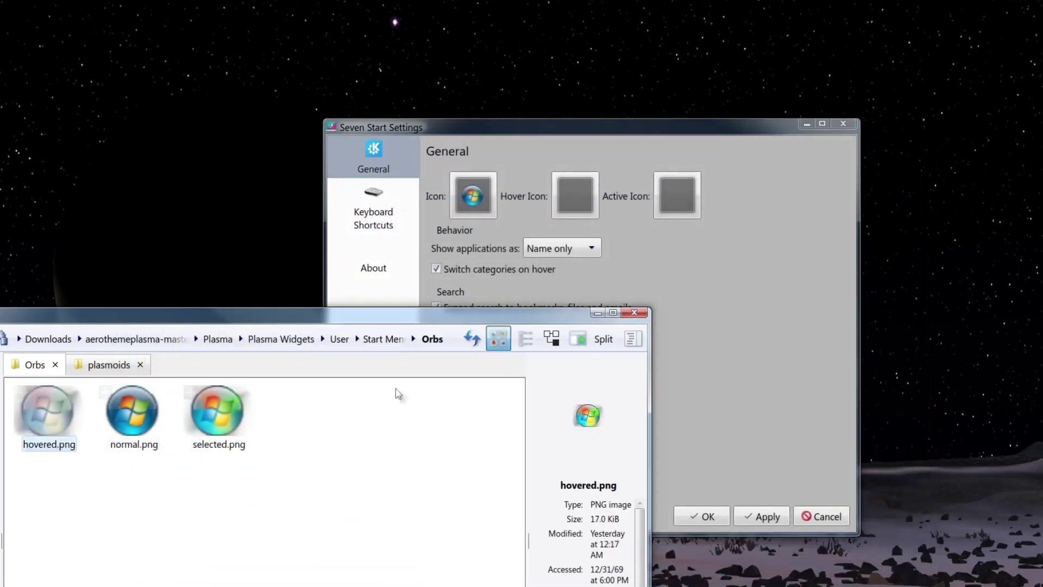
left_click(565, 193)
left_click(572, 234)
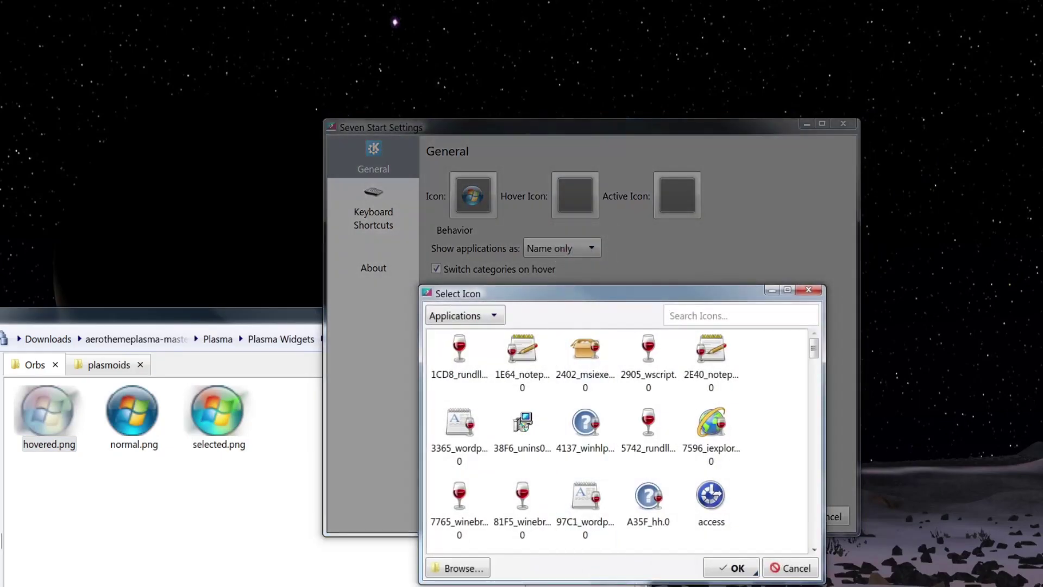
left_click(460, 566)
type("/home/phil/Downloads/aerothemeplasma-master/Plasma/Plasma Widgets/User/Start Menu/Orbs/hovered.png")
key("Return")
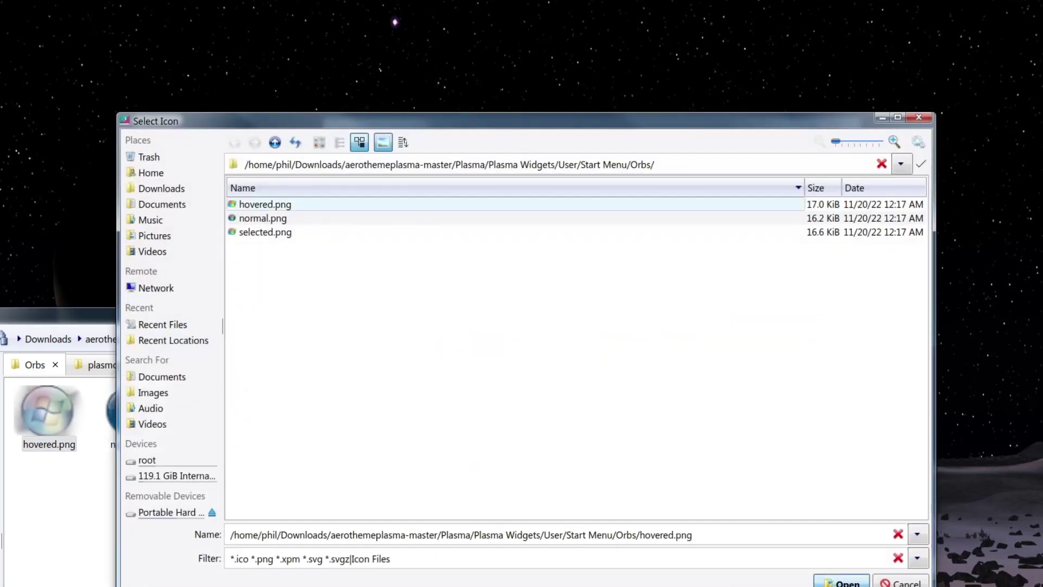
Set Seven Start's active icon to selected.png from the Orbs folder and apply the icon settings.
left_click(219, 415)
left_click(677, 196)
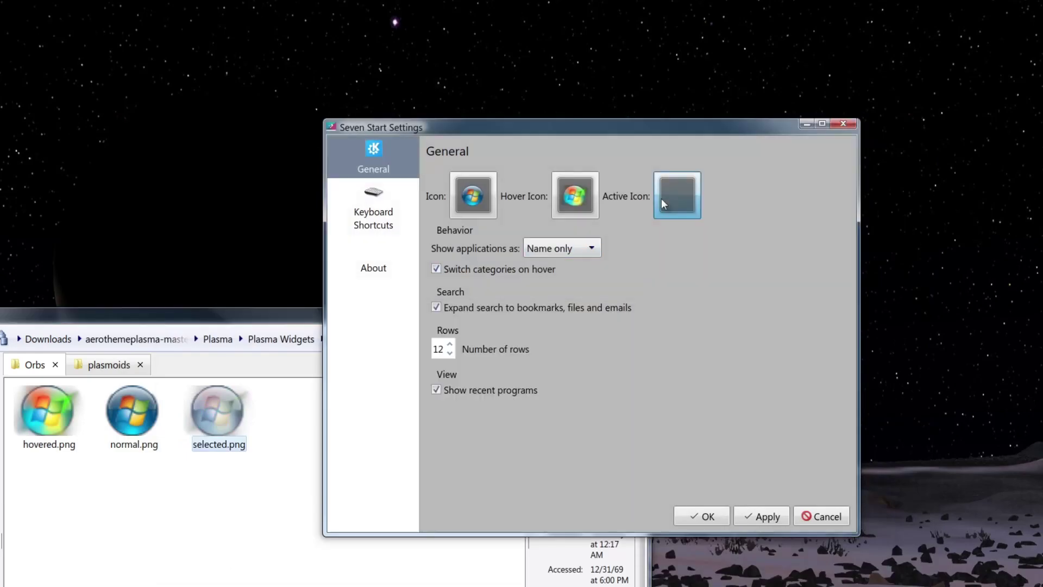
left_click(685, 234)
left_click(470, 566)
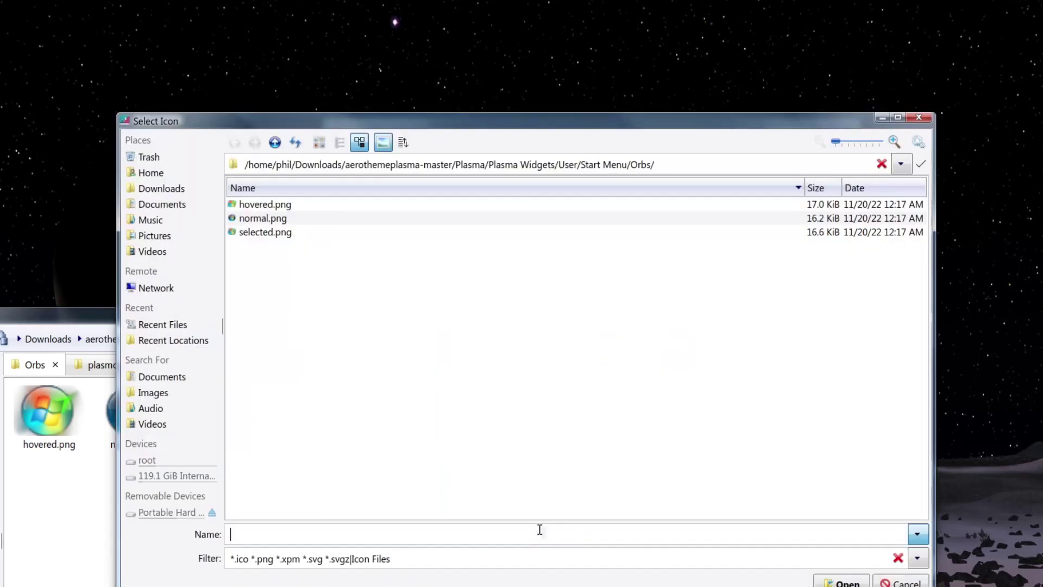
type("selected.png")
key("Return")
left_click(763, 516)
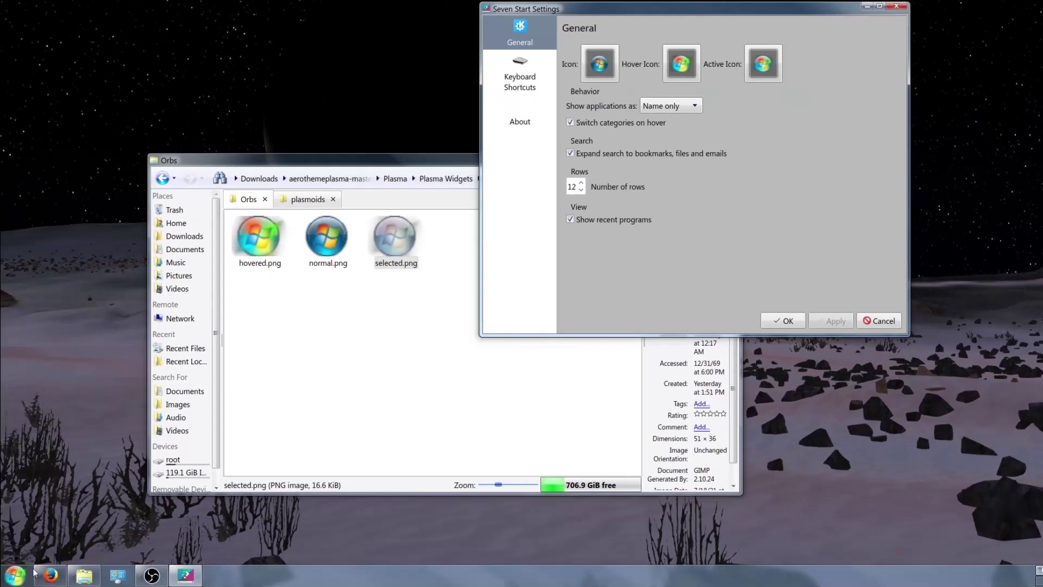
Open and close the start menu to check the new orb, and review the image files in the Orbs folder.
left_click(15, 576)
left_click(15, 577)
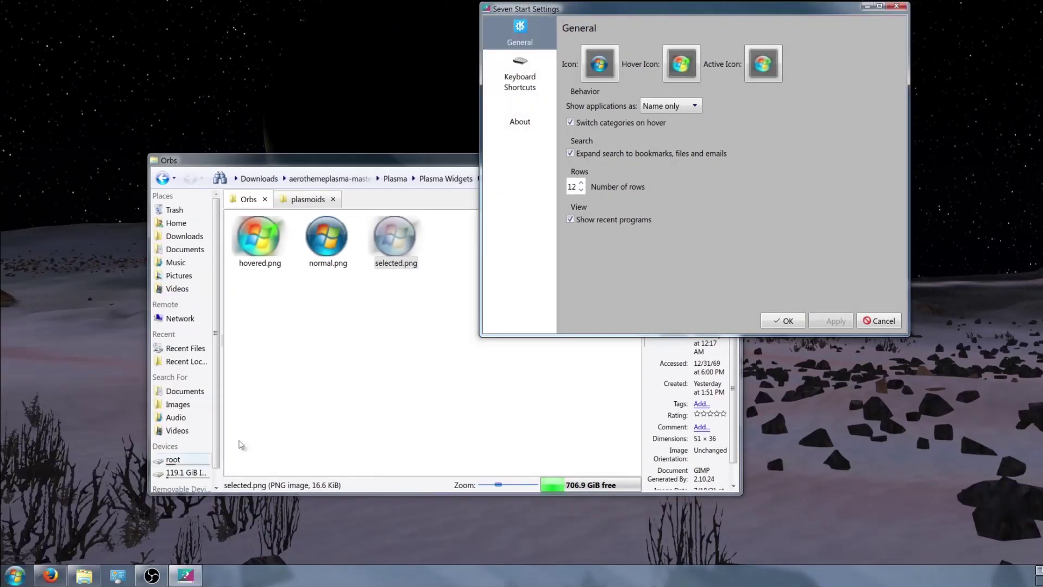
left_click(337, 315)
key("ctrl+a")
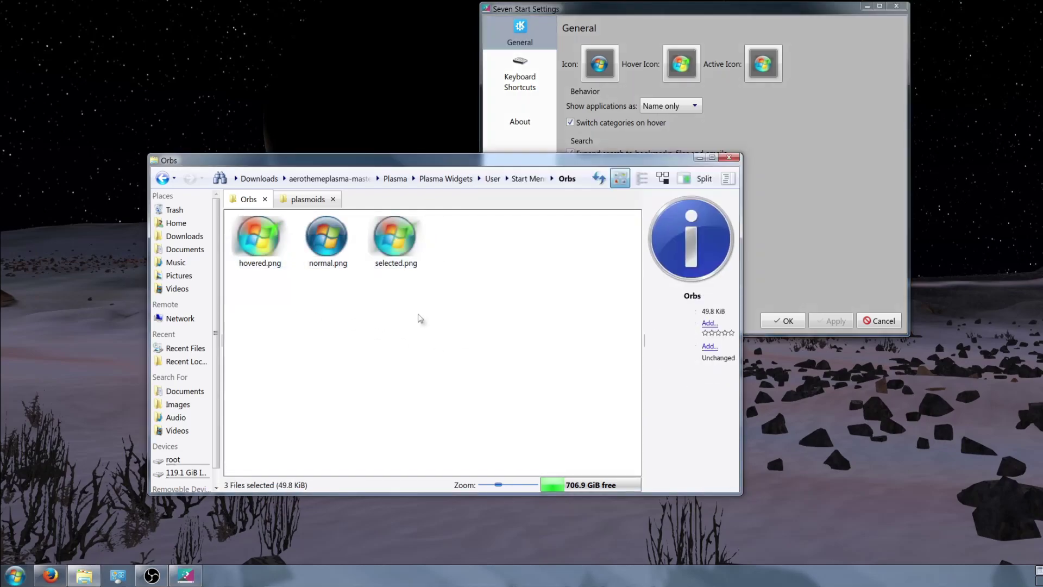
left_click(417, 317)
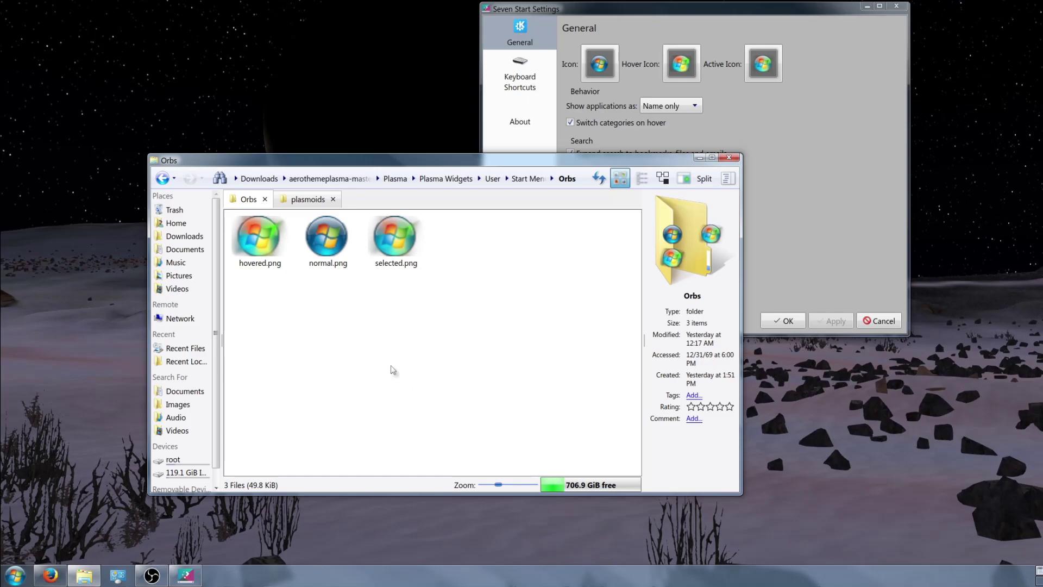
Copy the org.kde.plasma.win7showdesktop folder from the Show Desktop folder under Plasma Widgets/User.
left_click_drag(625, 9, 731, 0)
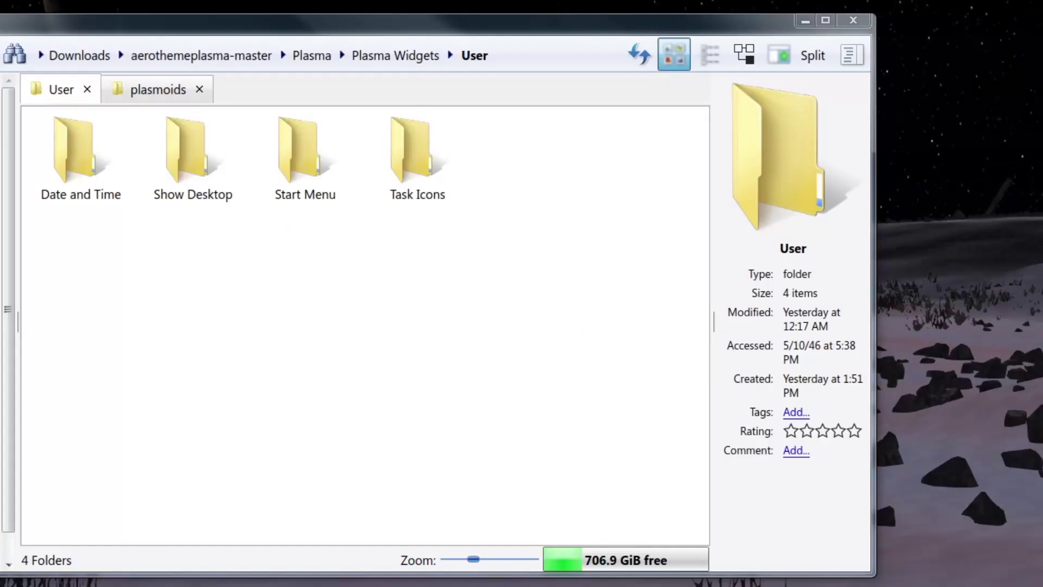
left_click(191, 173)
left_click(80, 176)
key("ctrl+x")
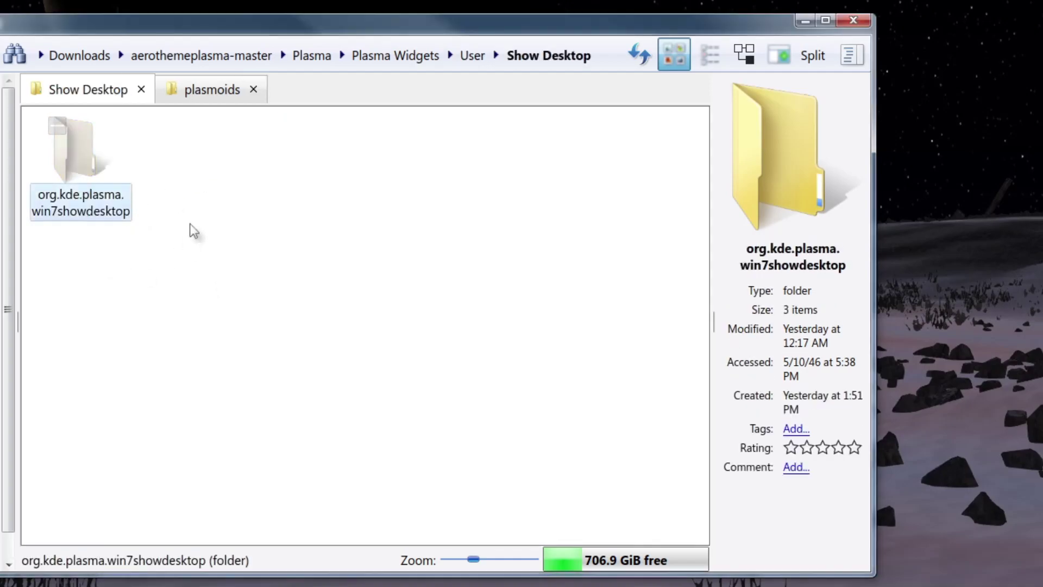
Paste the win7showdesktop folder into plasmoids, writing into the existing folder and overwriting all of its files.
left_click(213, 99)
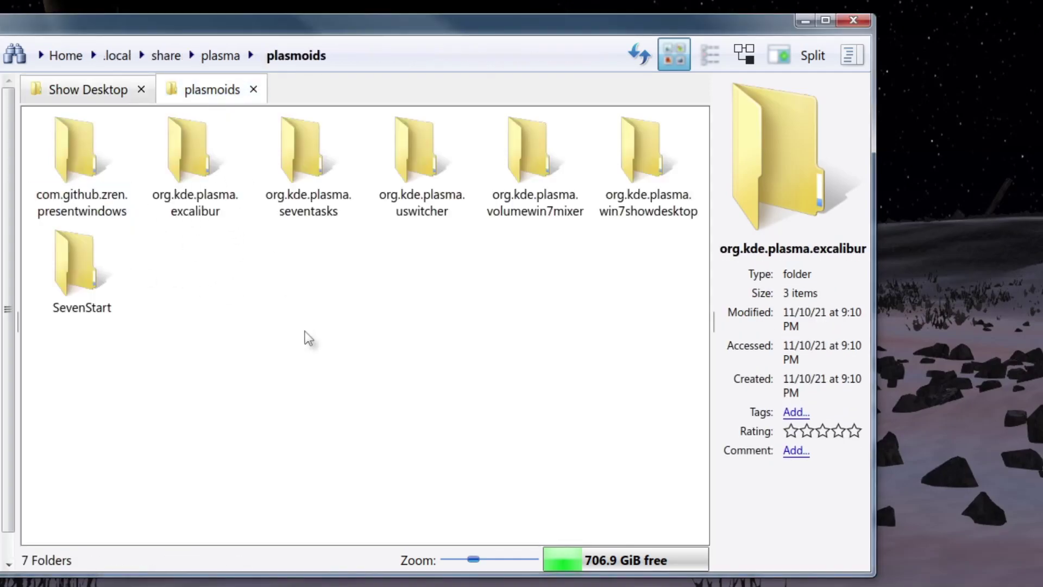
key("ctrl+v")
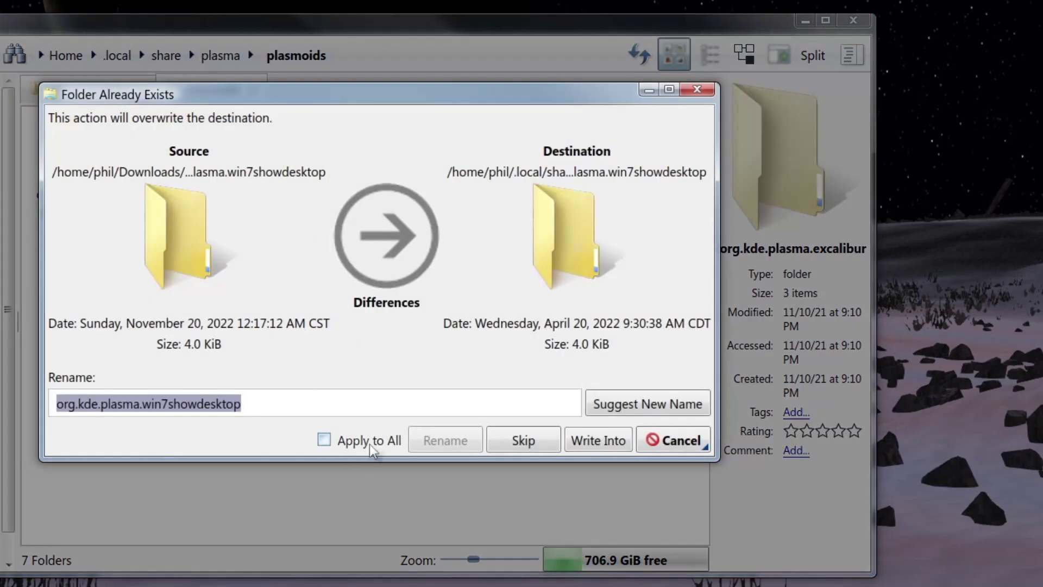
left_click(370, 441)
left_click(576, 442)
left_click(307, 449)
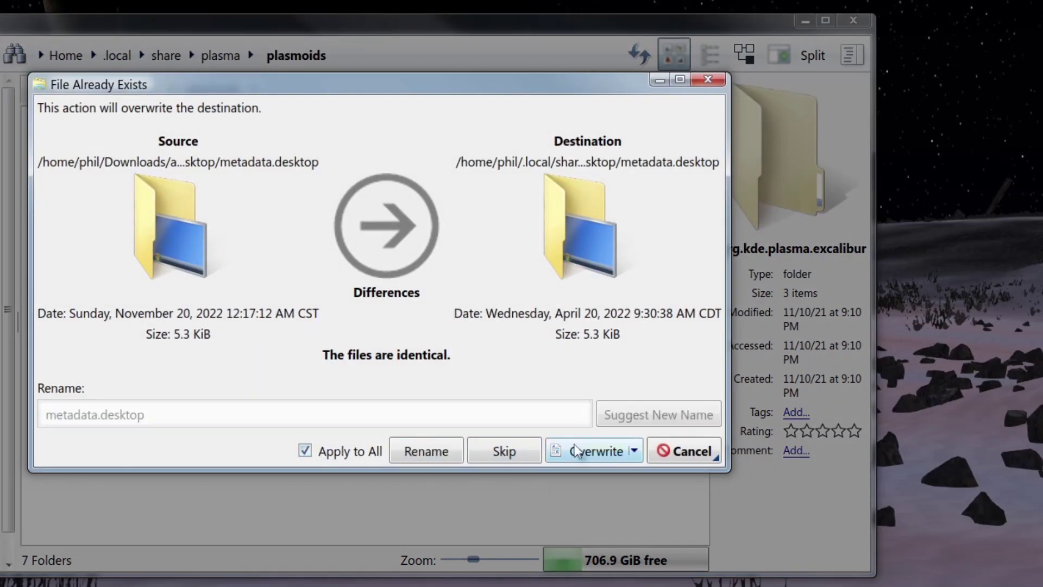
left_click(576, 448)
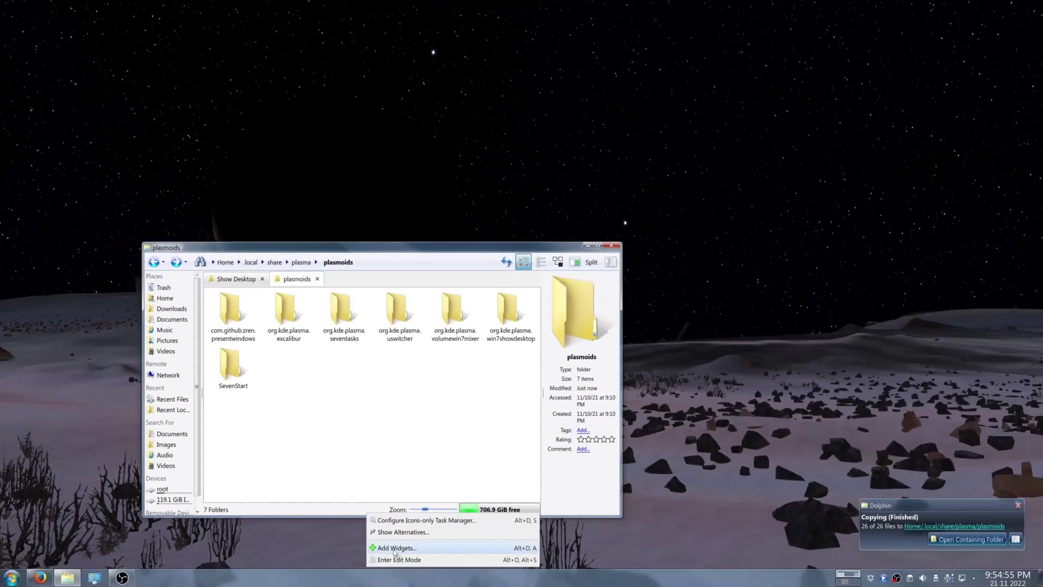
Put the taskbar panel in edit mode and remove its existing Show Desktop (Win7) widget.
left_click(535, 532)
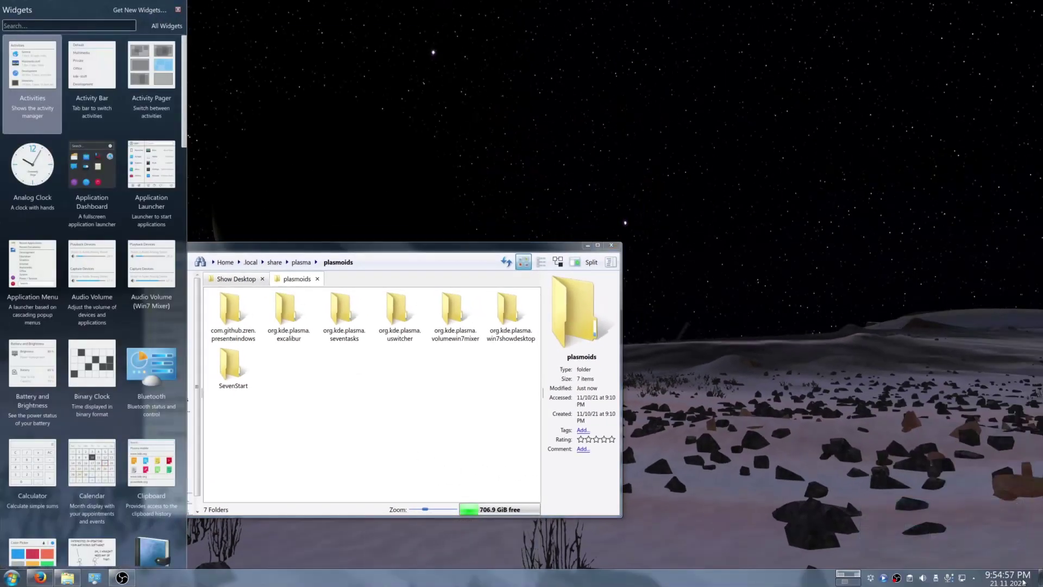
right_click(535, 577)
key("alt+d")
key("alt+s")
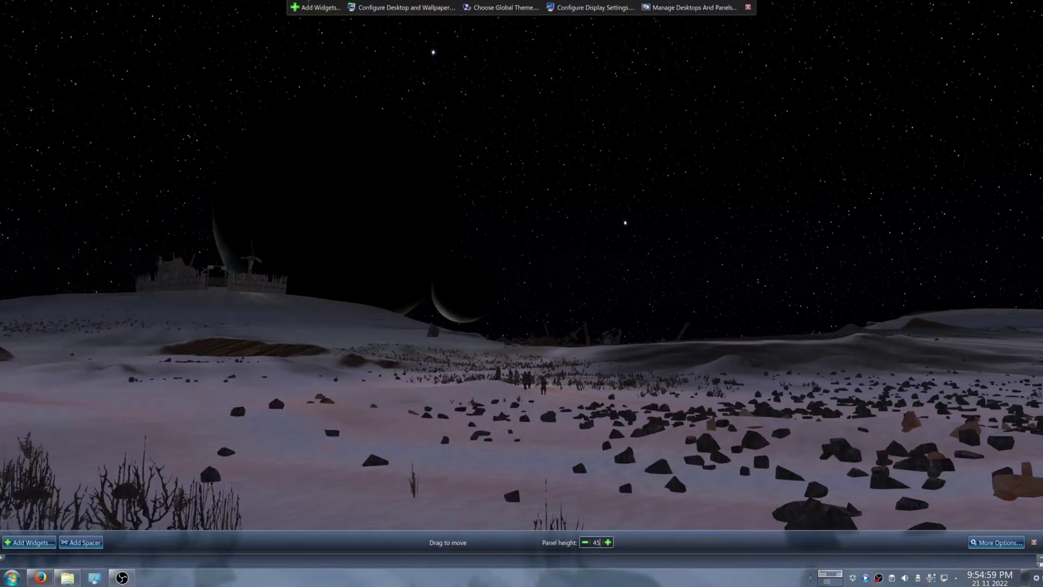
mouse_move(1029, 577)
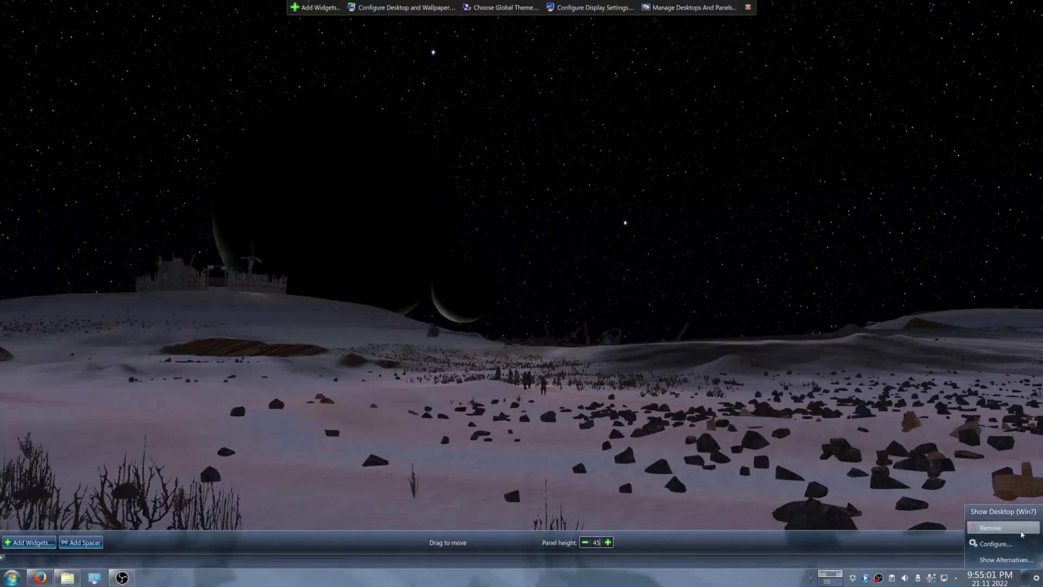
left_click(991, 528)
Search the widgets for "show desk", add Show Desktop (Win7) at the end of the panel, and try it out.
right_click(606, 584)
left_click(633, 522)
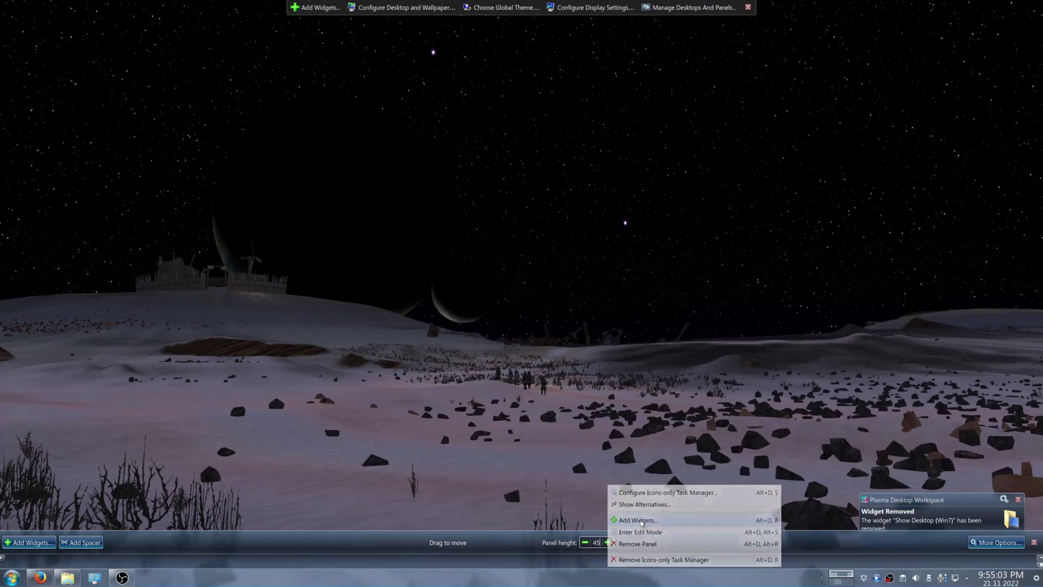
type("show desk")
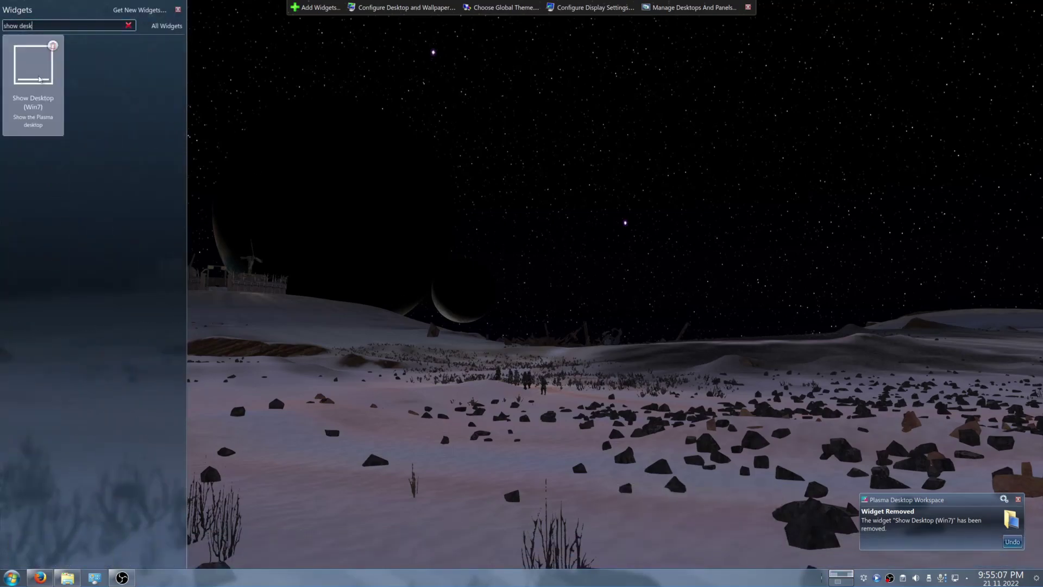
left_click_drag(33, 64, 1031, 576)
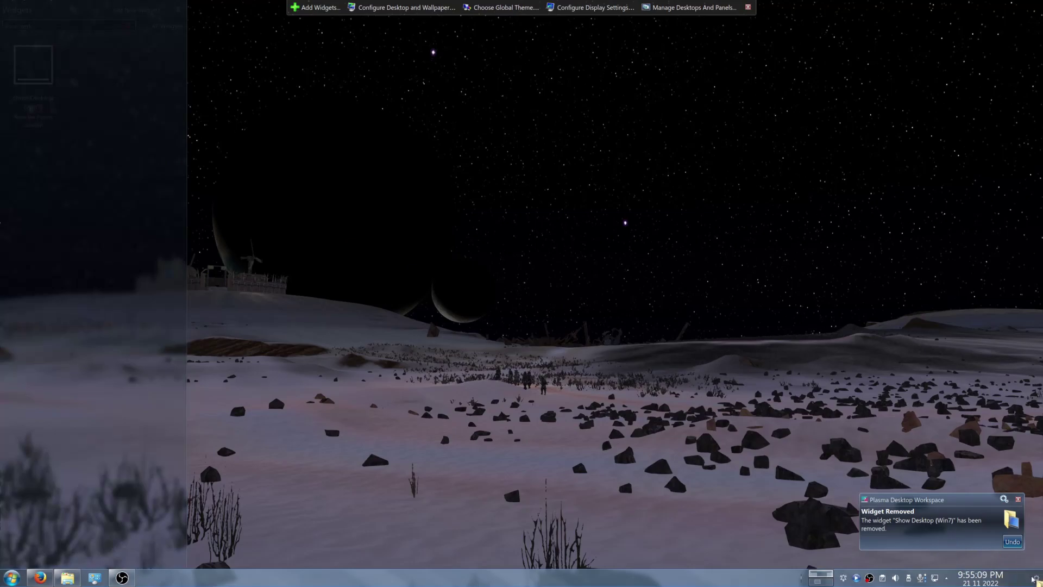
left_click(1031, 580)
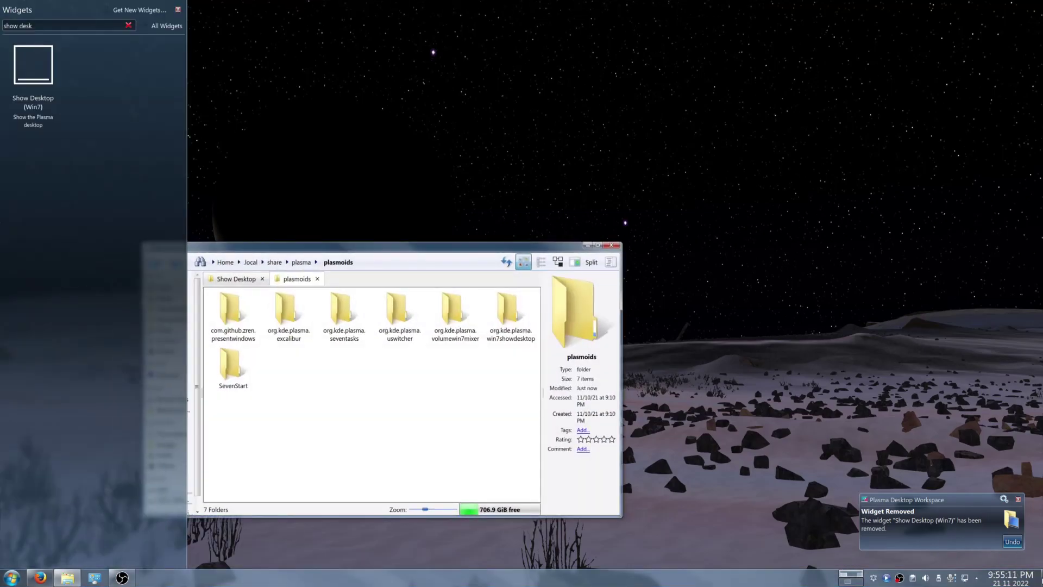
Open the Show Desktop (Win7) settings and set the widget's size to 13 px.
right_click(1033, 578)
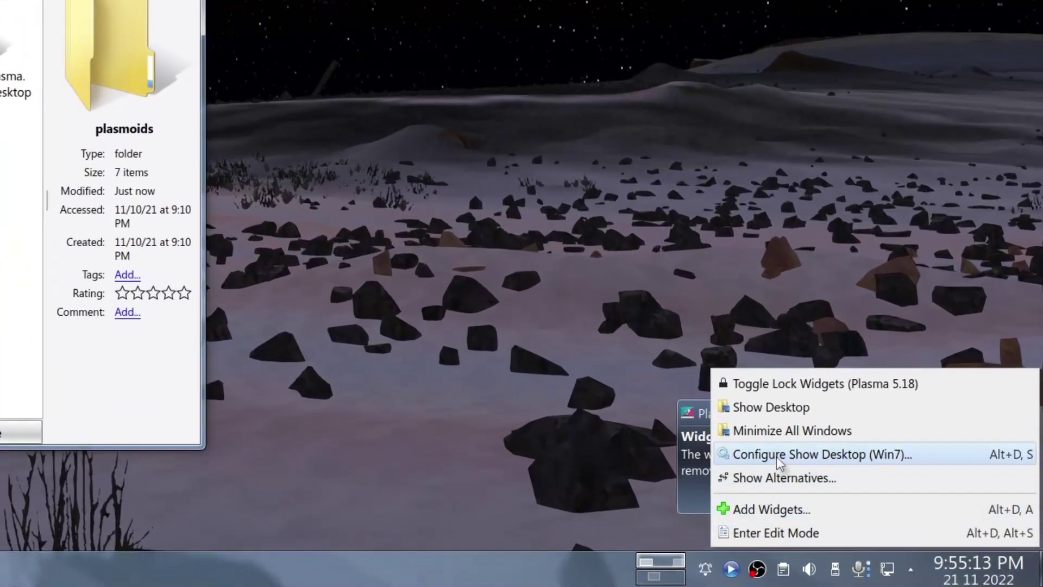
key("Escape")
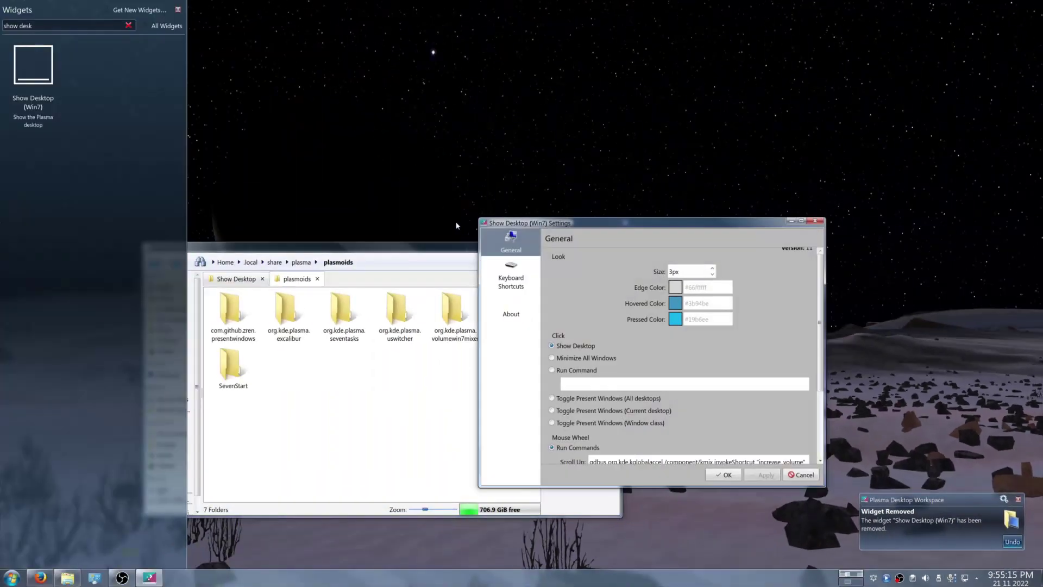
left_click(356, 127)
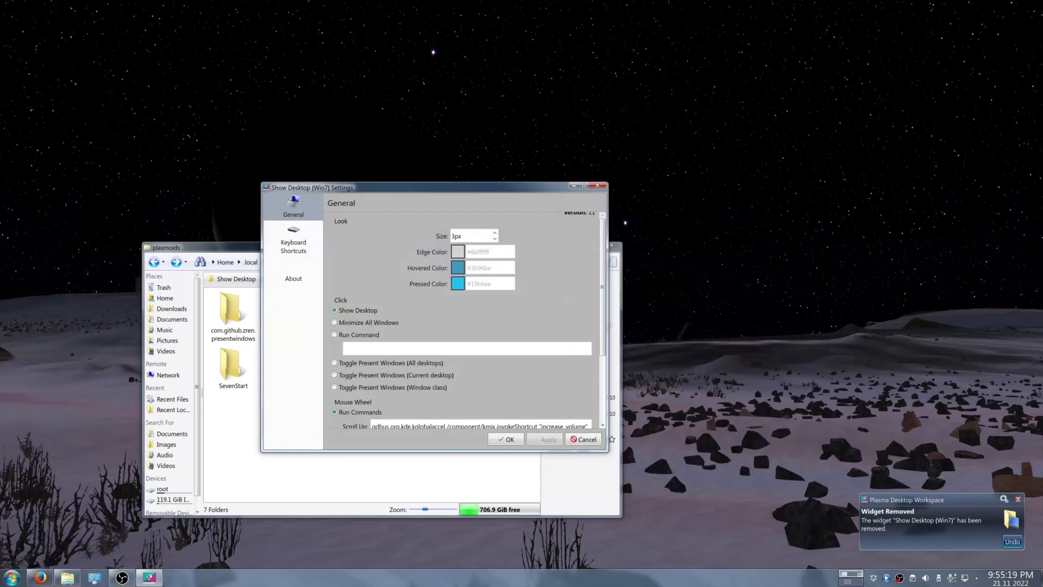
left_click(455, 235)
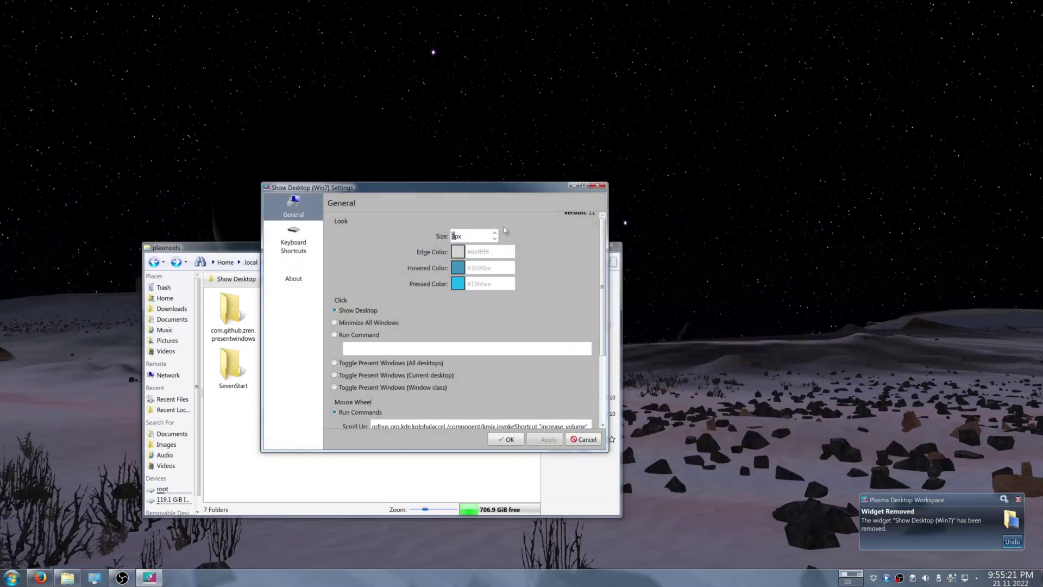
type("10")
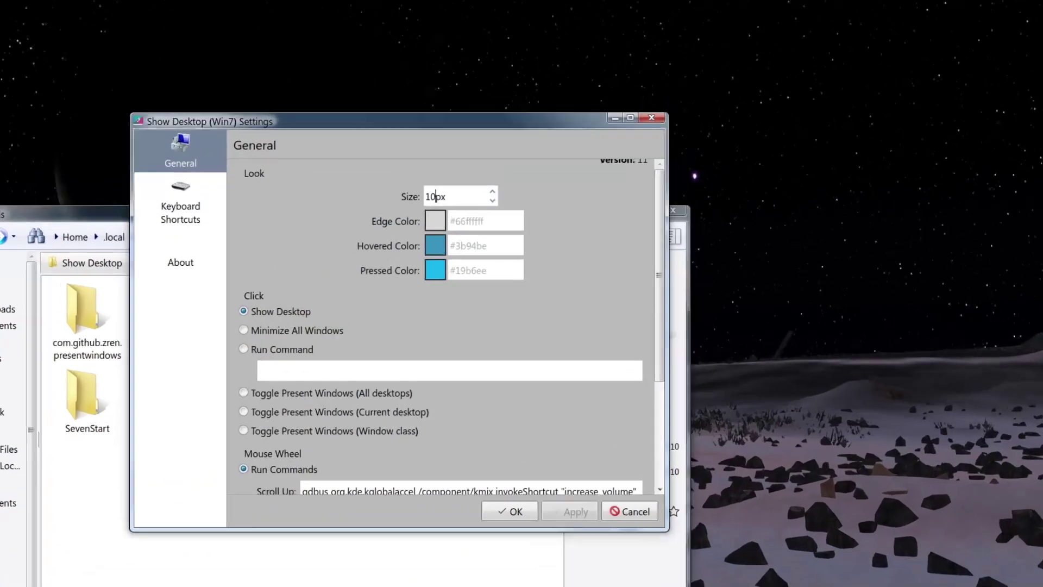
key("BackSpace")
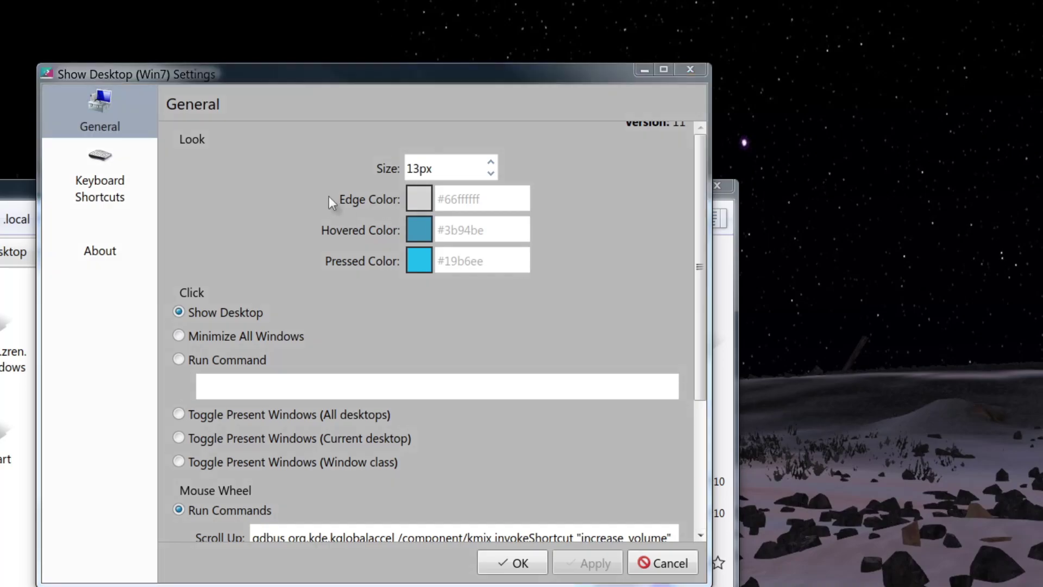
Fine-tune the Show Desktop (Win7) widget's size downward one pixel at a time, starting with 12 px.
left_click(497, 168)
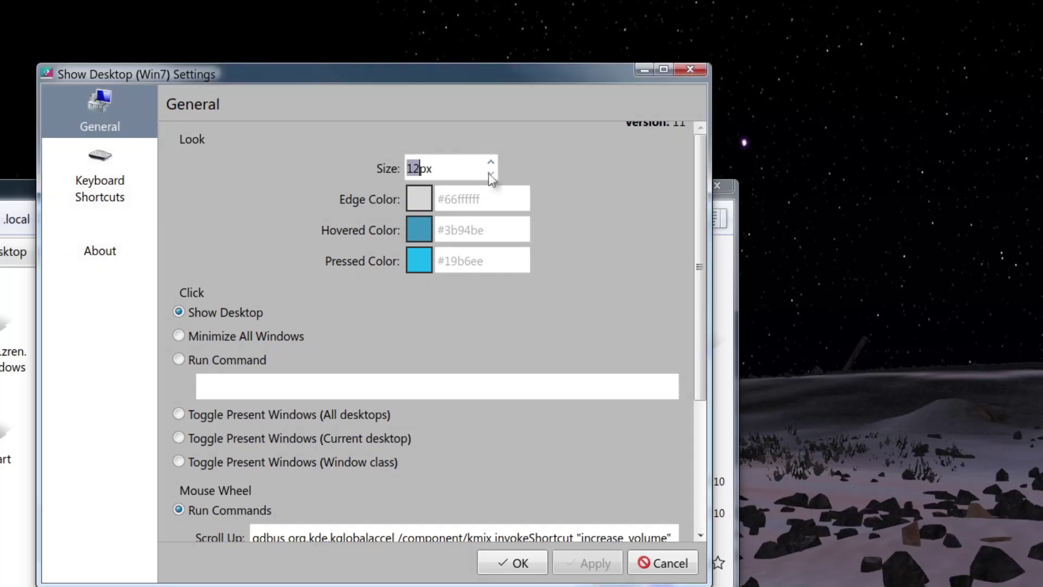
left_click(490, 173)
left_click(490, 173)
left_click(490, 173)
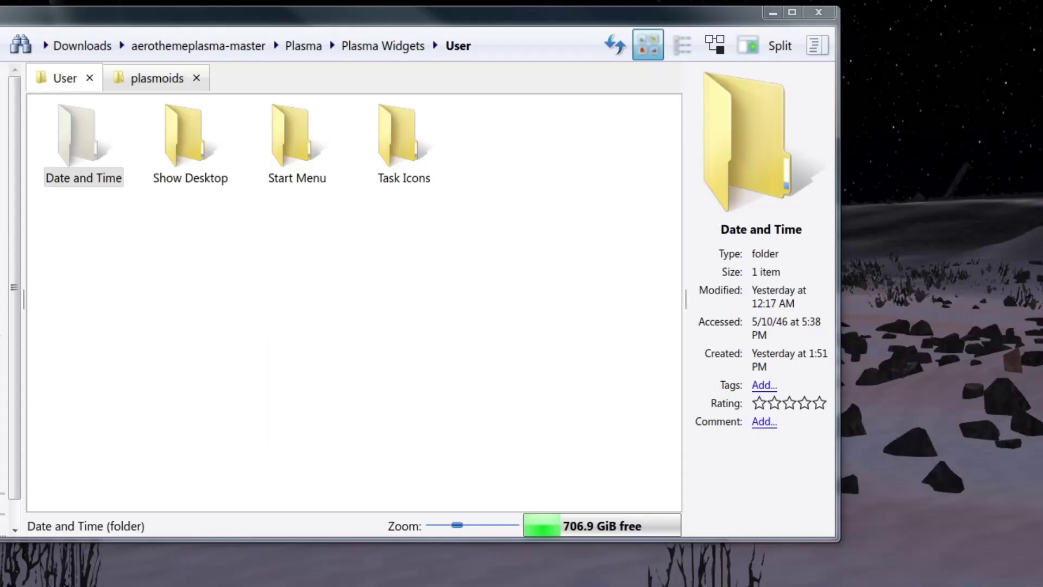
Copy the org.kde.plasma.digitalclocklite folder from Date and Time into the plasmoids folder.
double_click(98, 152)
left_click(99, 156)
key("ctrl+x")
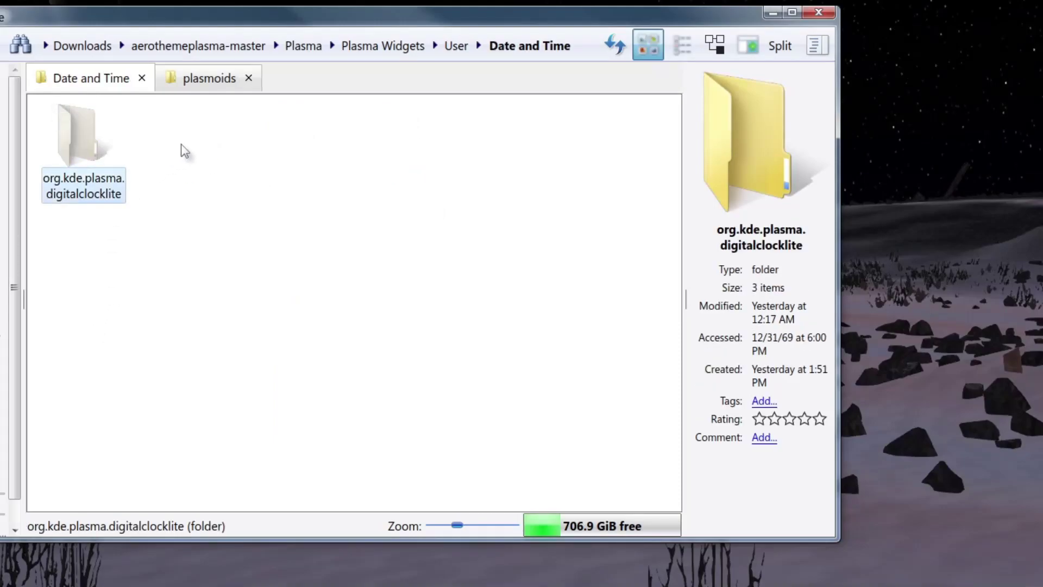
left_click(207, 80)
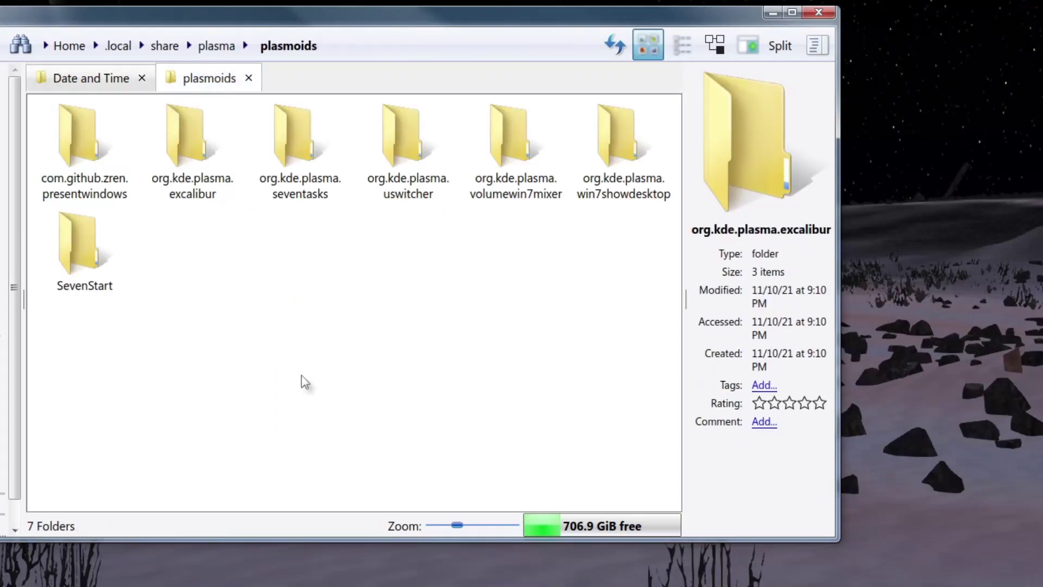
key("ctrl+v")
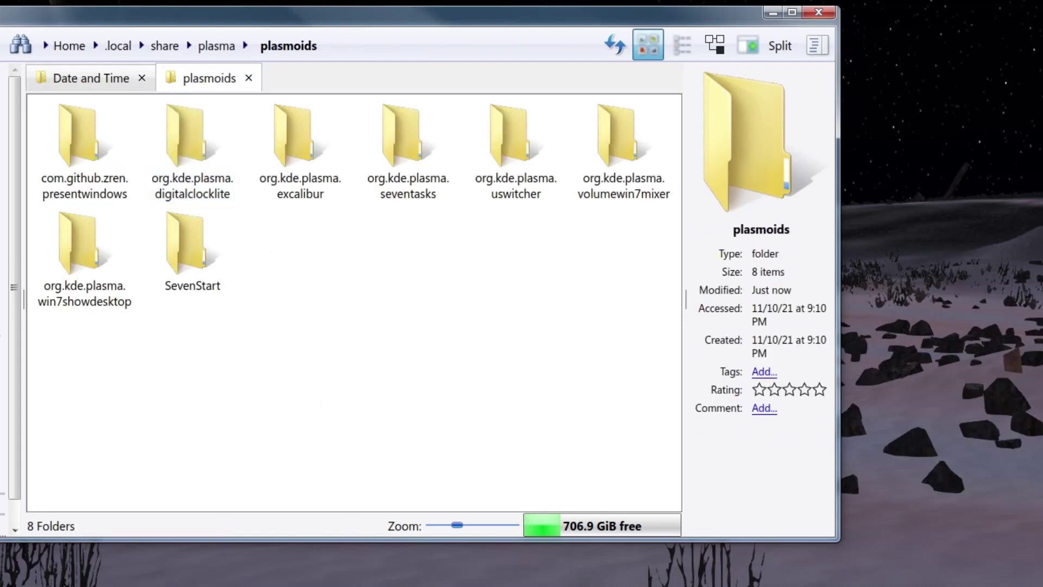
Put the panel in edit mode, search the widgets for "digital clock" and add Digital Clock Lite beside the existing clock.
right_click(386, 577)
left_click(413, 566)
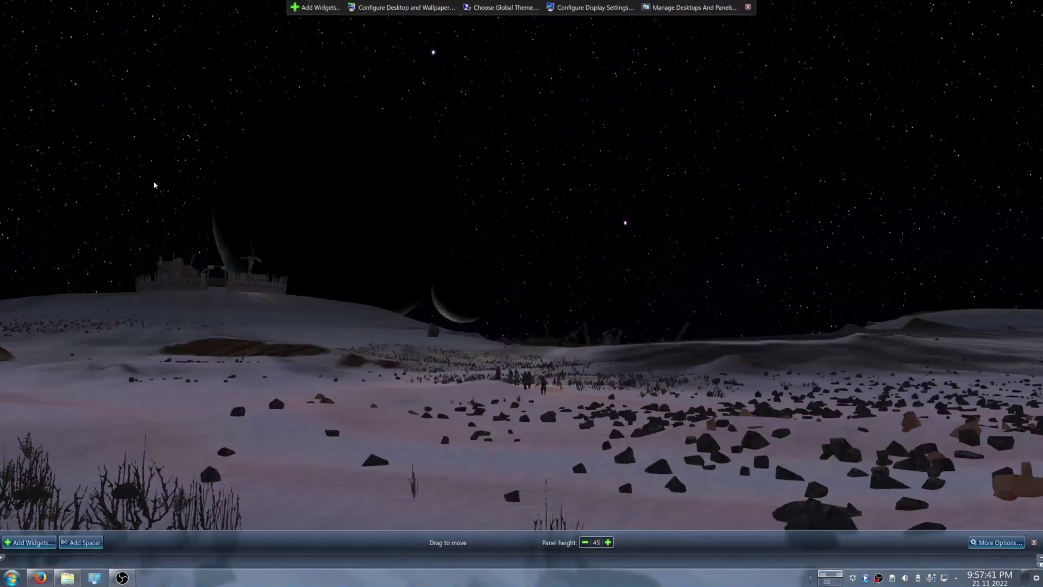
left_click(30, 542)
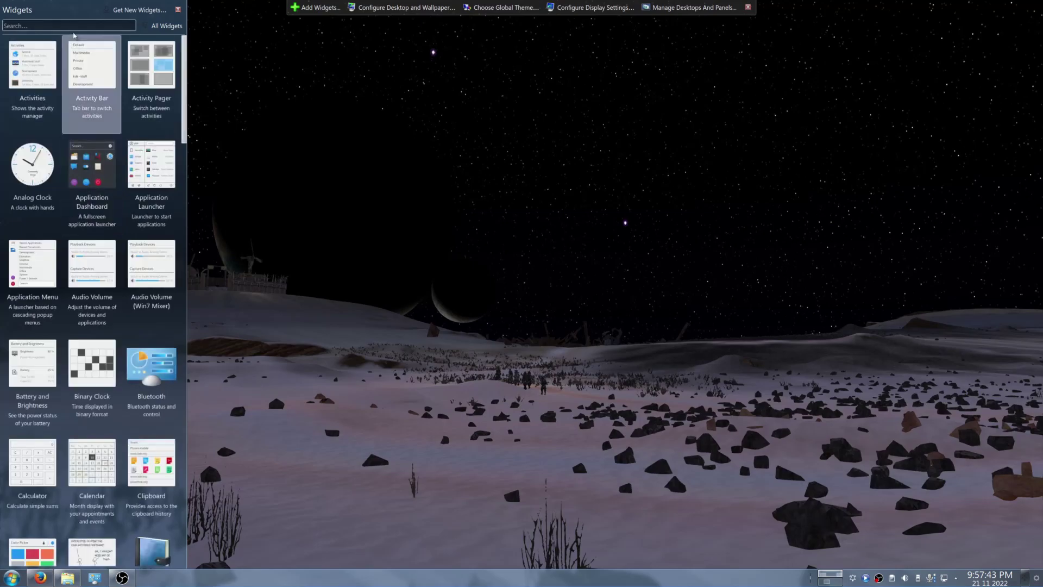
type("digital clock")
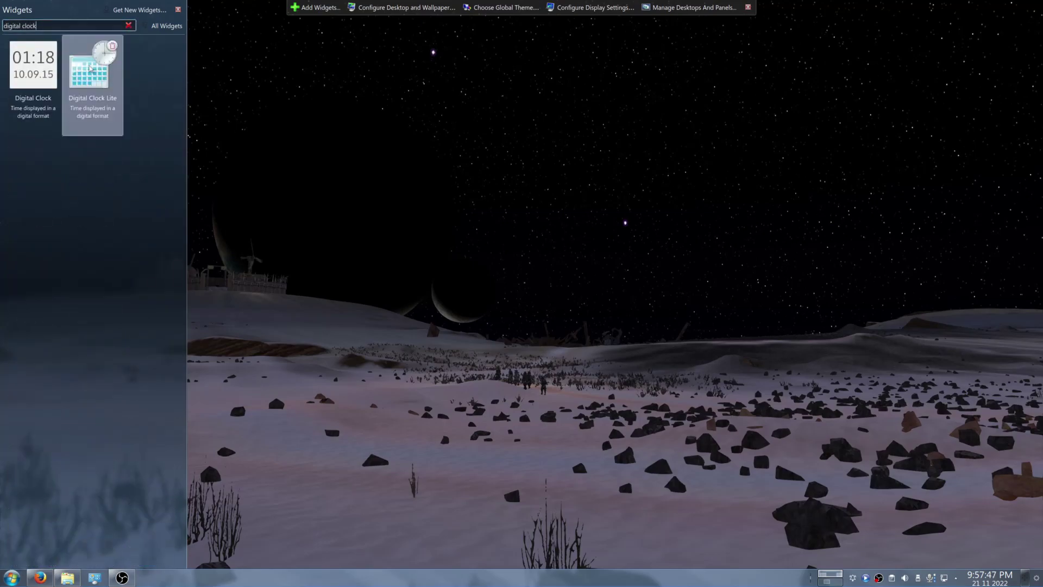
left_click_drag(92, 66, 949, 580)
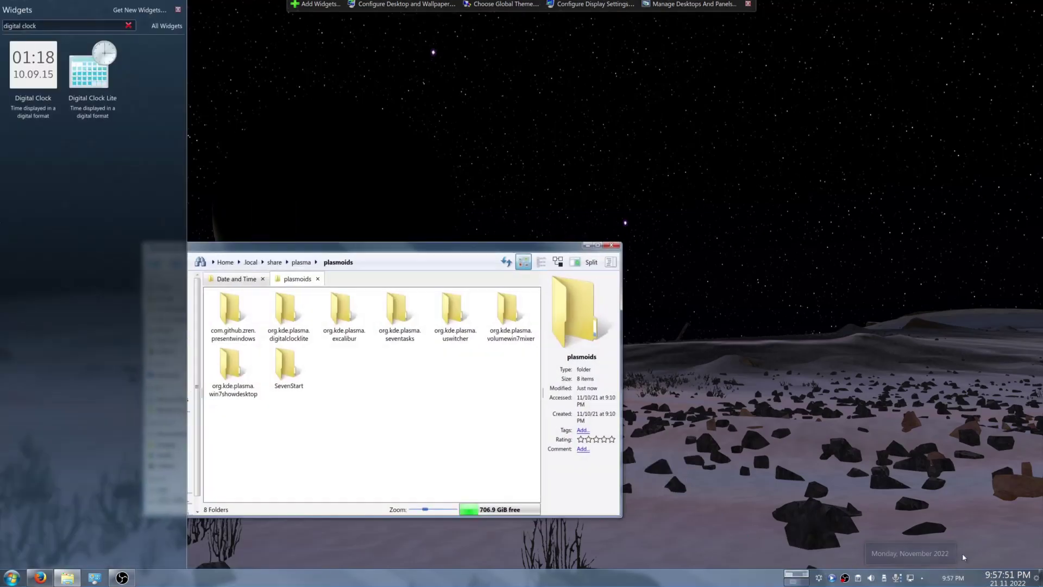
Enter edit mode from the existing Digital Clock and remove that widget from the panel.
right_click(985, 581)
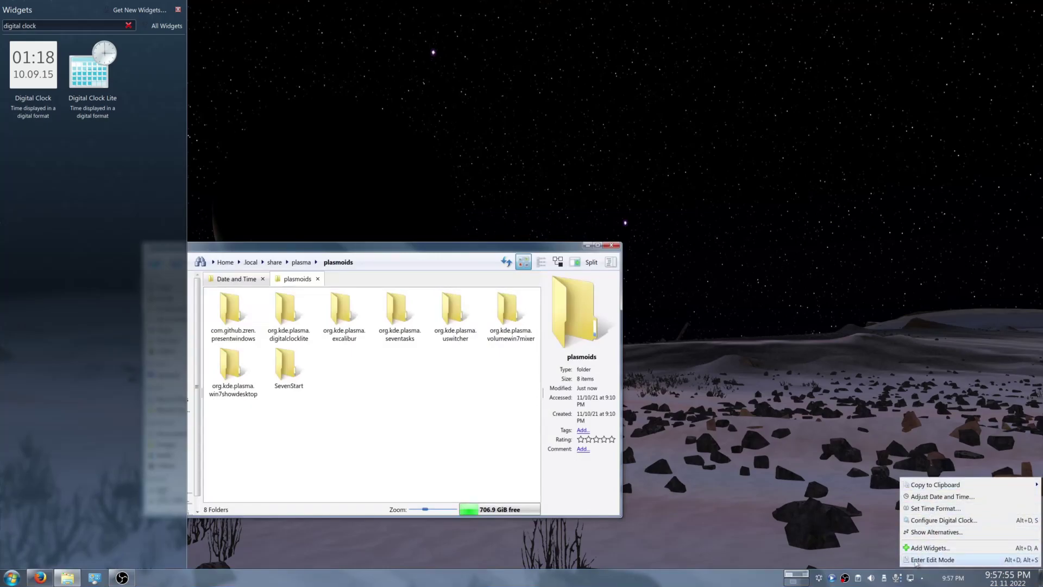
left_click(932, 559)
mouse_move(987, 578)
left_click(979, 527)
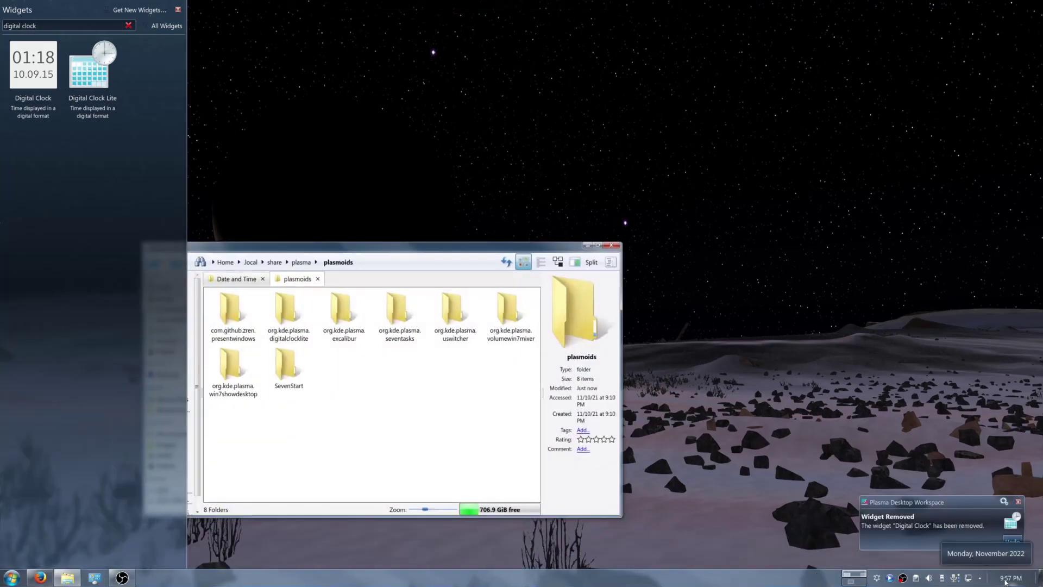
Open the Digital Clock Lite settings and set the clock's font style to Segoe UI.
right_click(1000, 578)
left_click(935, 520)
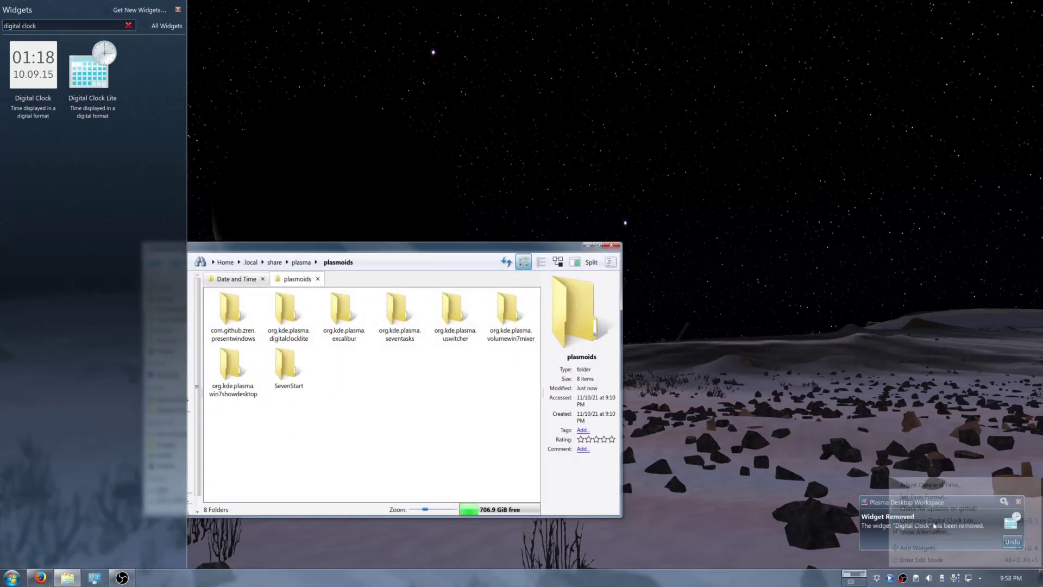
left_click_drag(771, 311, 486, 206)
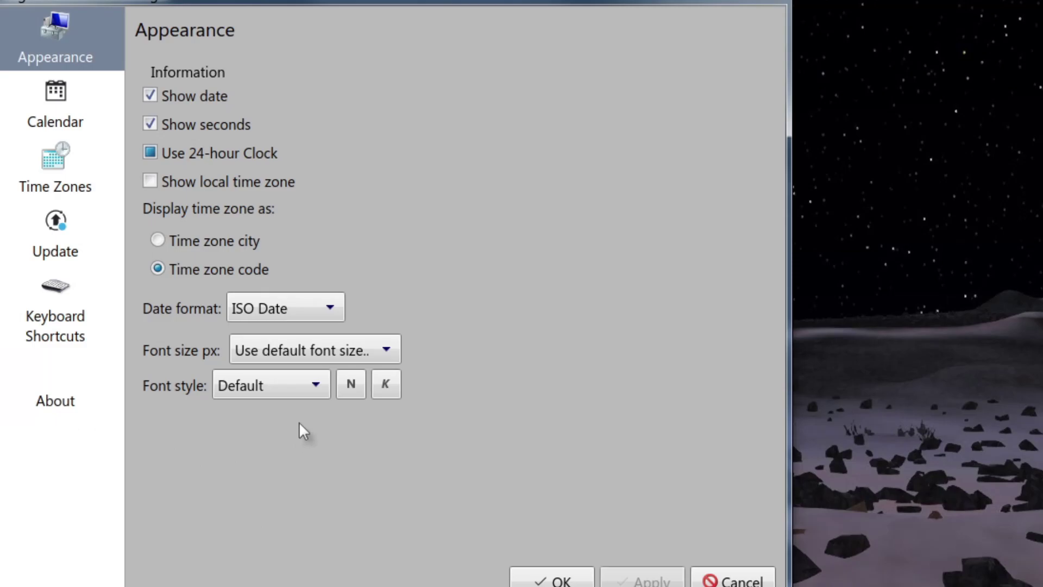
left_click(298, 388)
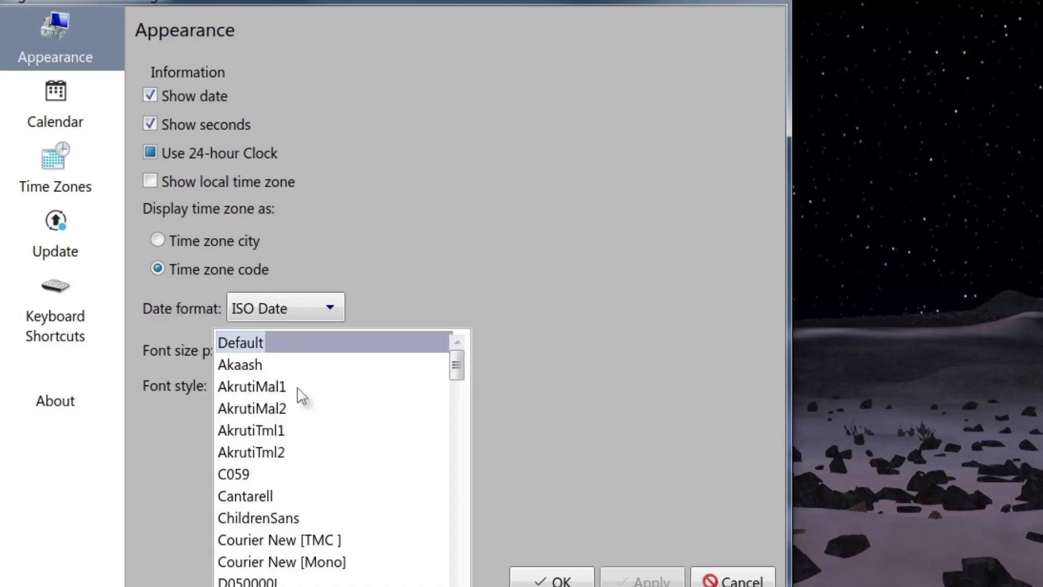
left_click_drag(461, 370, 464, 486)
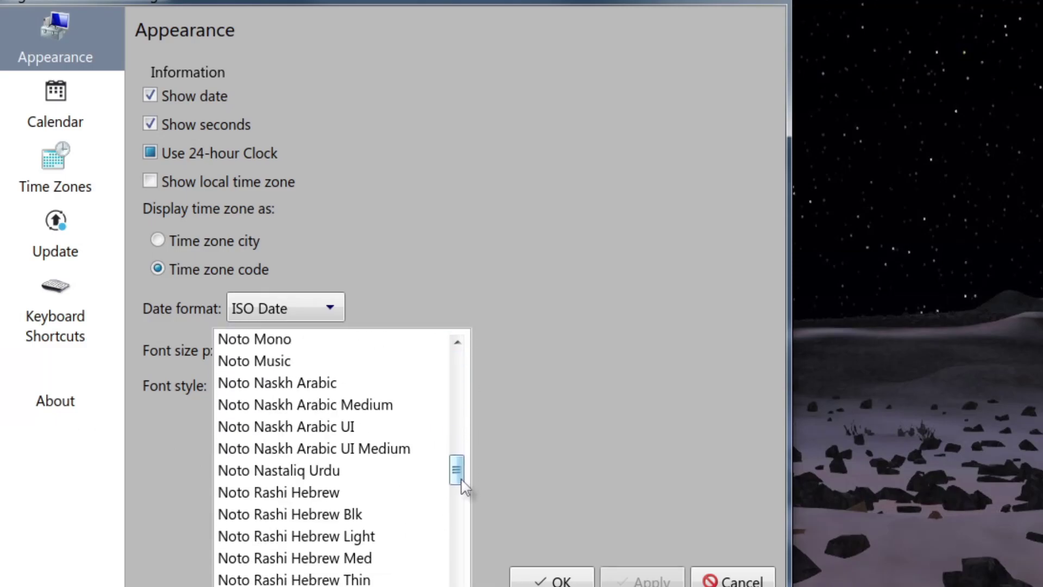
scroll(397, 481, "down", 20)
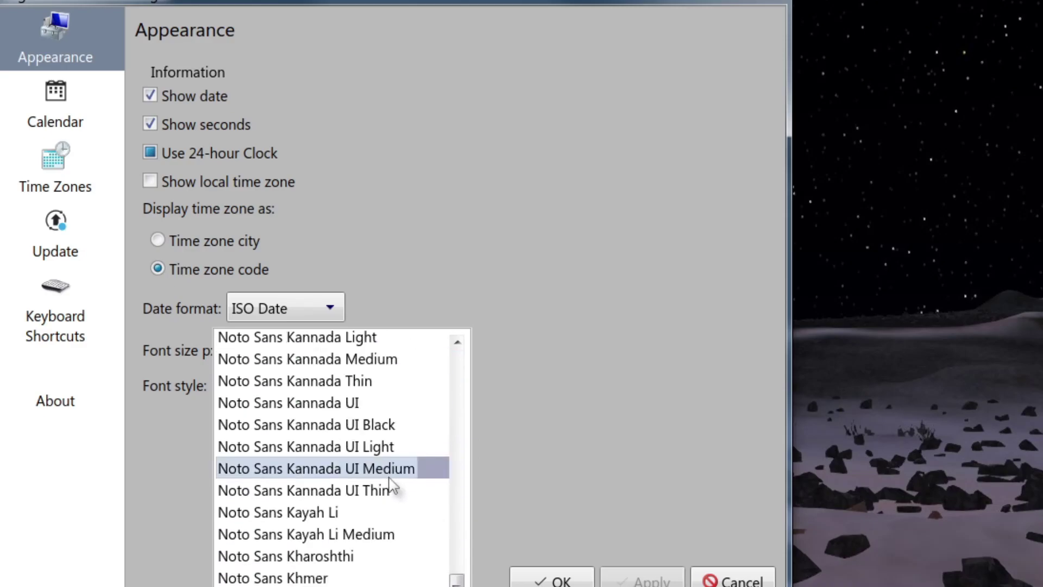
scroll(389, 489, "down", 20)
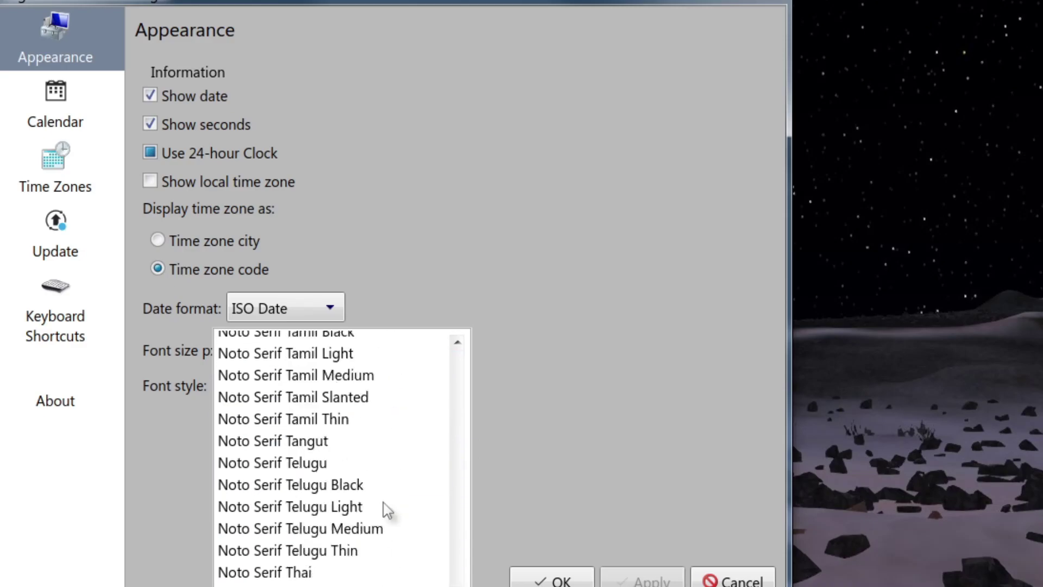
scroll(387, 510, "down", 20)
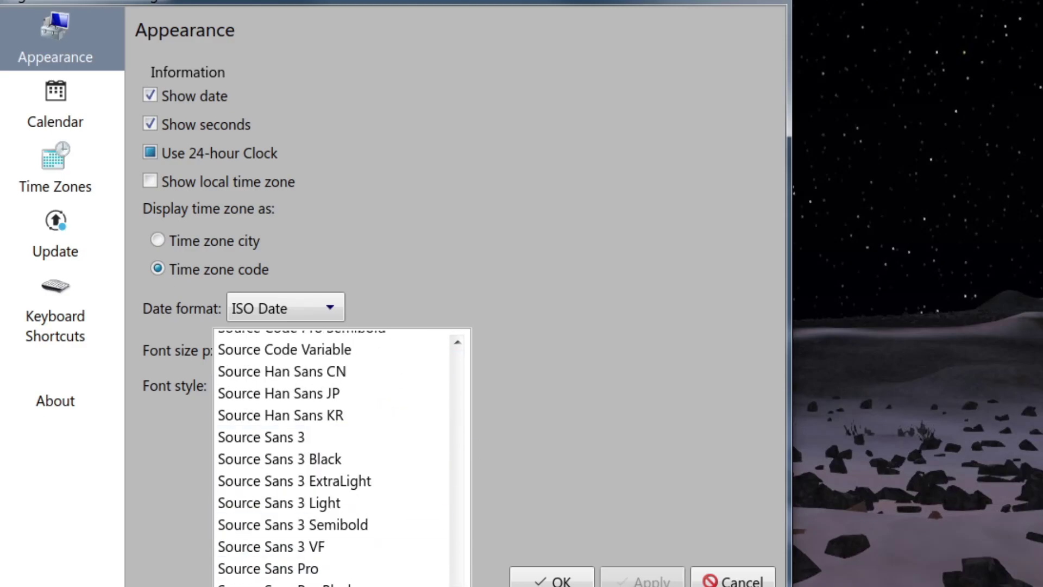
scroll(299, 466, "up", 15)
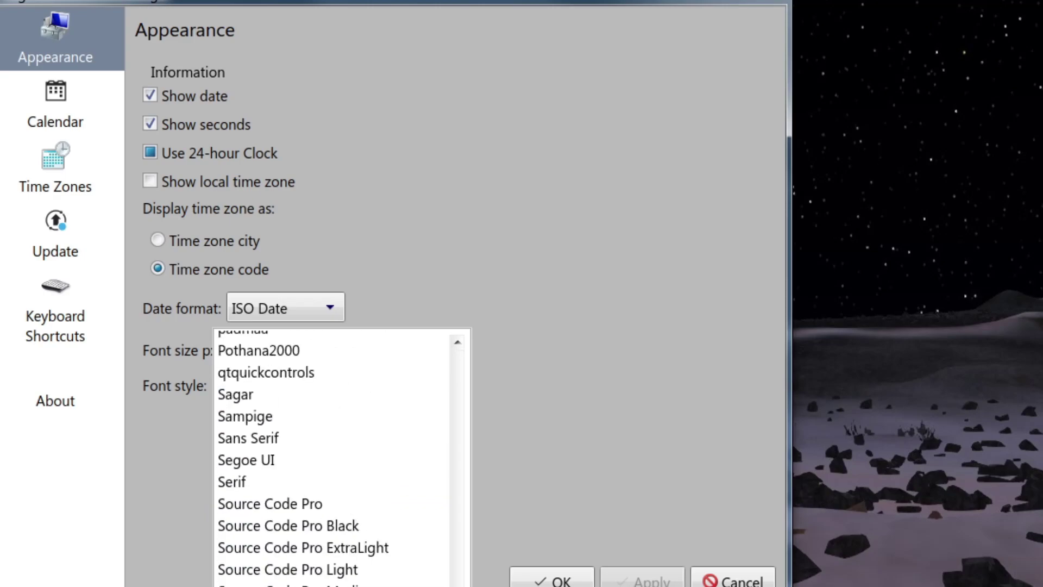
left_click(300, 460)
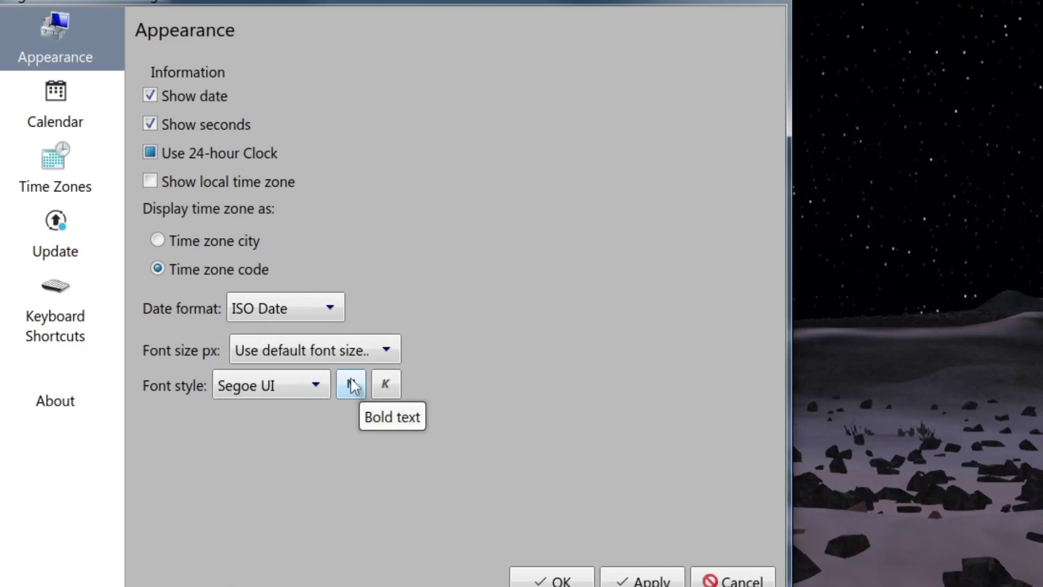
Set the Digital Clock Lite font size to 9 px, apply the settings and try out the panel clock.
left_click(347, 347)
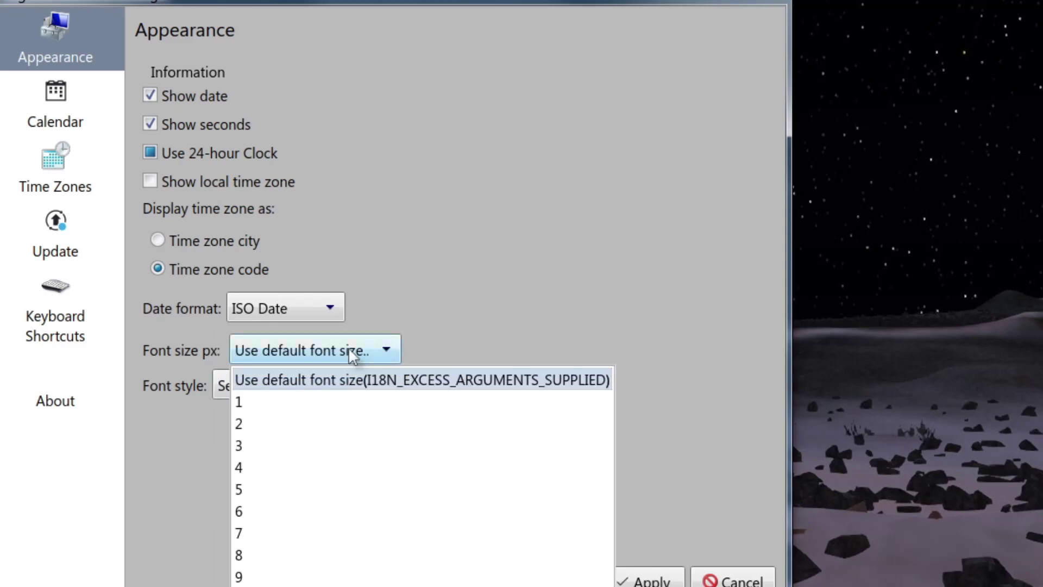
left_click(262, 578)
left_click(629, 579)
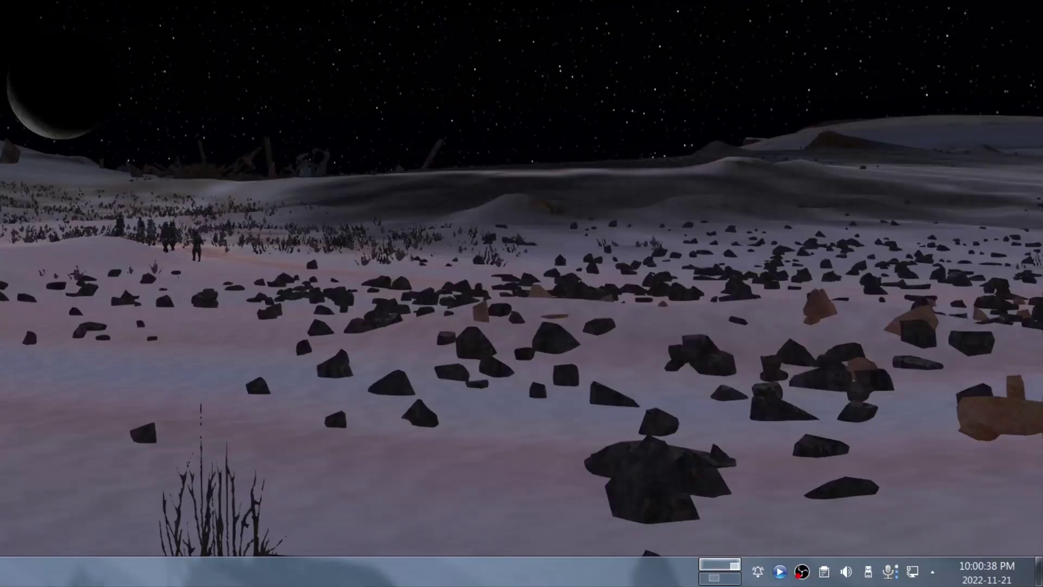
left_click(987, 572)
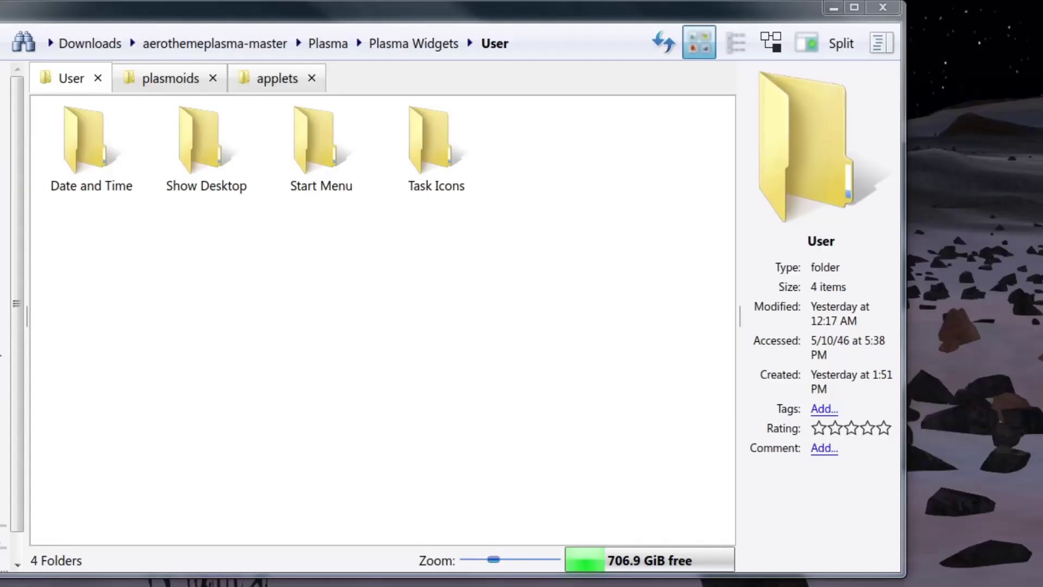
Copy the org.kde.plasma.seventasks folder from Task Icons into plasmoids, writing into the existing folder and overwriting all of its files.
left_click(445, 166)
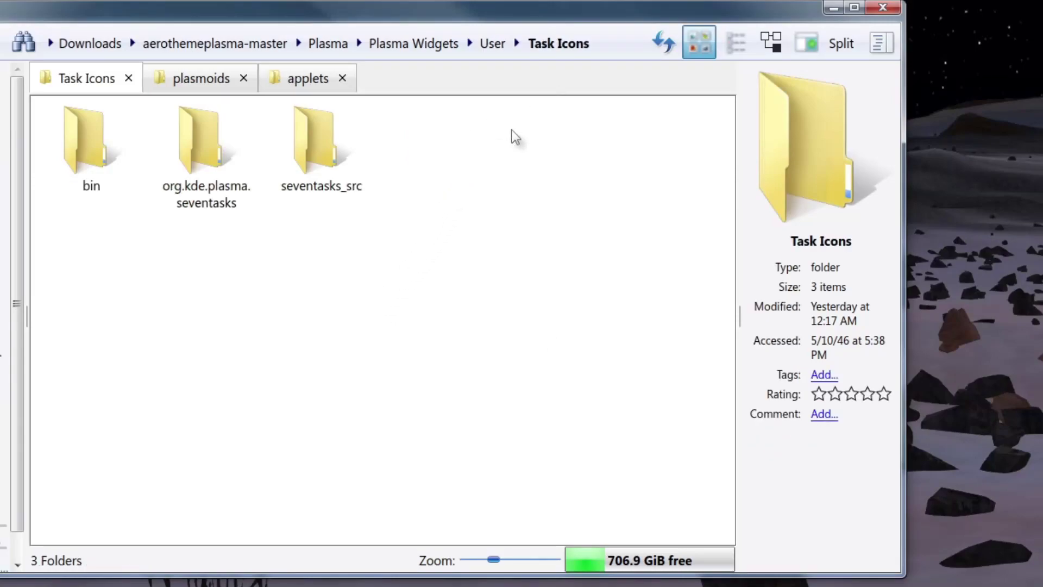
left_click(219, 156)
key("ctrl+x")
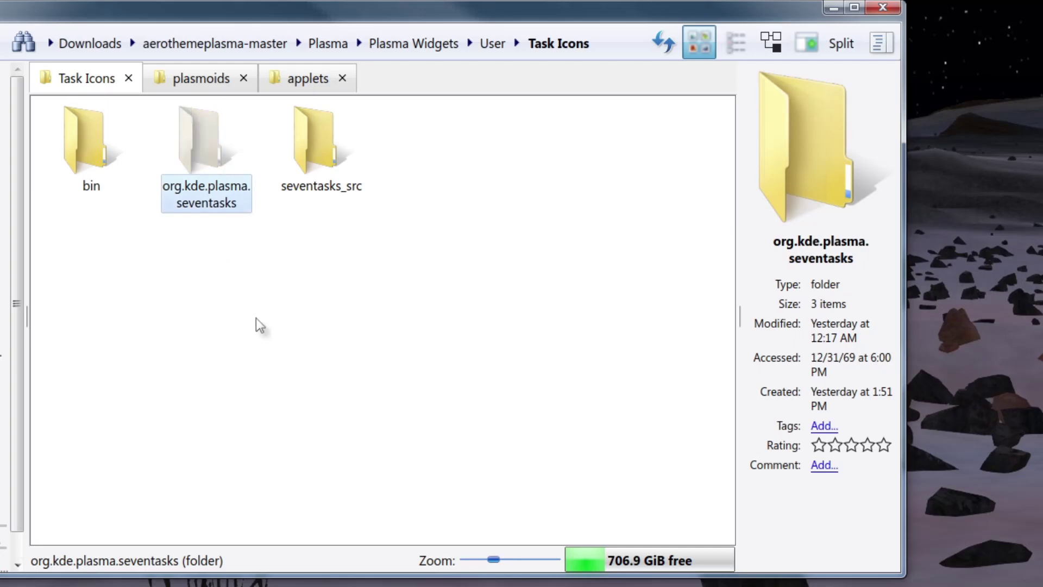
left_click(193, 76)
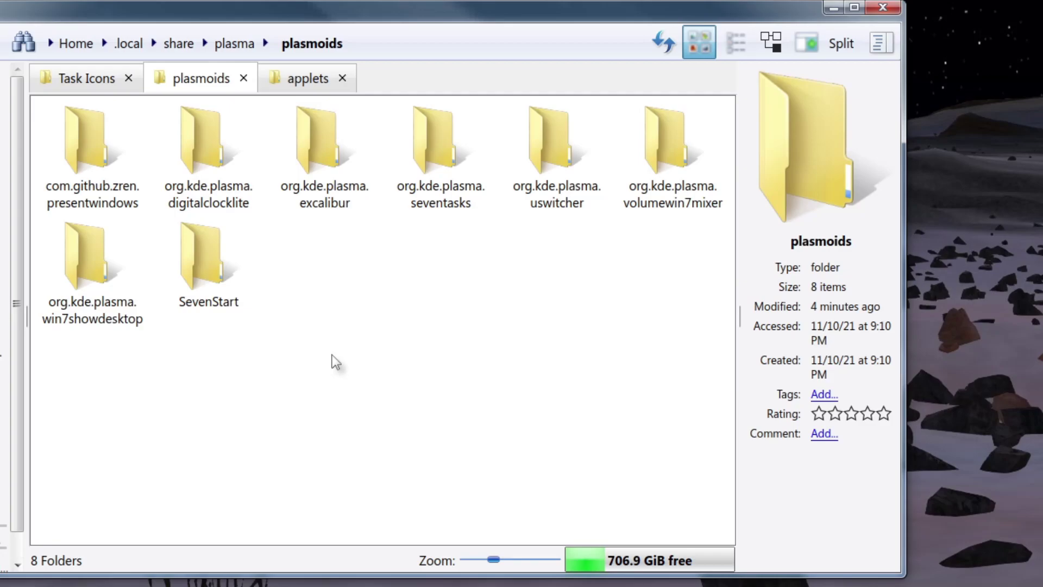
key("ctrl+v")
left_click(383, 440)
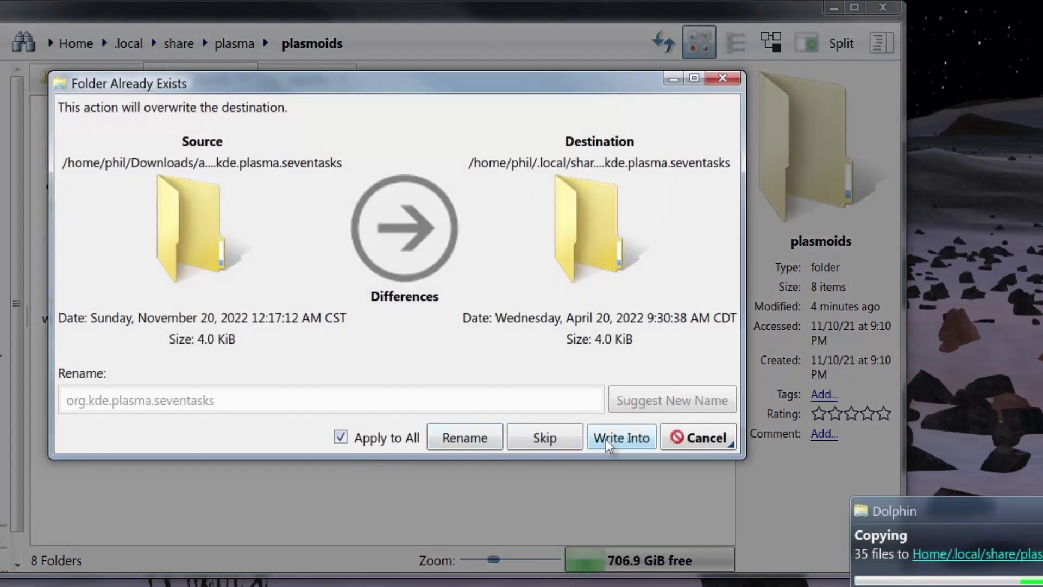
left_click(605, 438)
left_click(371, 448)
left_click(604, 449)
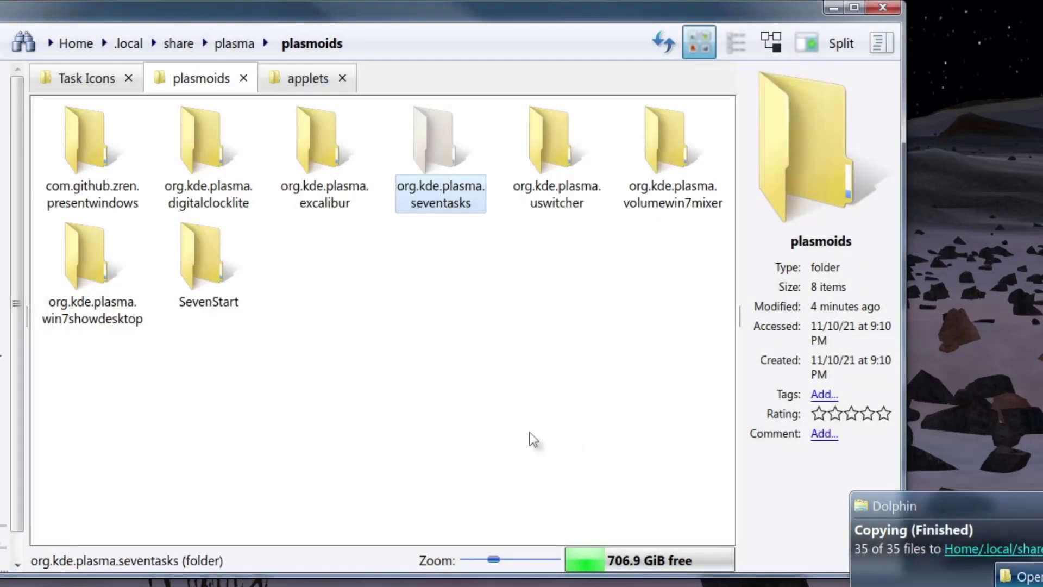
left_click(475, 413)
Copy plasma_applet_seventasks.so from the Task Icons bin folder to /usr/lib/qt/plugins/plasma/applets/, overwrite the existing file and close the file manager.
left_click(71, 81)
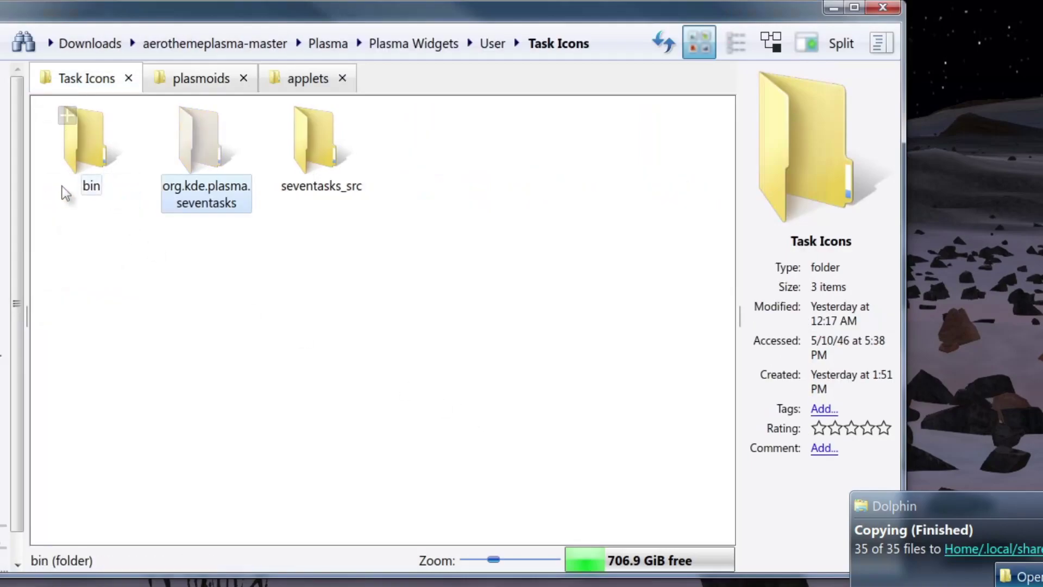
left_click(100, 163)
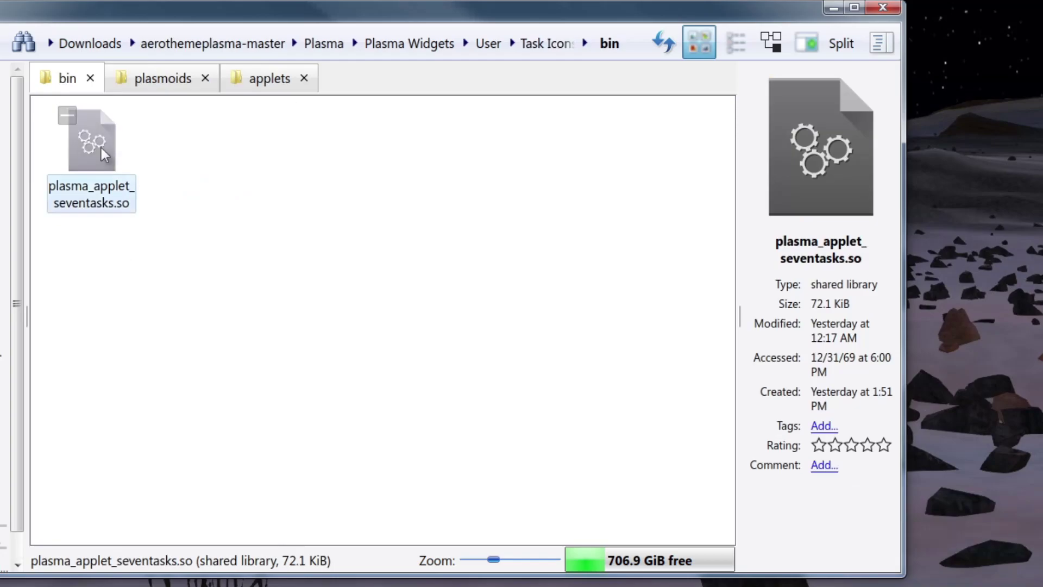
left_click(268, 90)
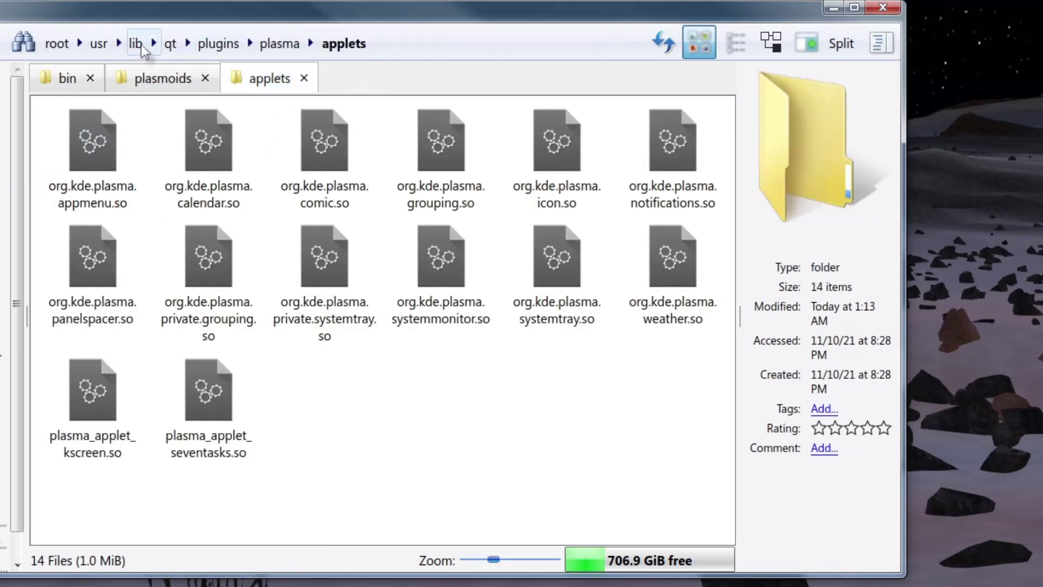
left_click(396, 39)
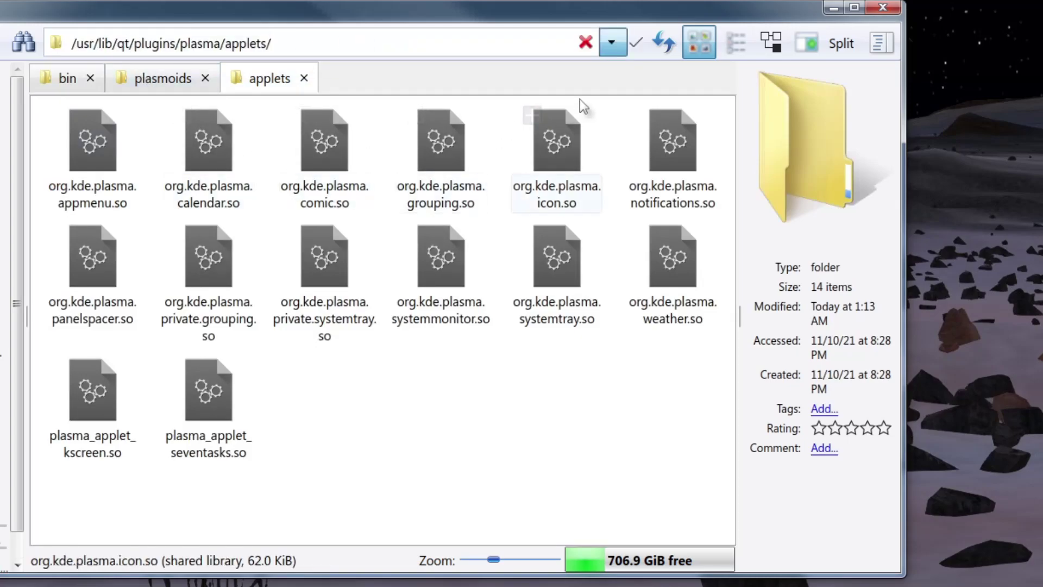
left_click(636, 43)
key("ctrl+v")
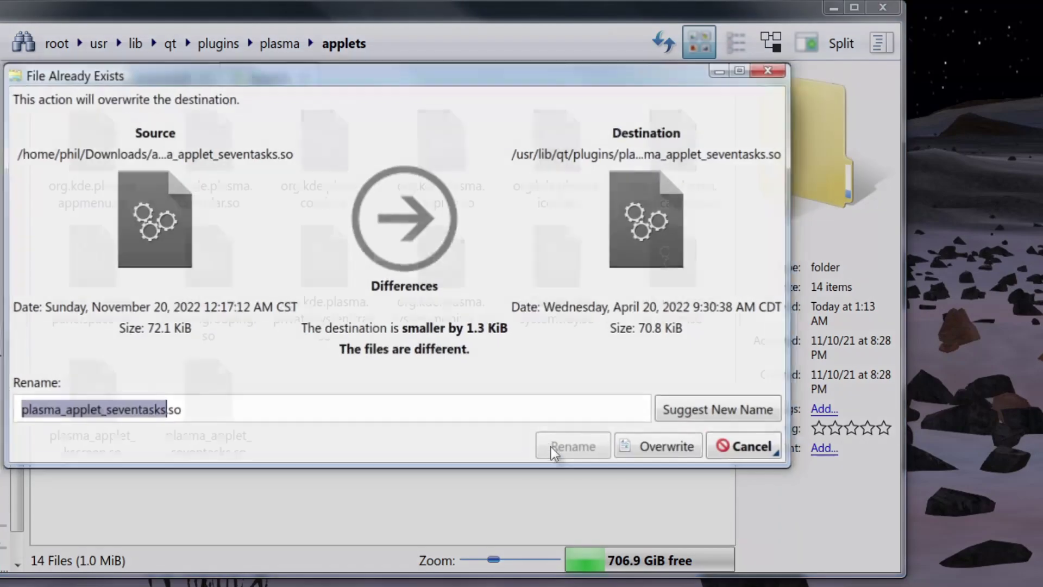
left_click(644, 447)
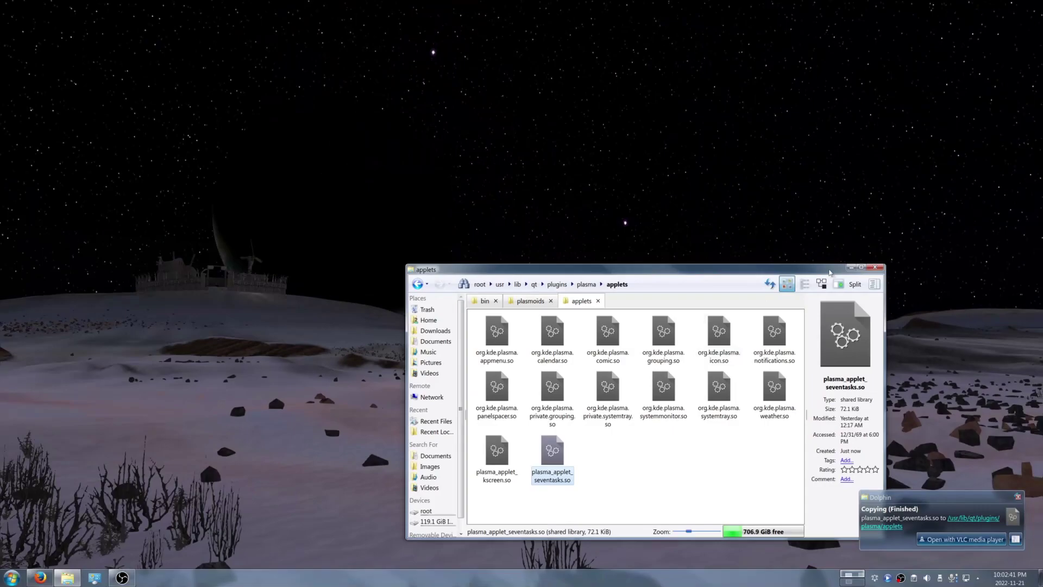
left_click(875, 266)
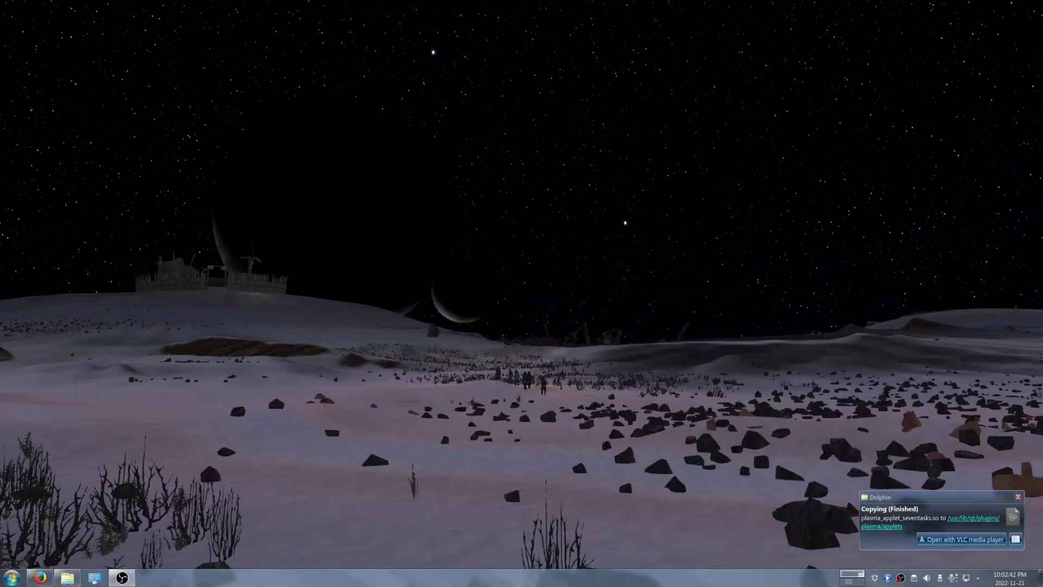
Add the SevenTasks widget to the panel beside the start menu.
right_click(431, 573)
left_click(436, 560)
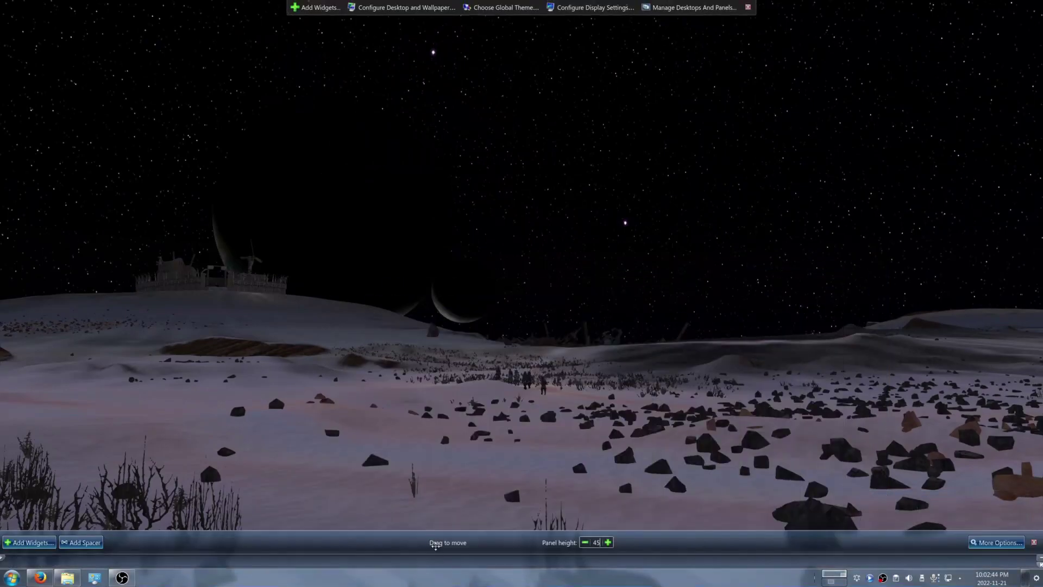
left_click(29, 543)
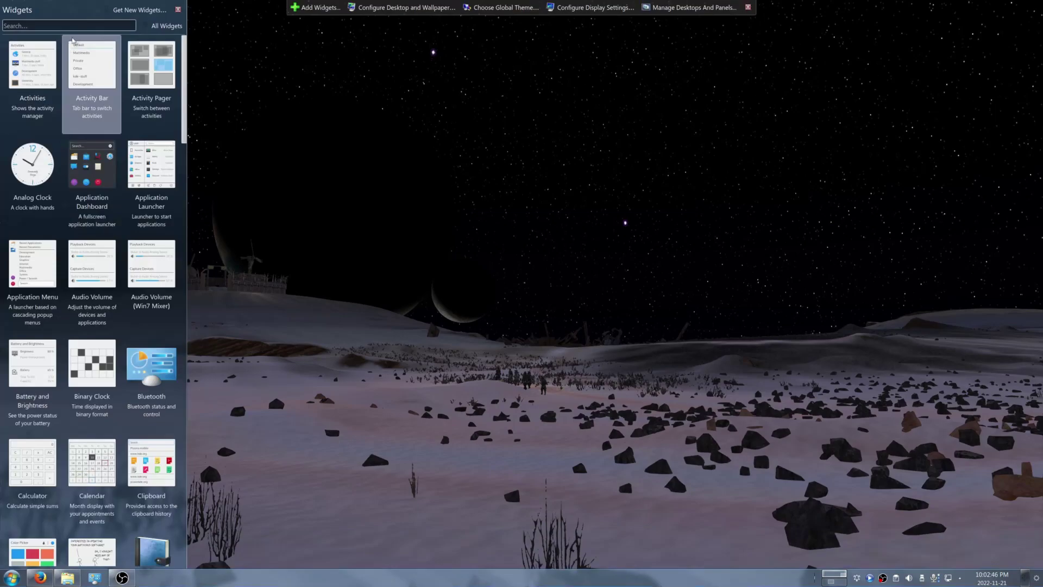
type("show desktop")
left_click_drag(100, 63, 38, 579)
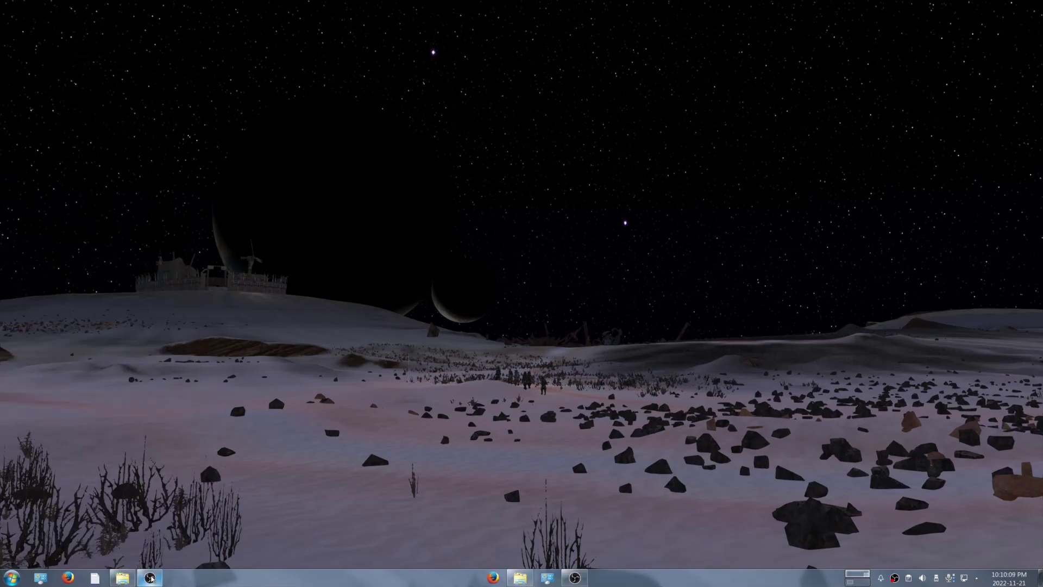
Remove the Icons-only Task Manager widget from the panel and leave the panel's edit mode.
right_click(201, 585)
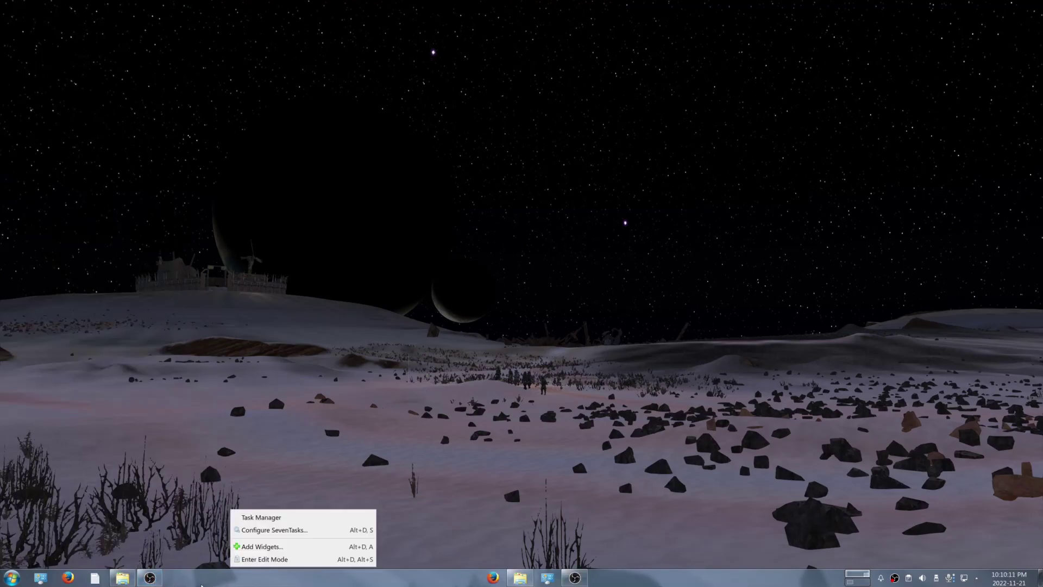
left_click(255, 559)
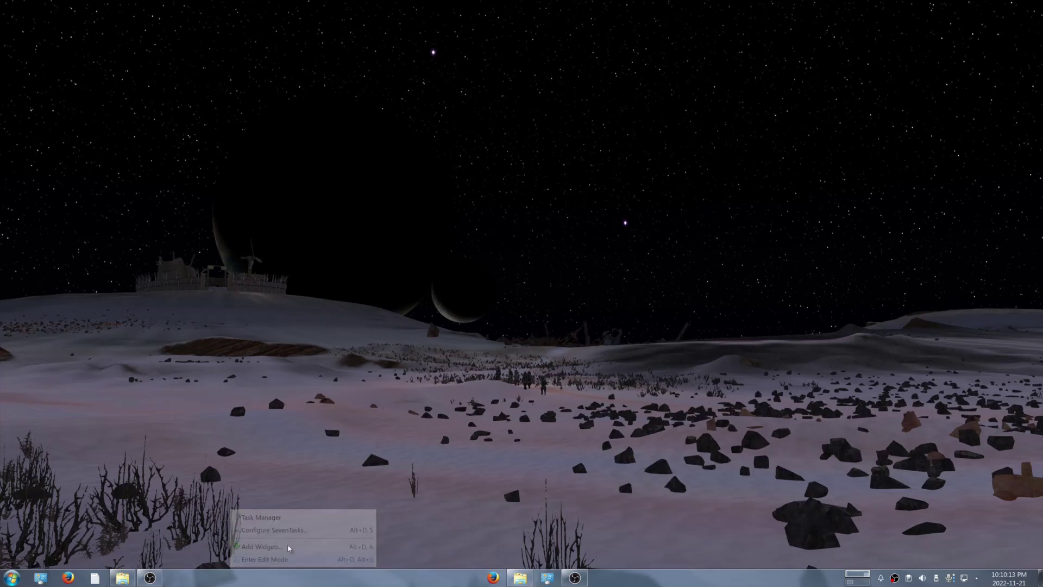
mouse_move(613, 584)
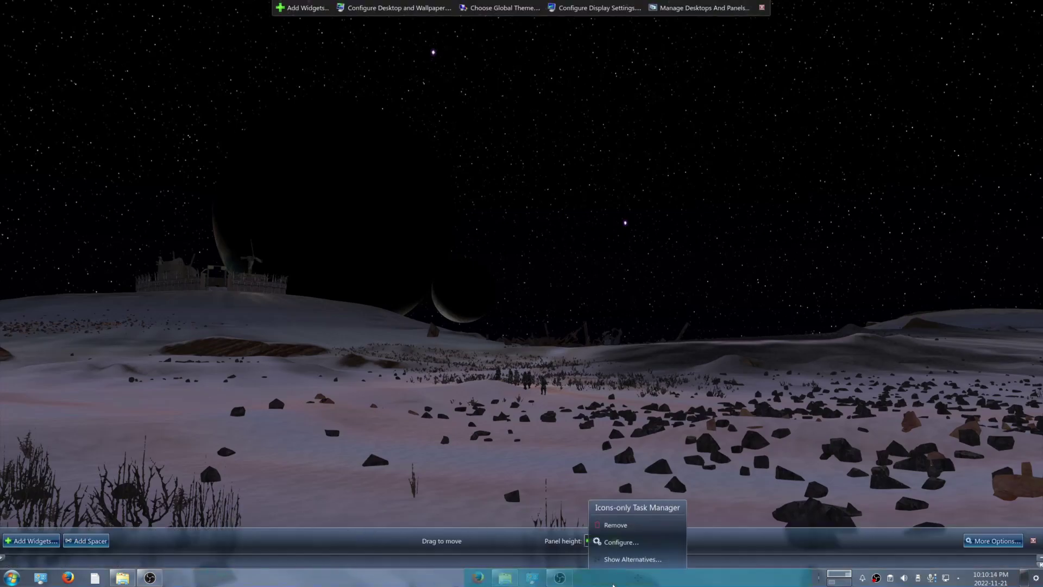
left_click(631, 526)
key("Escape")
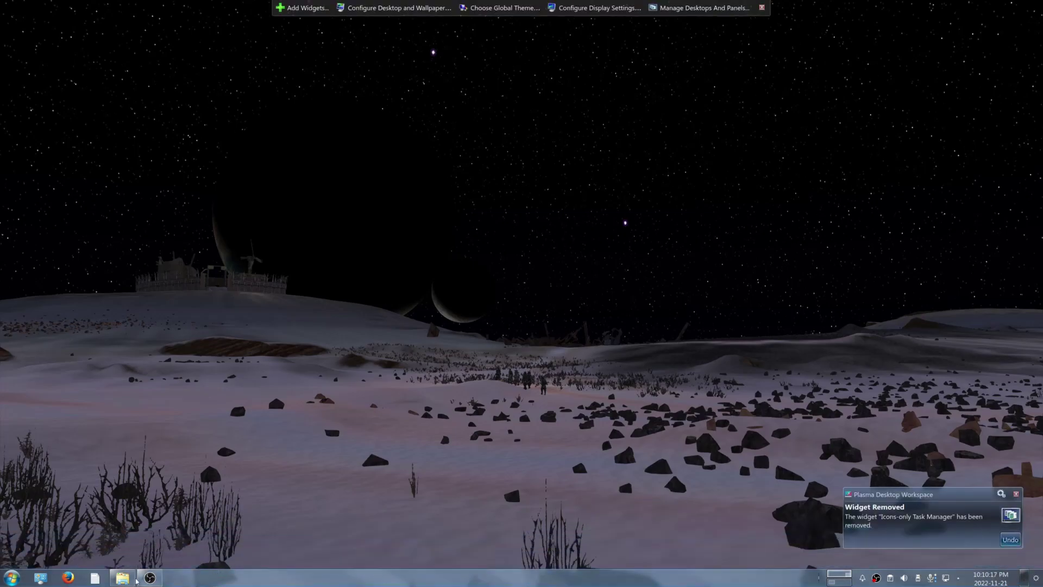
Try out the SevenTasks file manager entry's context menu, preview and new-window action, and open the SevenTasks settings.
right_click(123, 578)
key("Escape")
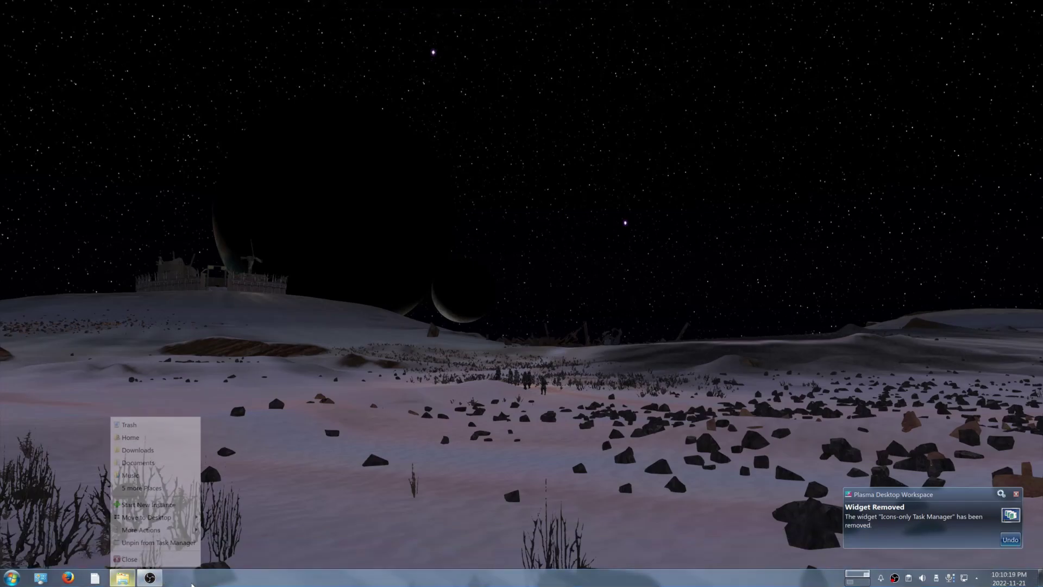
mouse_move(130, 576)
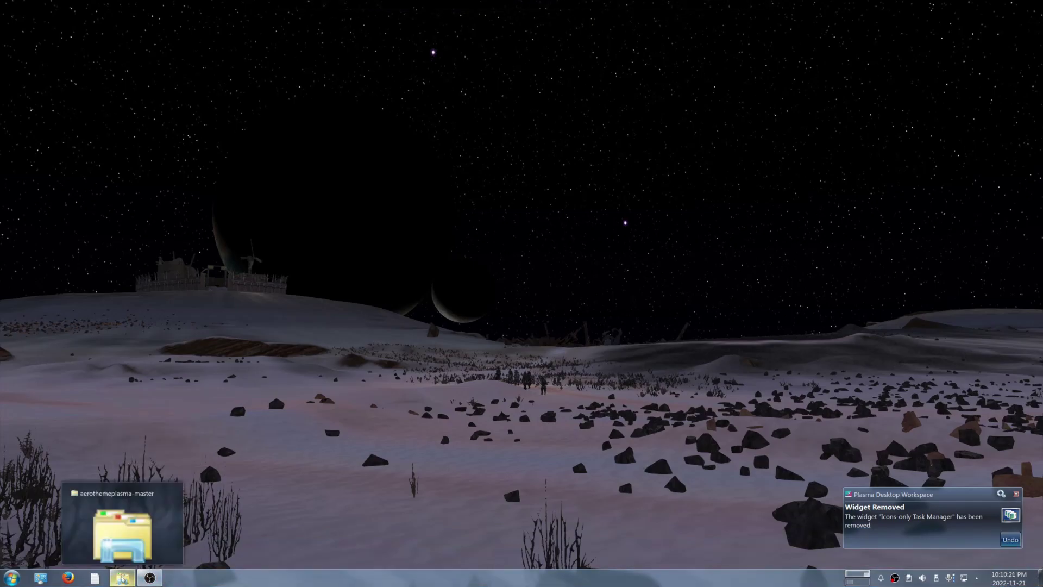
left_click(124, 580)
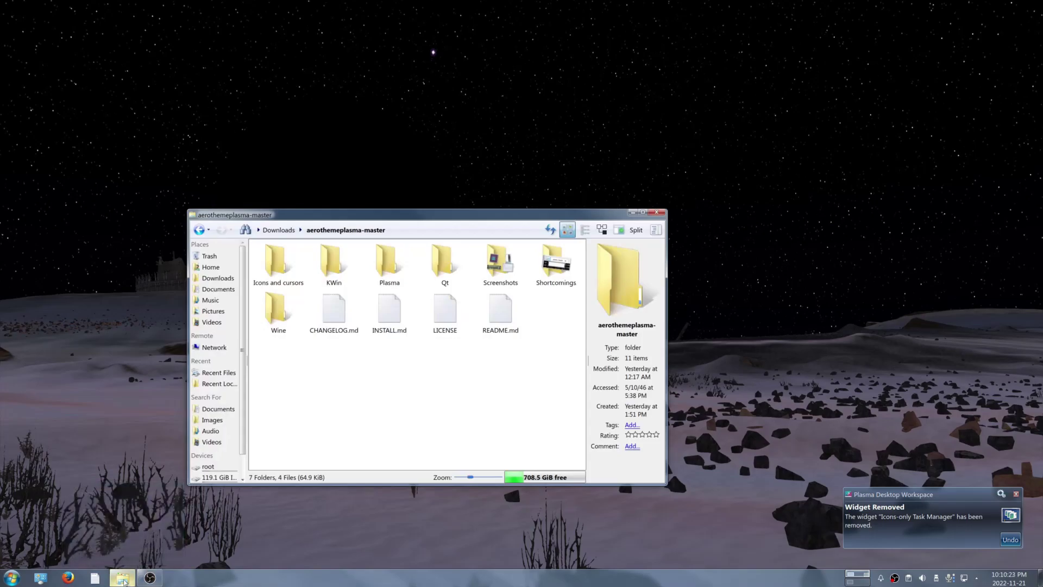
middle_click(123, 578)
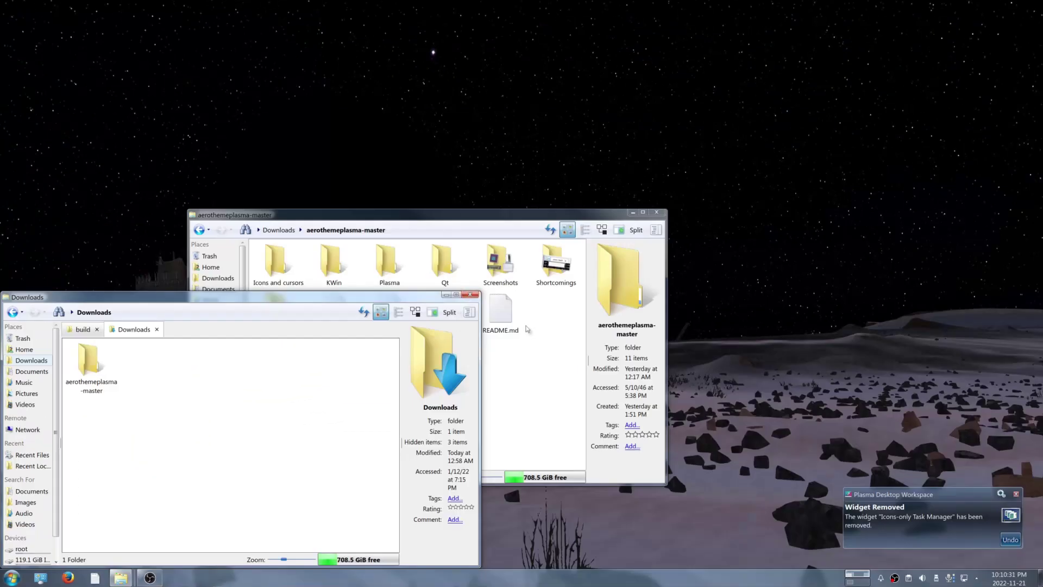
key("alt+F4")
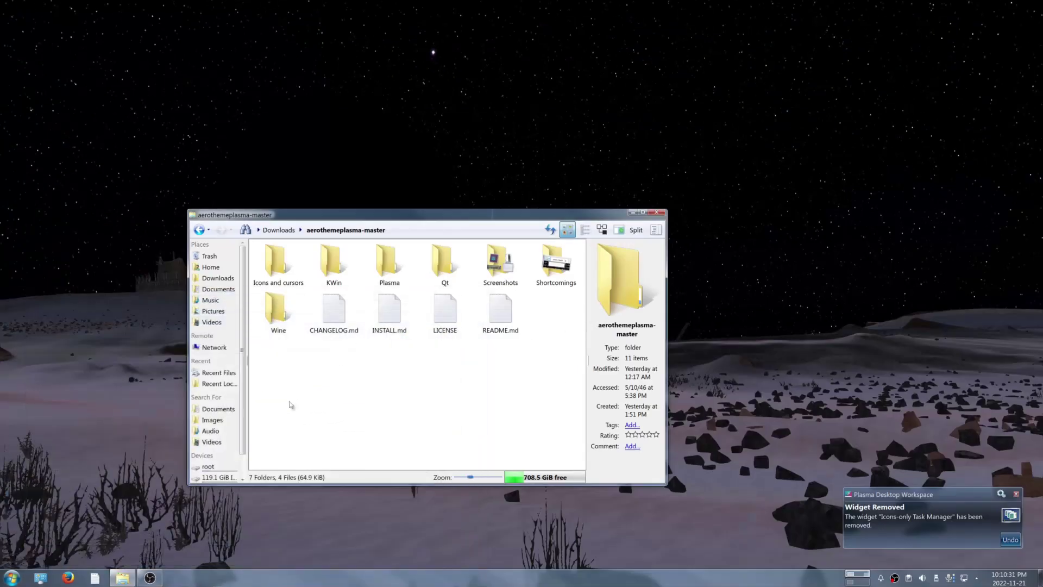
right_click(182, 575)
left_click(228, 530)
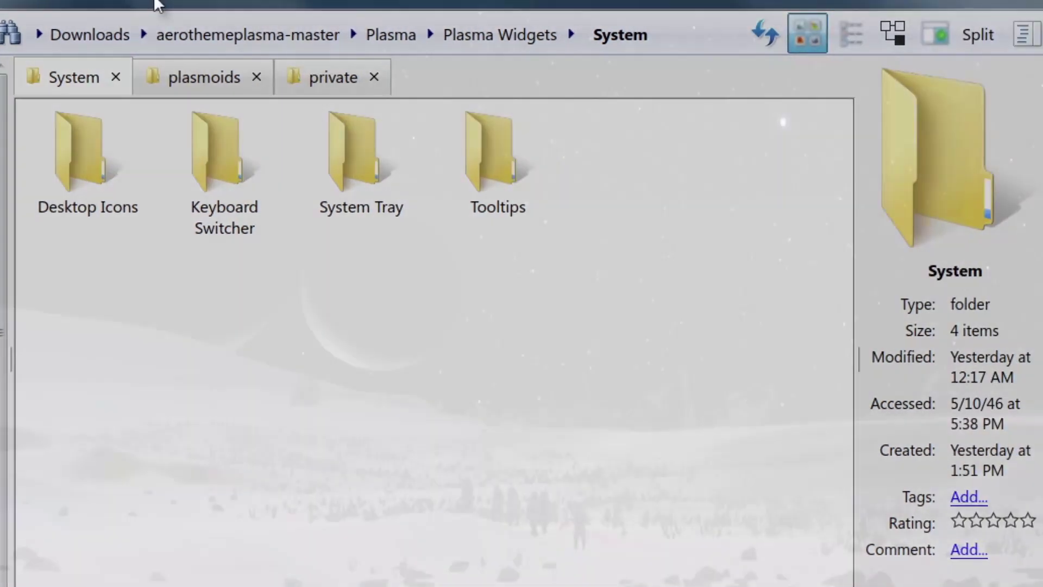
Open the Tooltips folder under System, and copy the folder path /usr/lib/qt/qml/org/kde/plasma/core/private/ from the private tab.
left_click(602, 35)
left_click(76, 157)
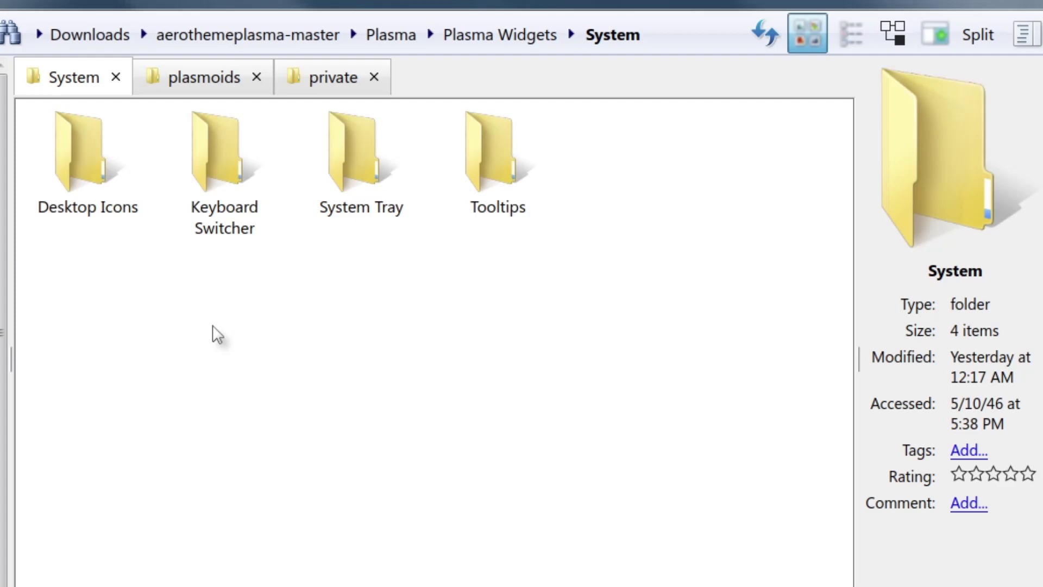
left_click(504, 187)
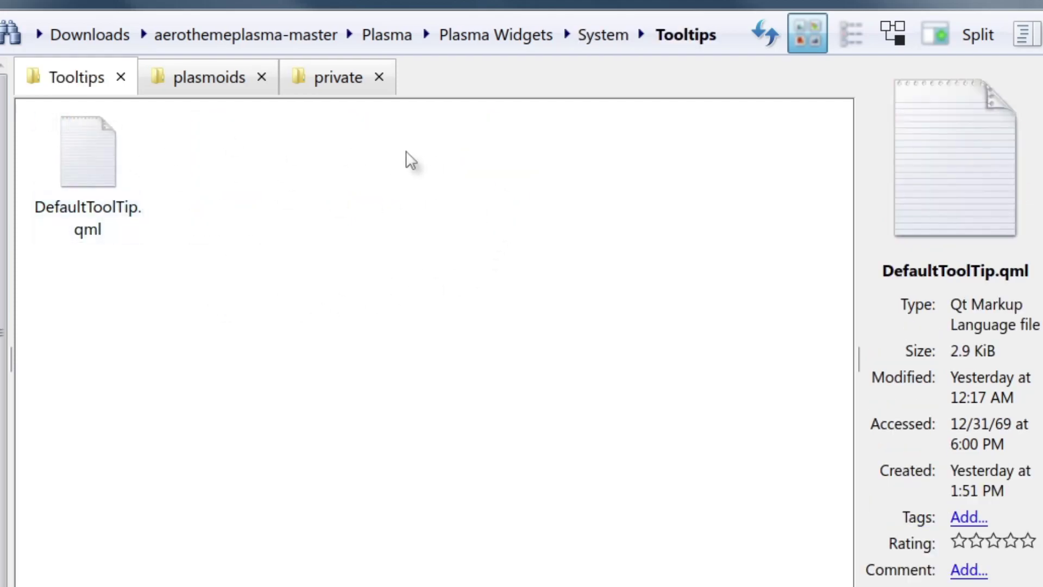
left_click(342, 81)
left_click(632, 37)
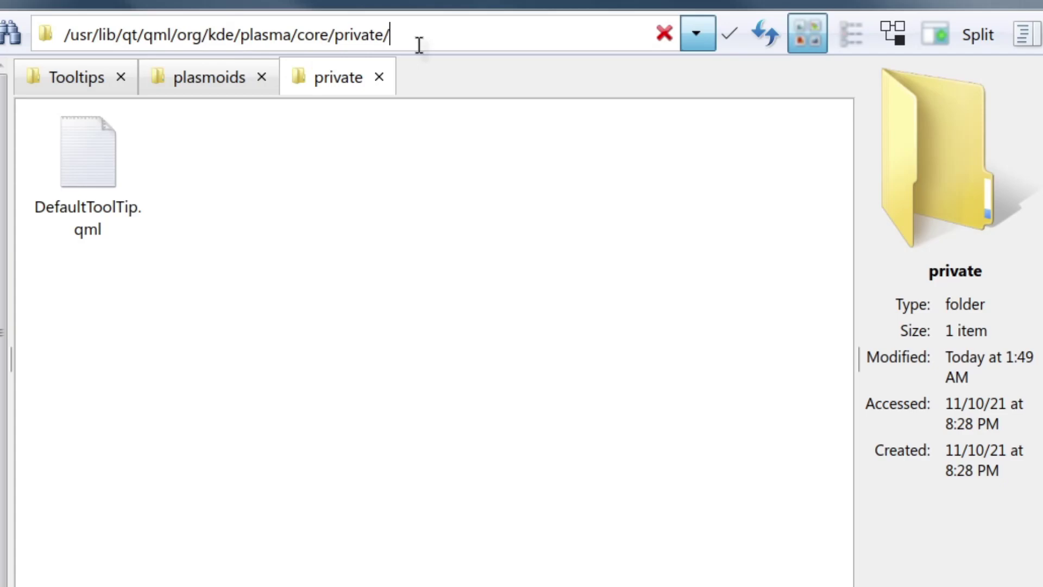
key("ctrl+a")
key("ctrl+c")
left_click(729, 34)
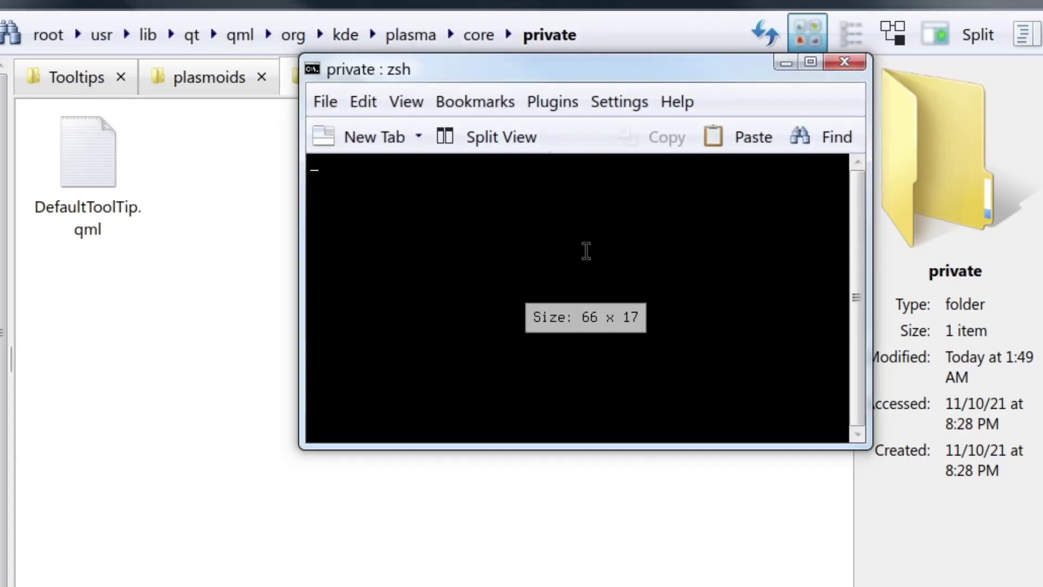
Try to give the user account ownership of /usr/lib/qt/qml/org/kde/plasma/core/private/ by running chown without sudo in a terminal.
type("c")
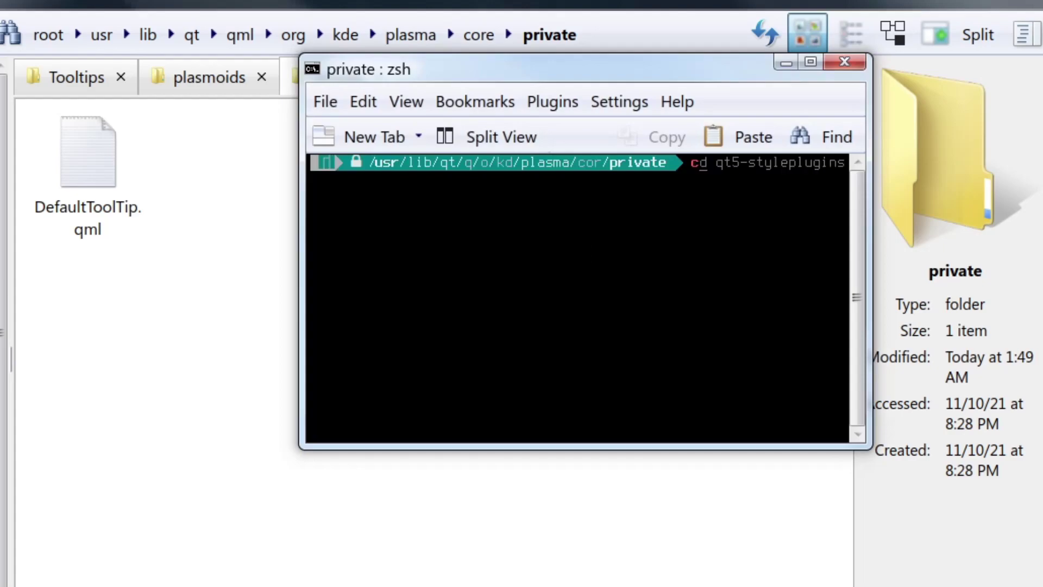
type("hown_phil")
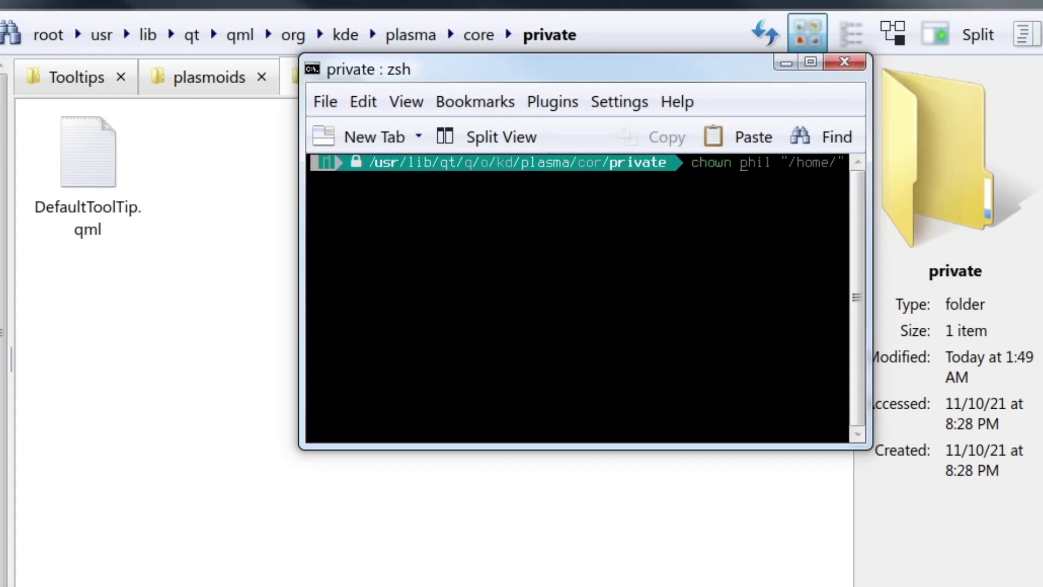
type(" \"")
key("ctrl+shift+v")
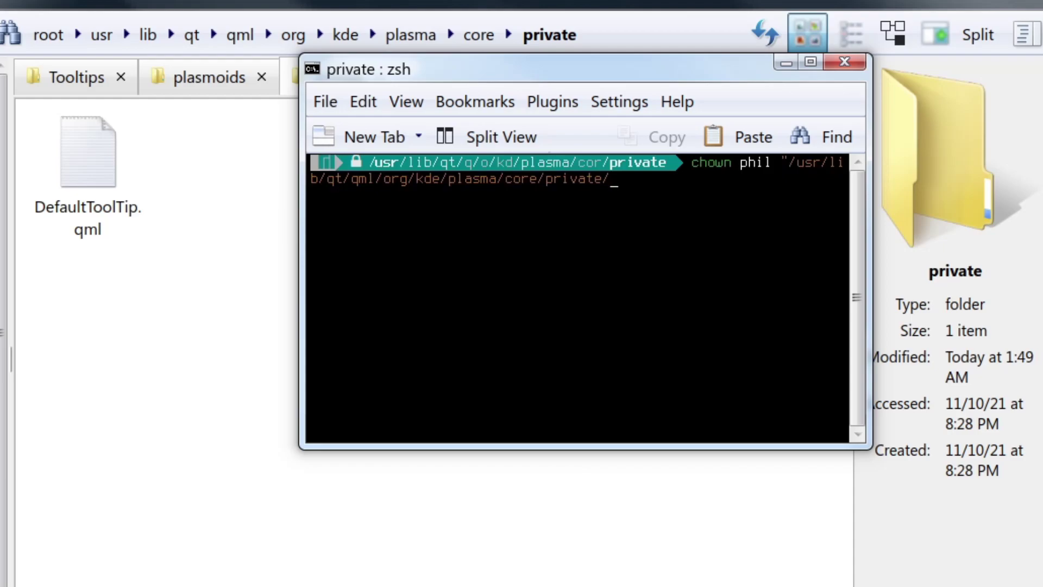
type("\"")
key("Return")
Give the user account ownership of /usr/lib/qt/qml/org/kde/plasma/core/private/ with sudo chown, enter the account password and close the terminal.
key("Up")
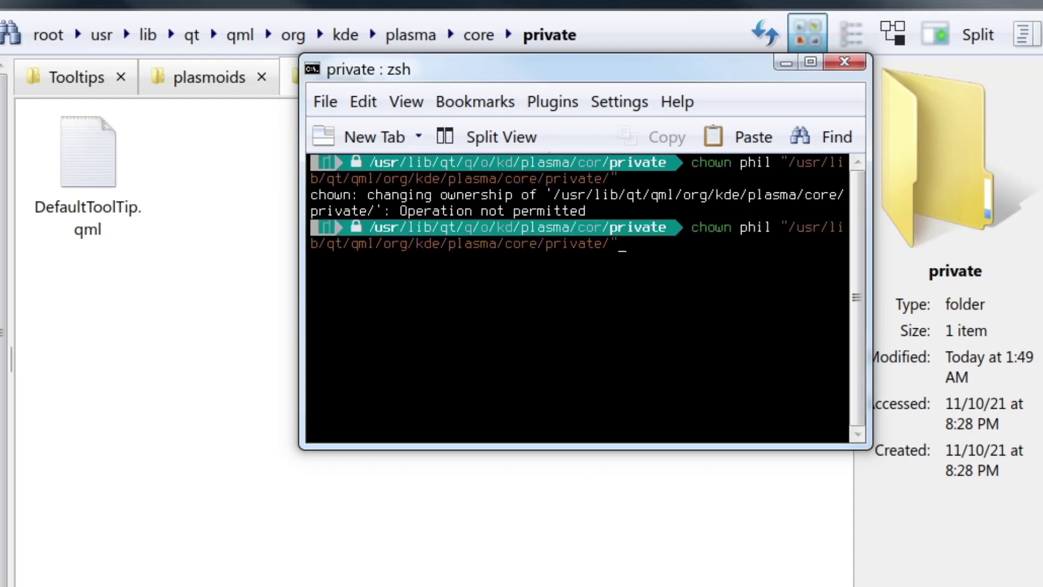
key("Home")
type("sudo")
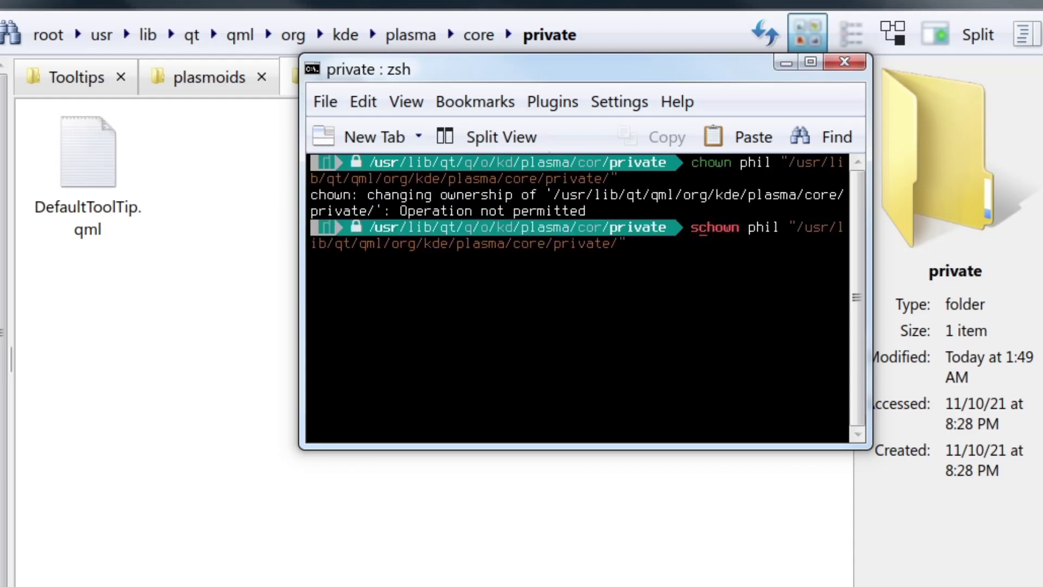
key("Return")
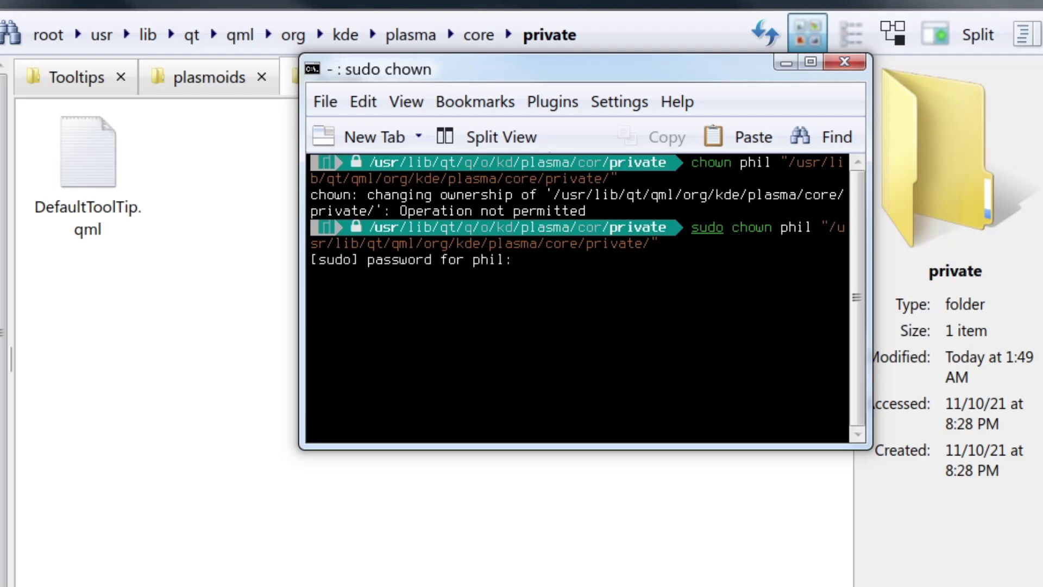
key("Return")
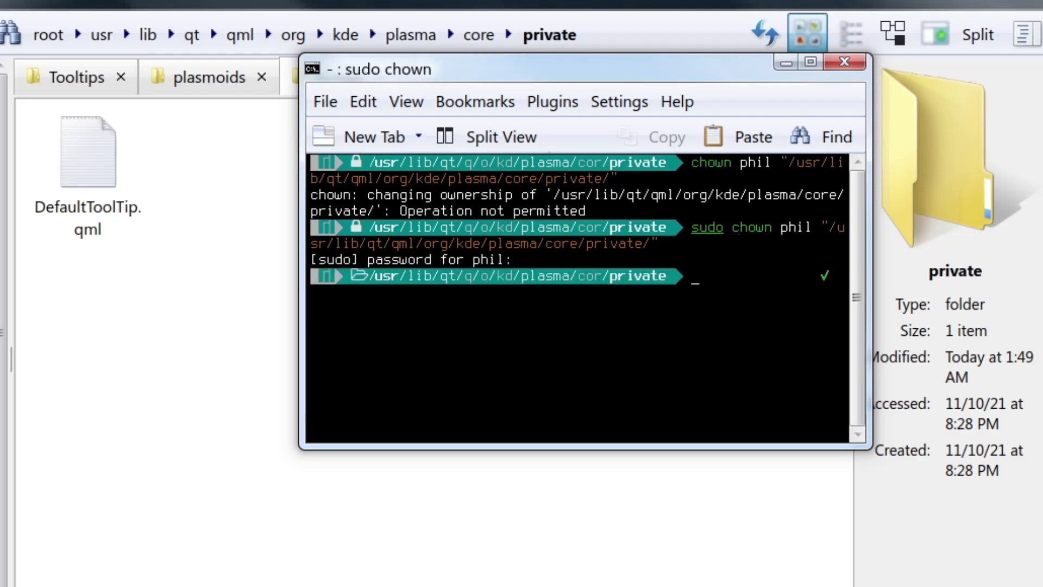
left_click(844, 62)
Copy DefaultToolTip.qml from the Tooltips folder into the private folder and close the private folder's tab.
left_click(25, 84)
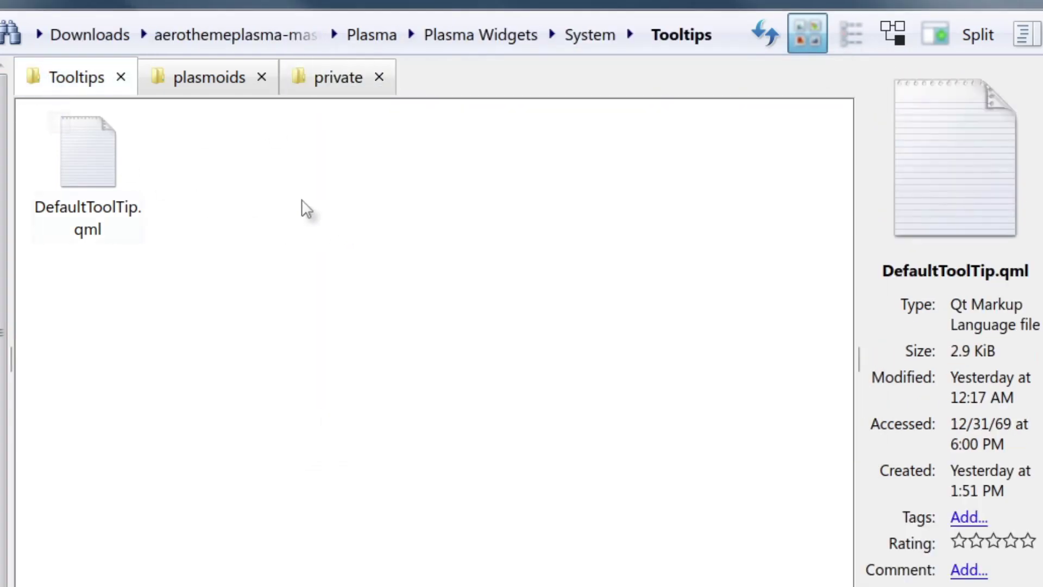
left_click_drag(88, 170, 112, 181)
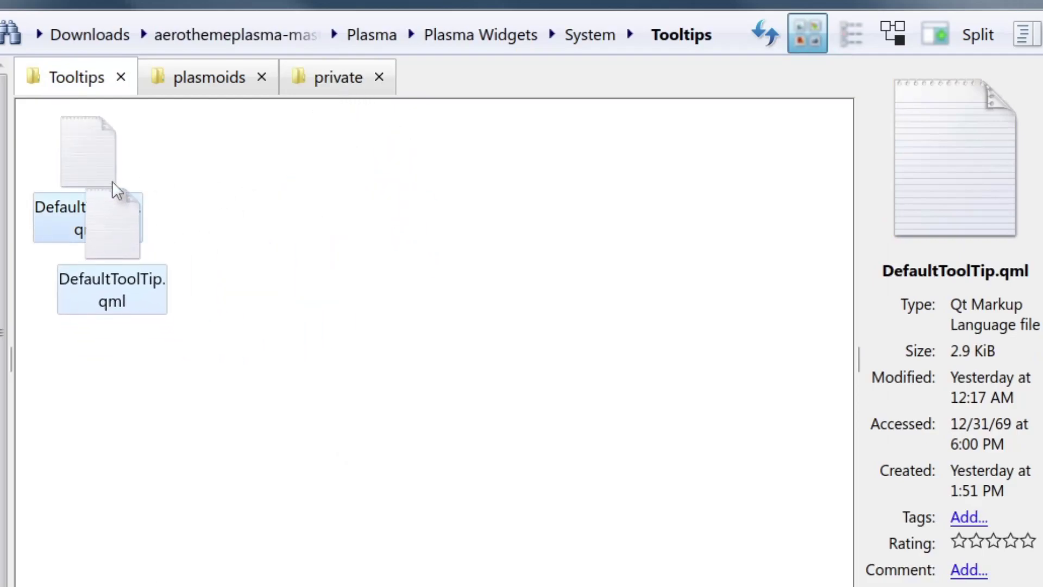
left_click(319, 82)
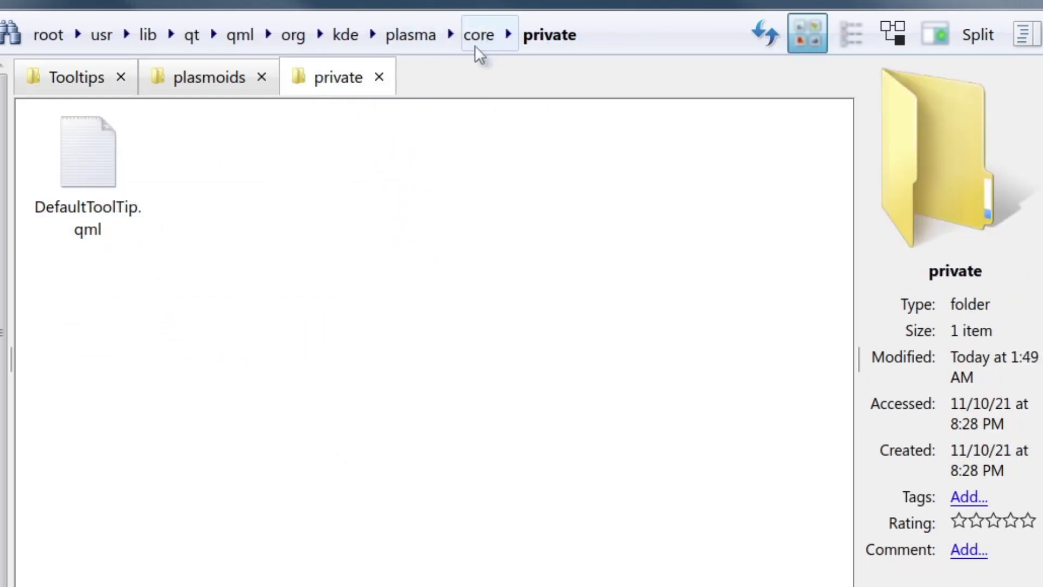
middle_click(321, 76)
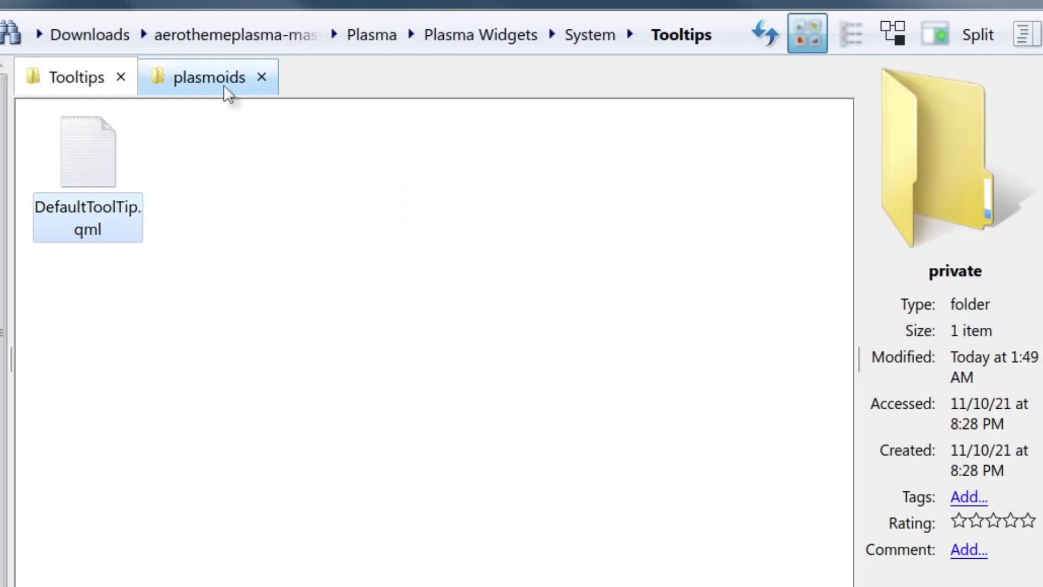
Examine the contents of the Desktop Icons, Keyboard Switcher and System Tray folders inside System.
left_click(598, 35)
left_click(79, 160)
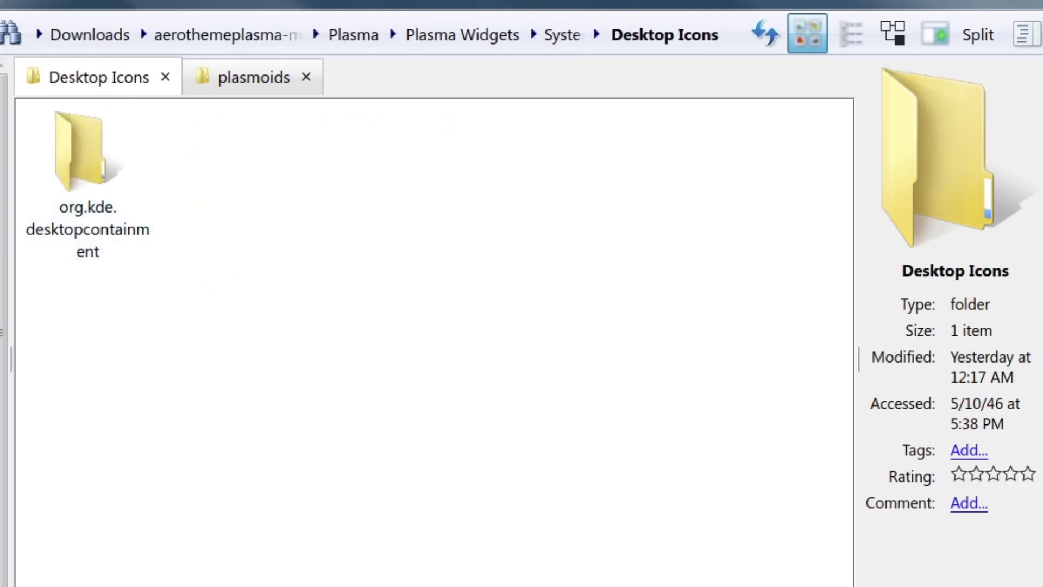
key("alt+Left")
left_click(231, 177)
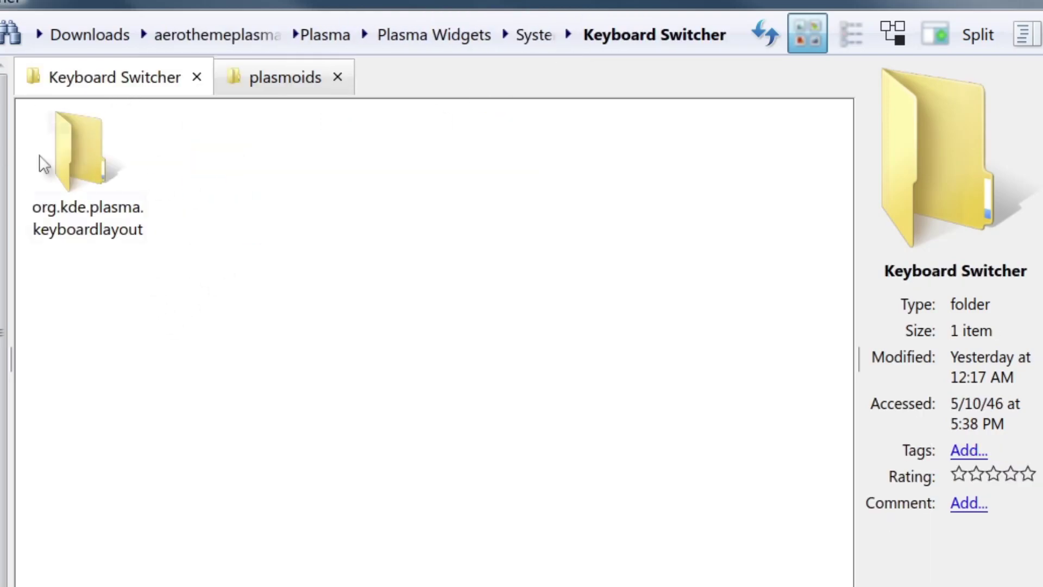
key("alt+Left")
left_click(353, 153)
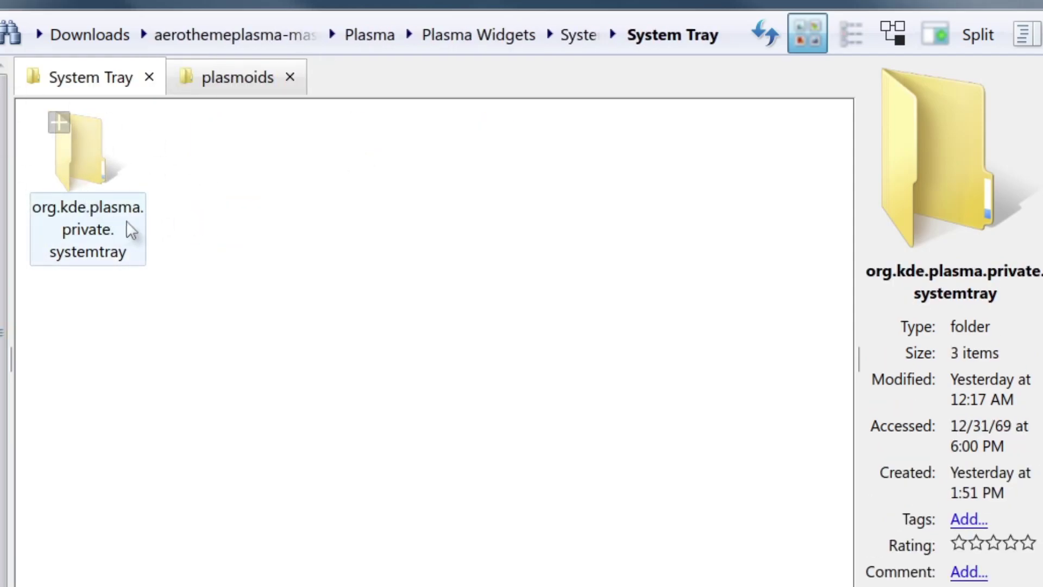
key("alt+Left")
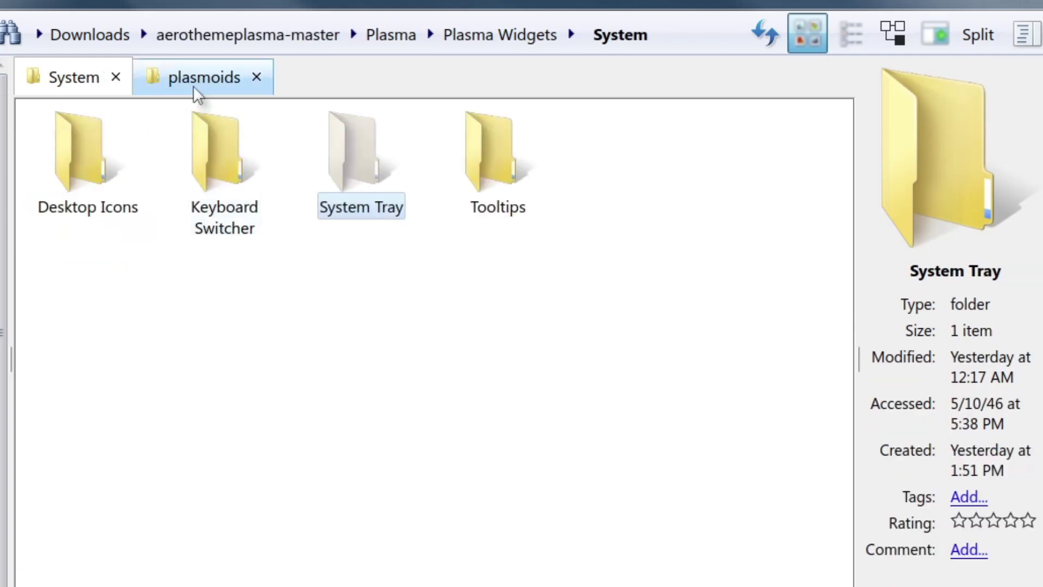
Give the user account ownership of /usr/share/plasma/plasmoids/ with sudo chown in a terminal, enter the account password and close the terminal.
left_click(195, 87)
left_click(358, 32)
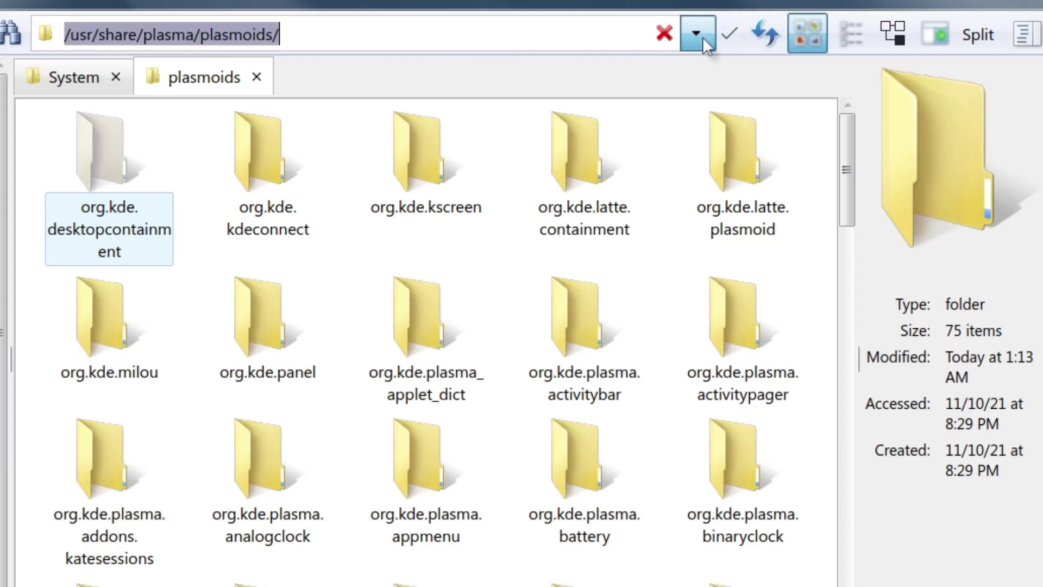
left_click(510, 156)
key("shift+F4")
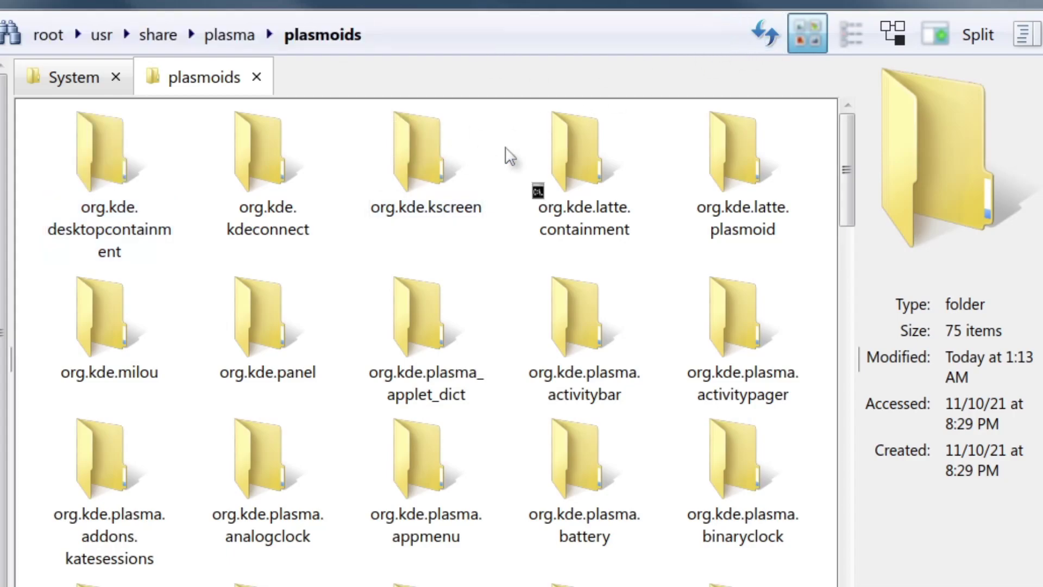
type("sudo chown phil \"/usr/lib/qt/qml/org/kde/plasma/core/private/\"")
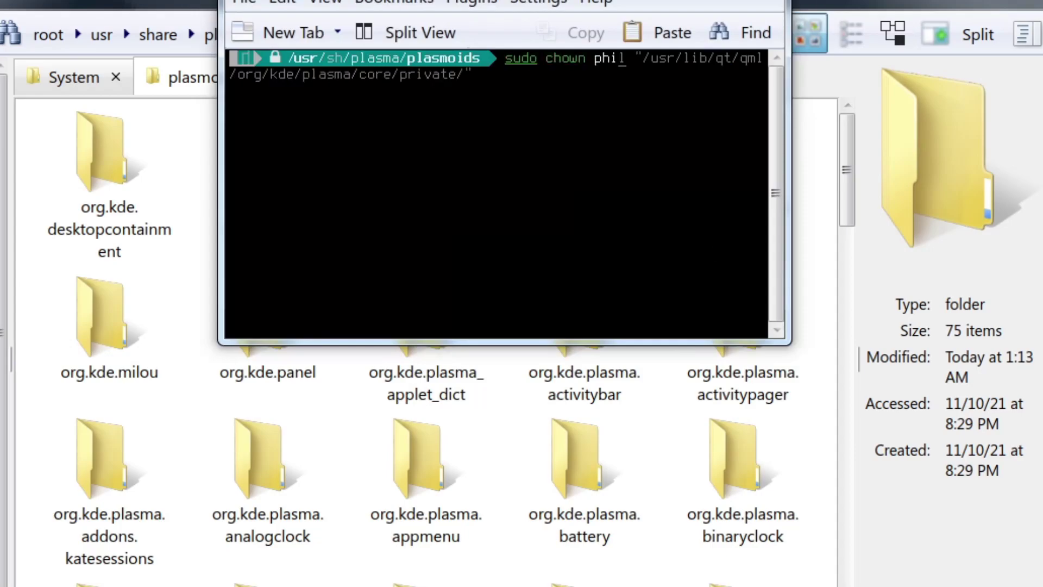
key("Up")
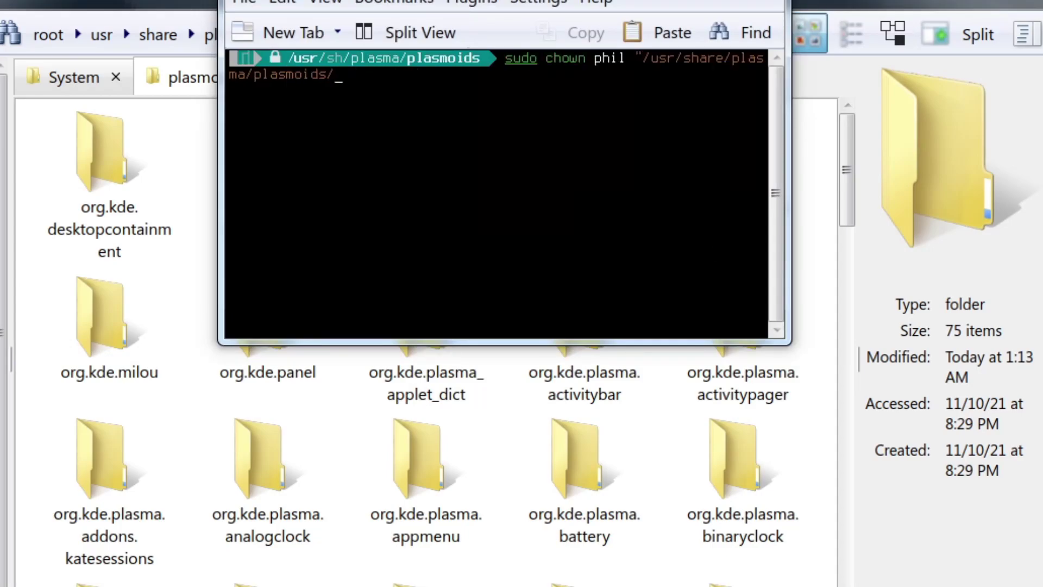
key("Return")
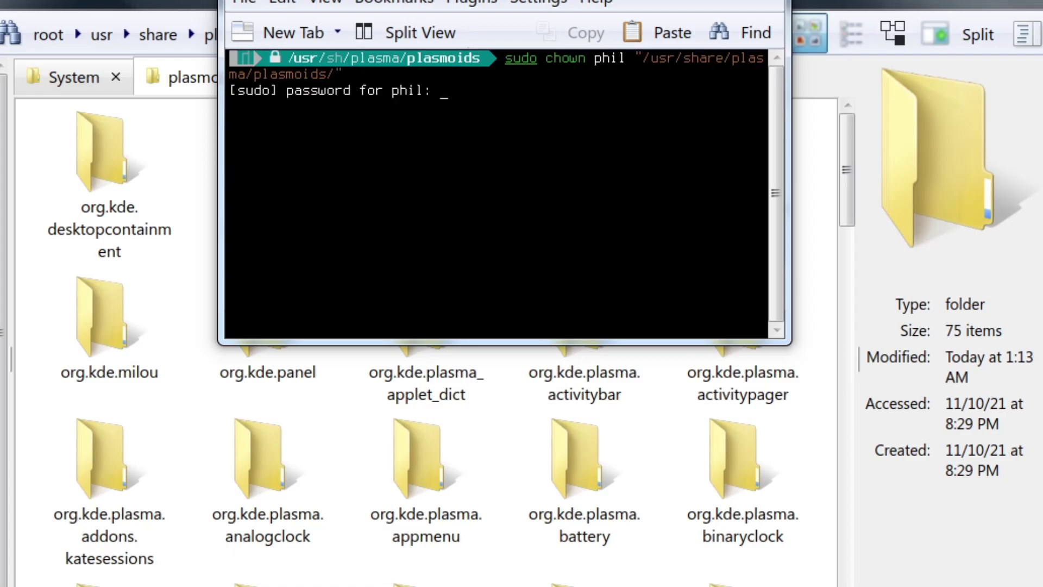
key("Return")
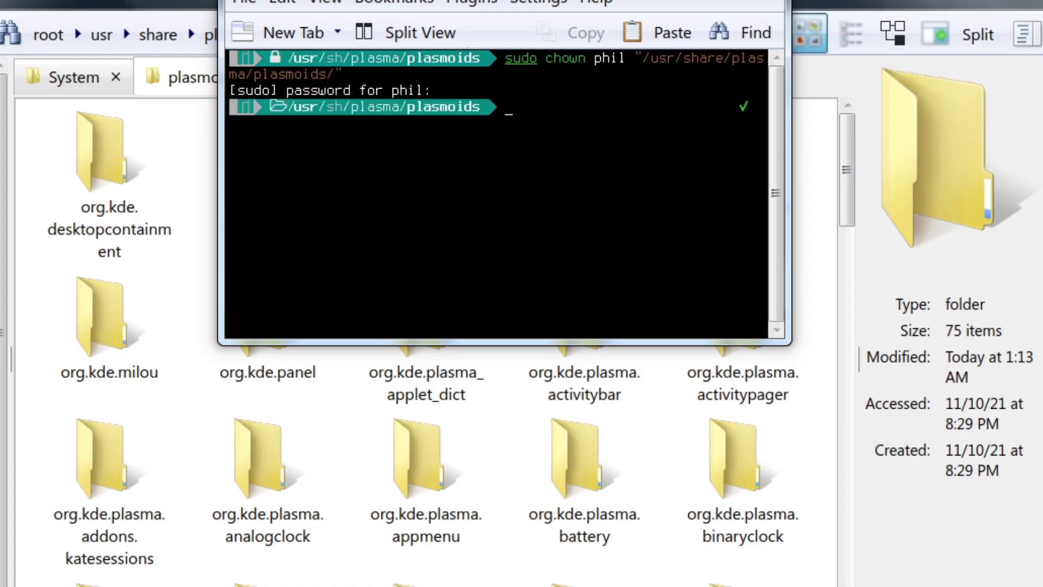
key("ctrl+d")
Check the Keyboard Switcher folder, select the Desktop Icons, Keyboard Switcher and System Tray folders inside System, and return to the plasmoids folder.
left_click(51, 77)
left_click(256, 223)
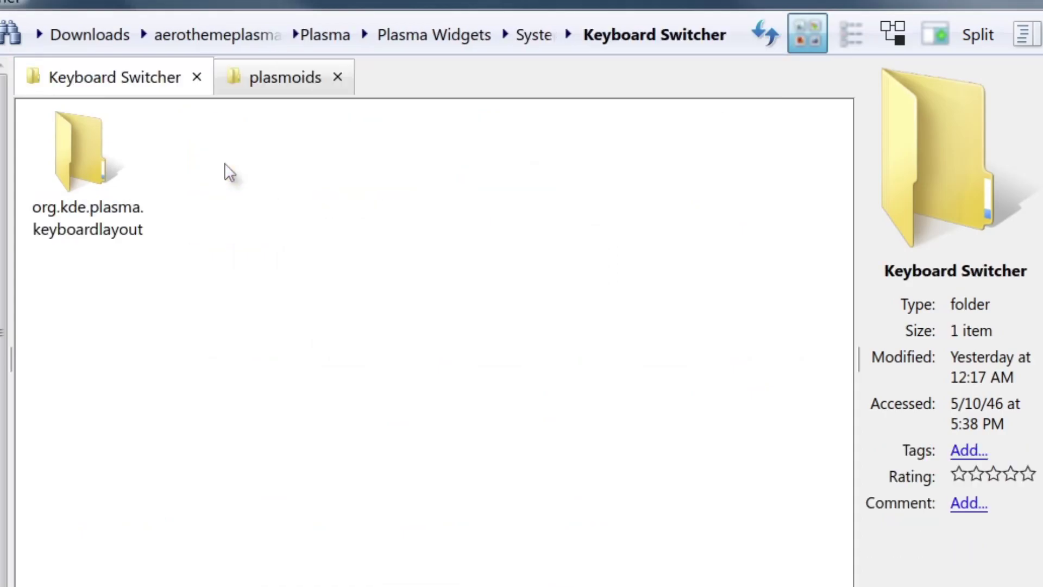
key("BackSpace")
left_click_drag(85, 272, 347, 168)
left_click(202, 91)
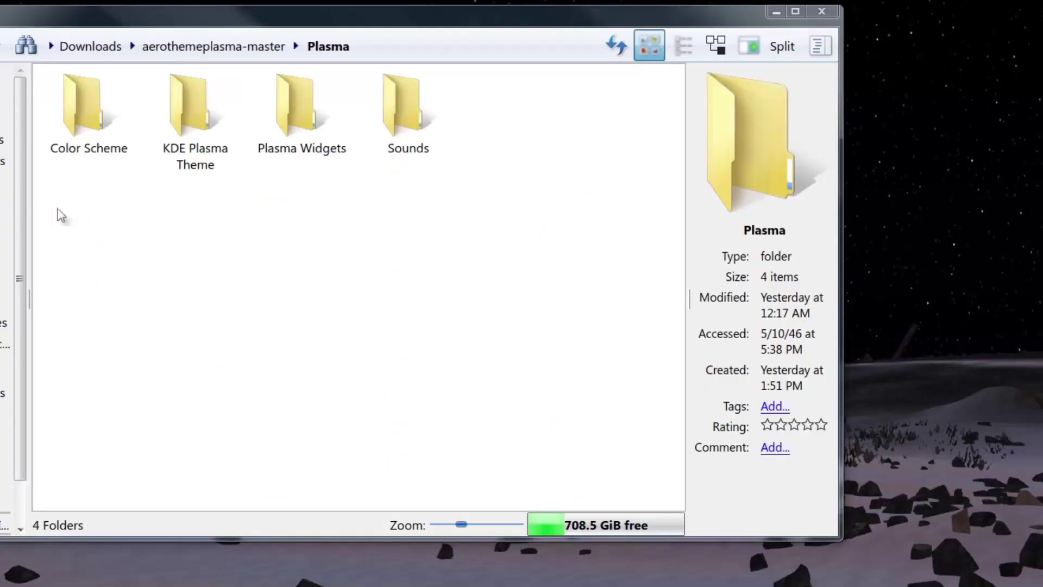
Install KvCurvesLight.colors from the Color Scheme folder as a color scheme in the Colors settings and apply it.
double_click(98, 110)
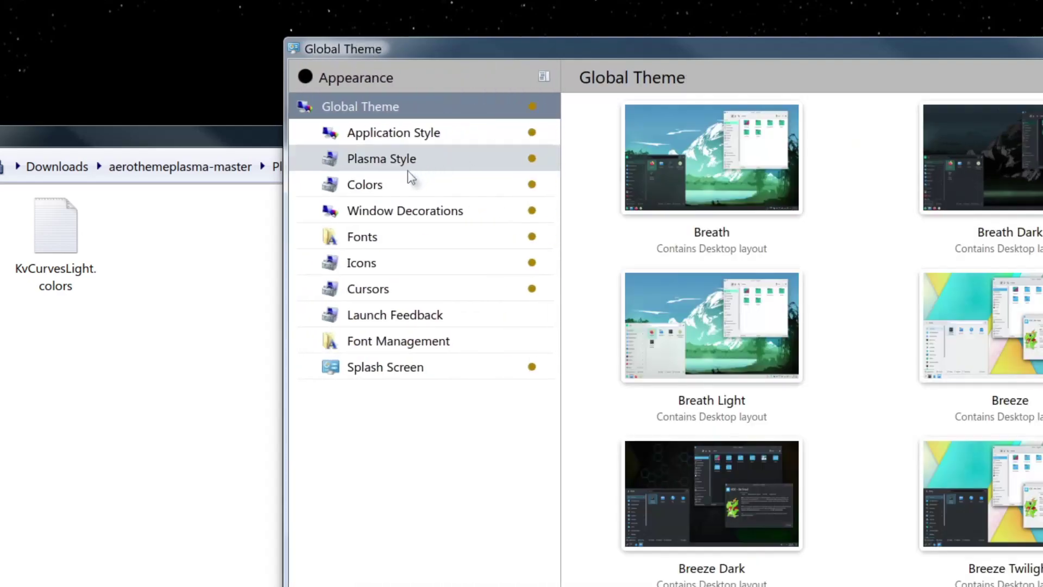
left_click(413, 182)
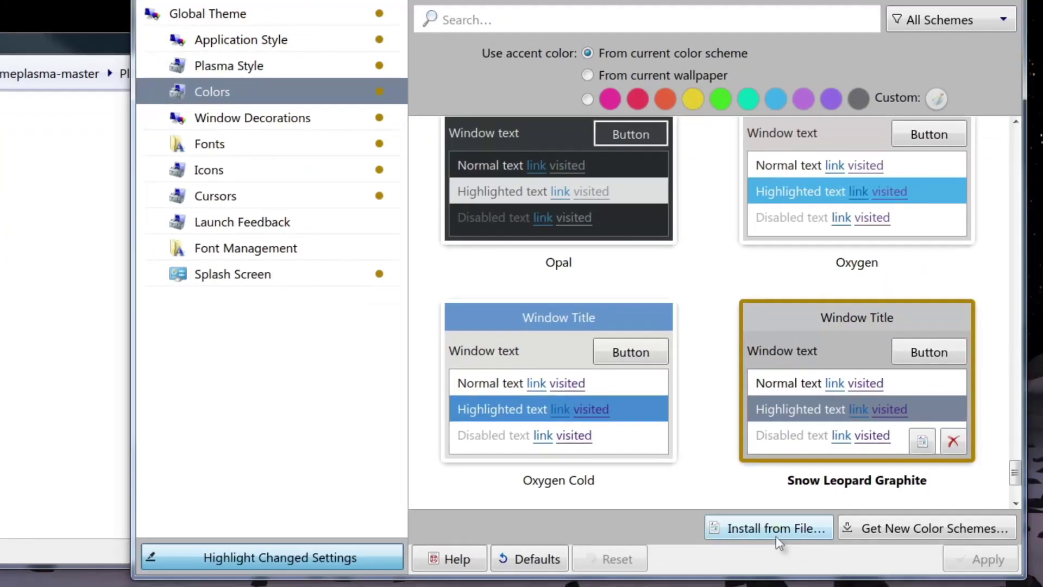
left_click(776, 529)
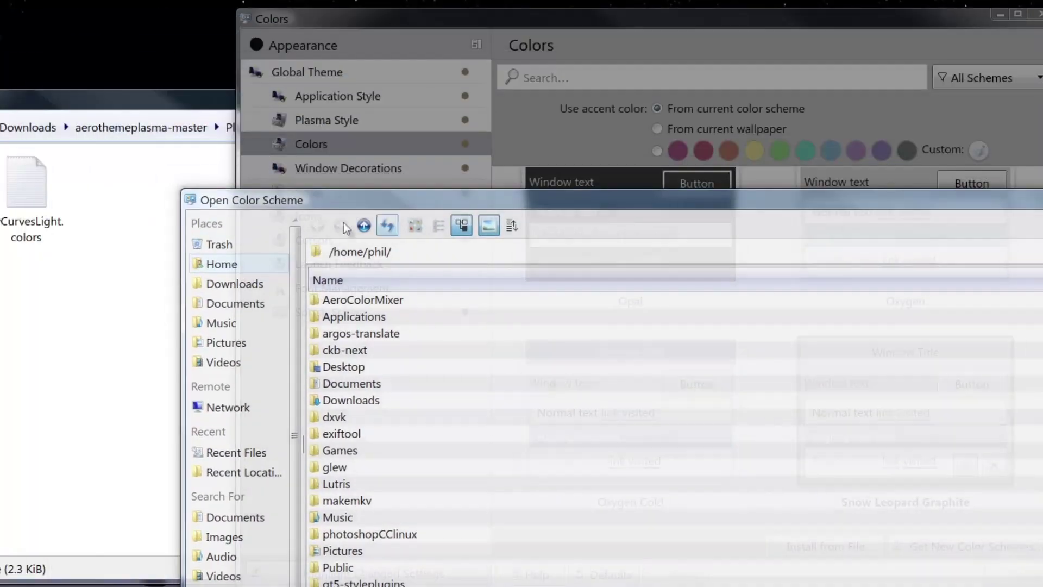
left_click(31, 184)
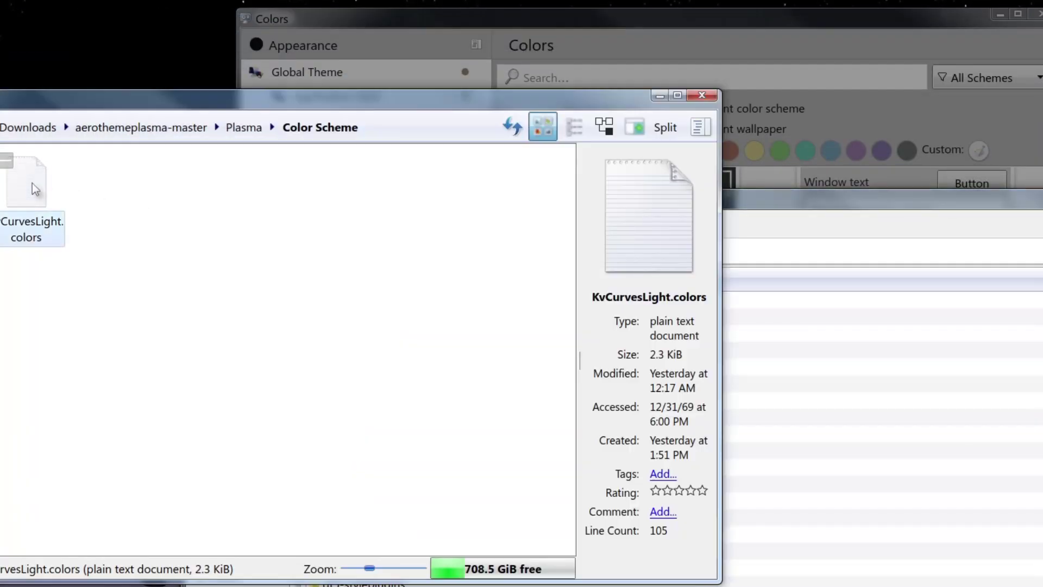
left_click_drag(26, 184, 503, 537)
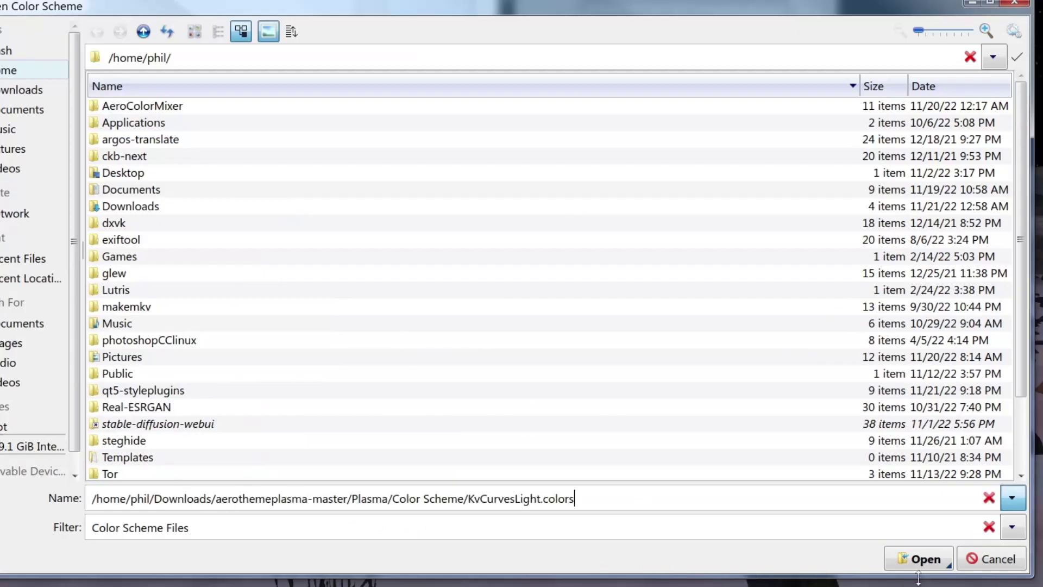
left_click(933, 559)
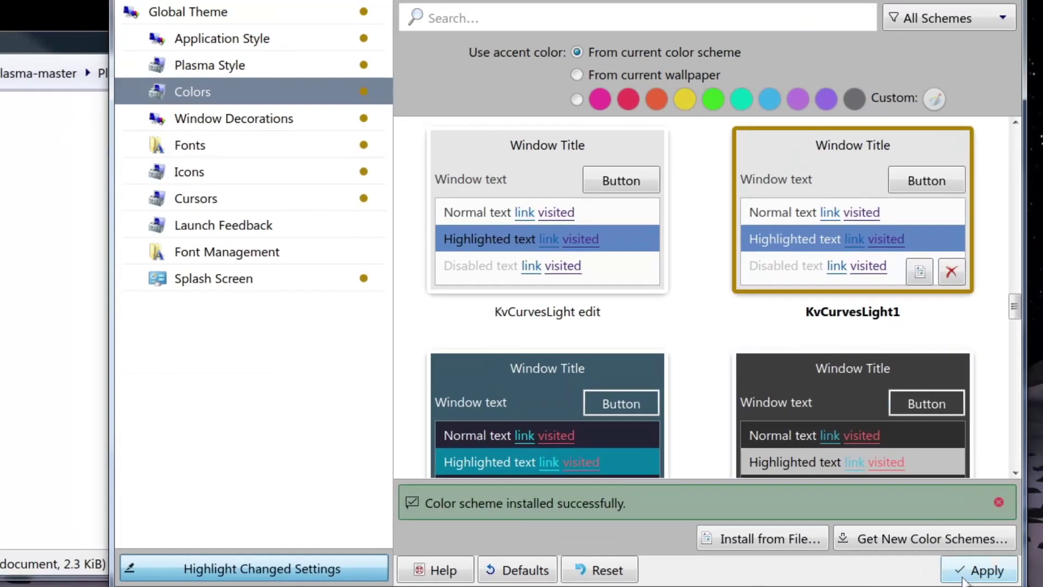
left_click(962, 579)
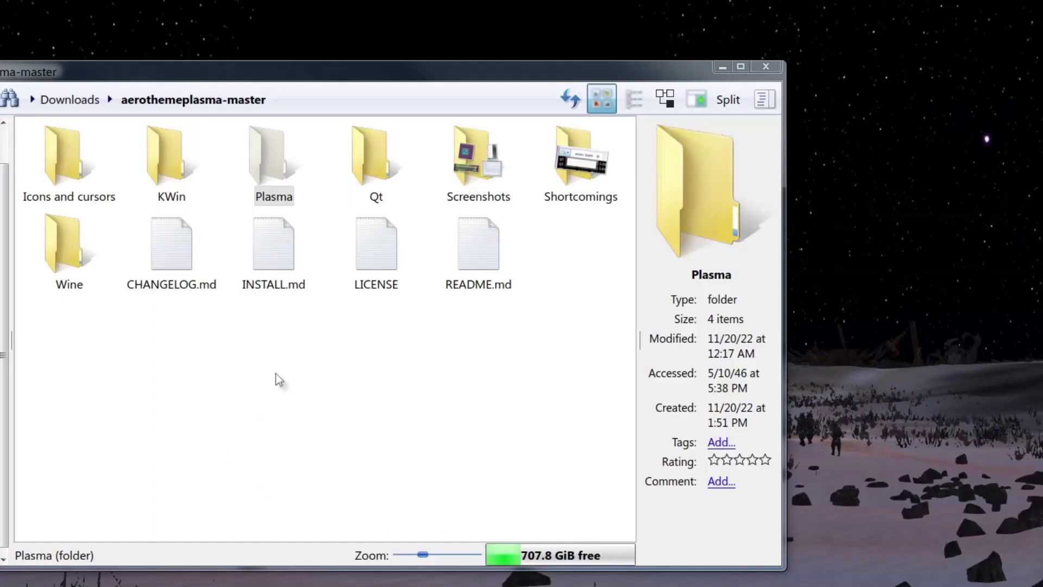
Open the Sounds folder inside the Plasma folder of aerothemeplasma-master.
left_click(278, 379)
left_click(275, 174)
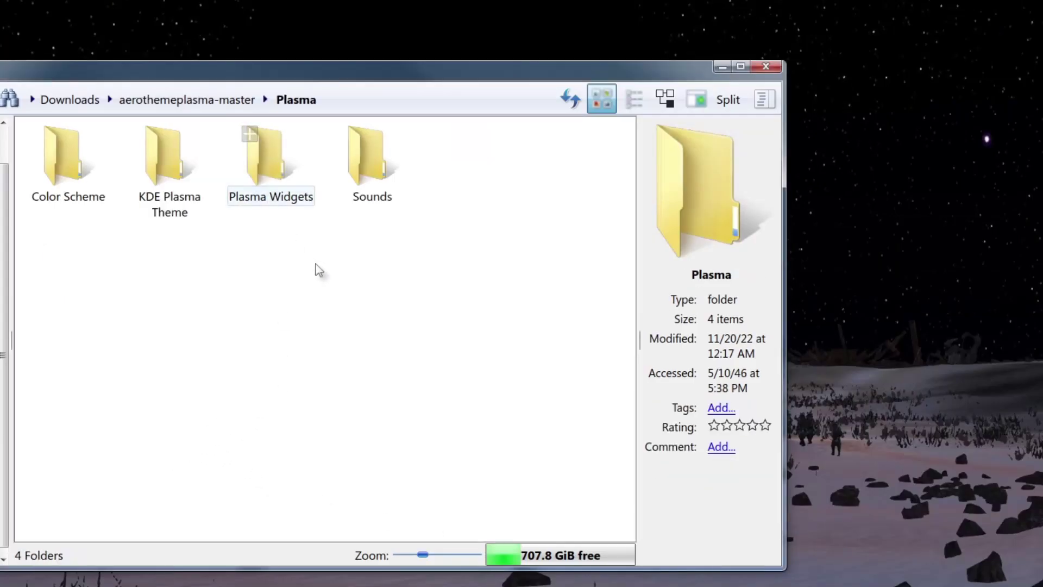
left_click(388, 174)
Open System Settings, search for "notific" and show the Notifications page.
key("super")
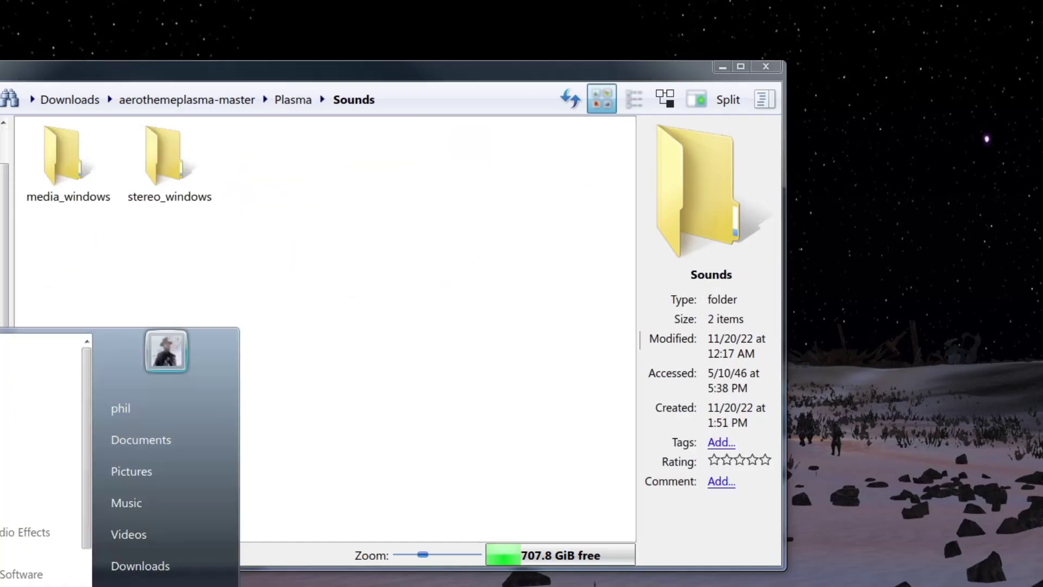
left_click(39, 396)
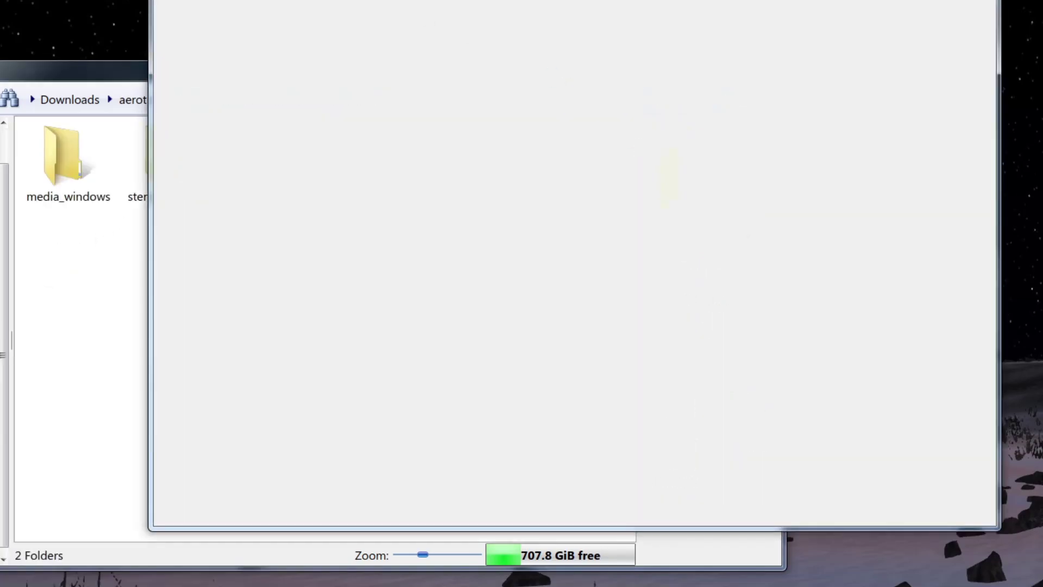
type("notific")
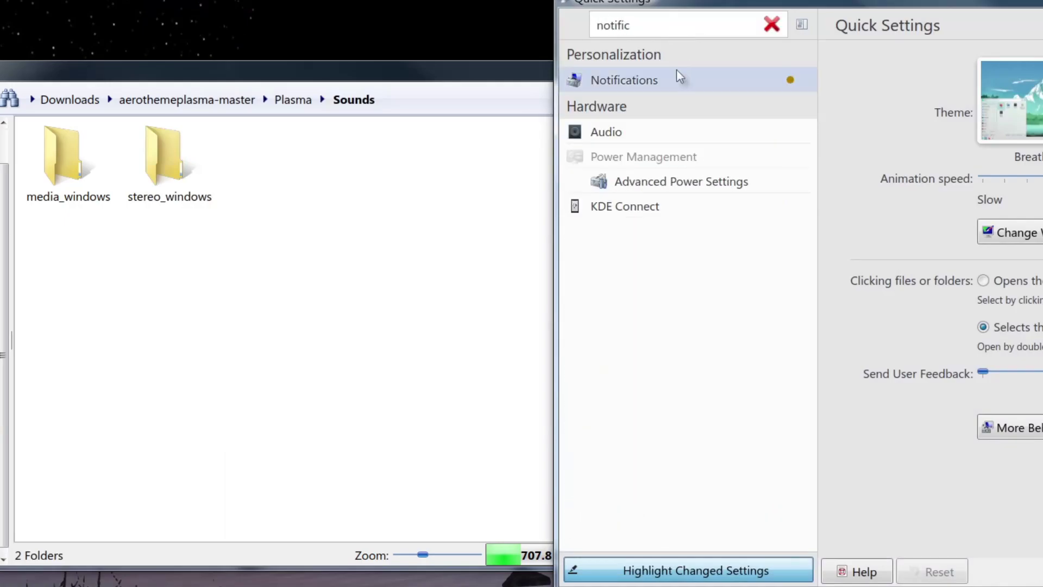
left_click(680, 78)
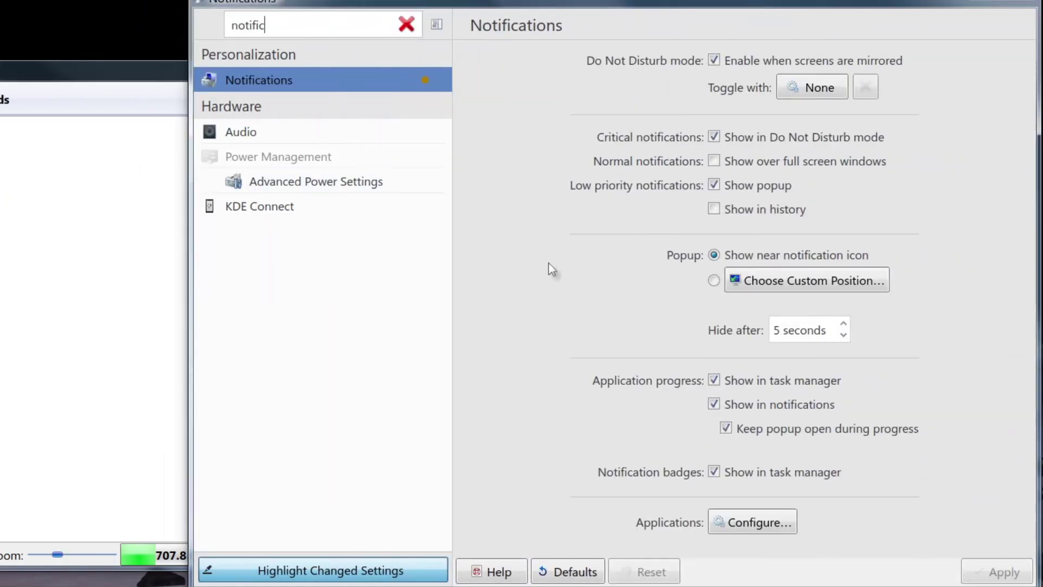
Find Plasma Workspace in the application notification settings, open its event configuration and look through the list of events.
left_click(763, 520)
left_click(519, 72)
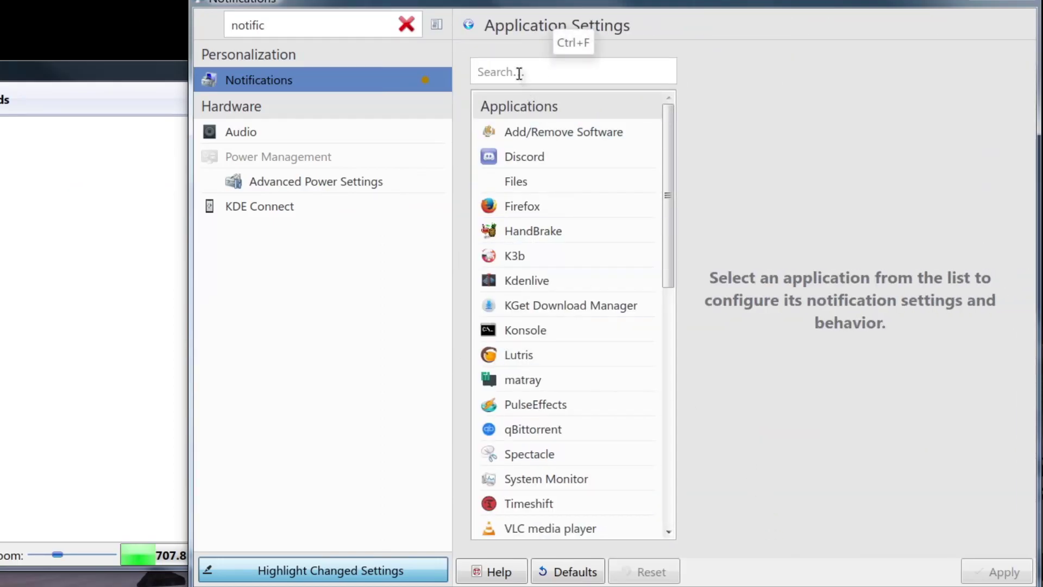
type("workspa")
left_click(538, 135)
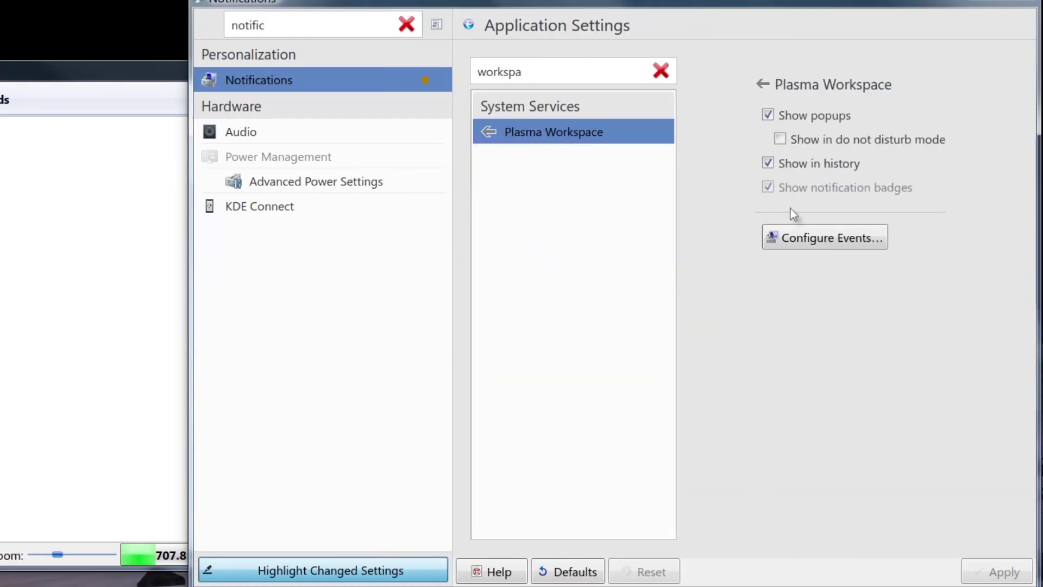
left_click(803, 238)
scroll(303, 93, "down", 2)
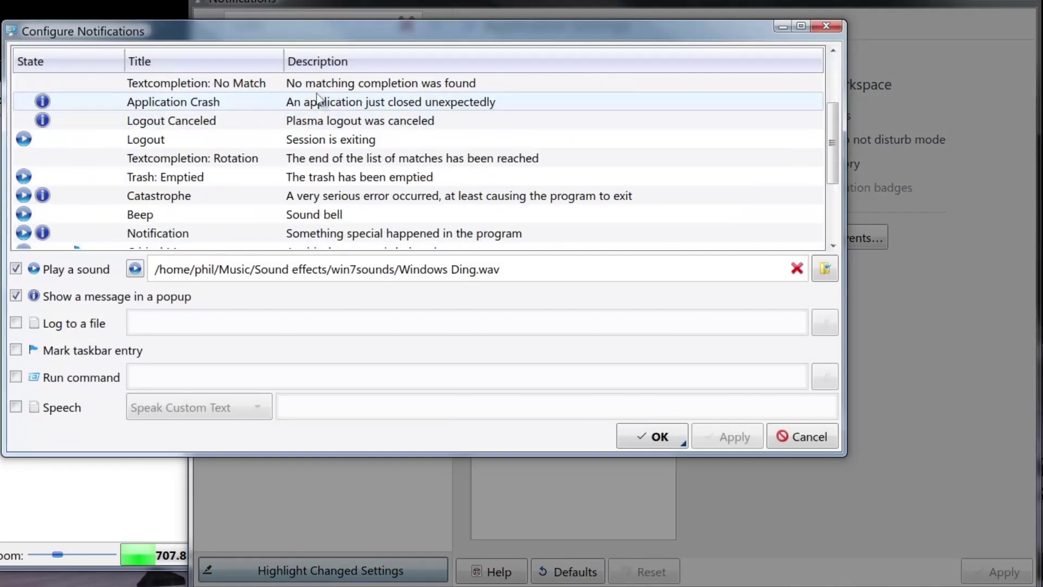
scroll(313, 106, "up", 2)
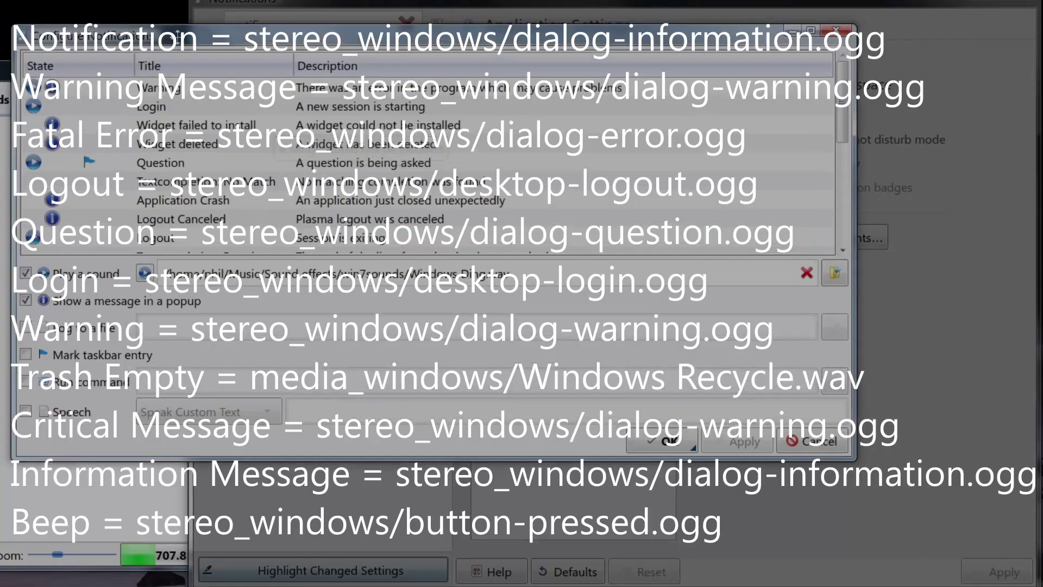
left_click_drag(166, 31, 357, 156)
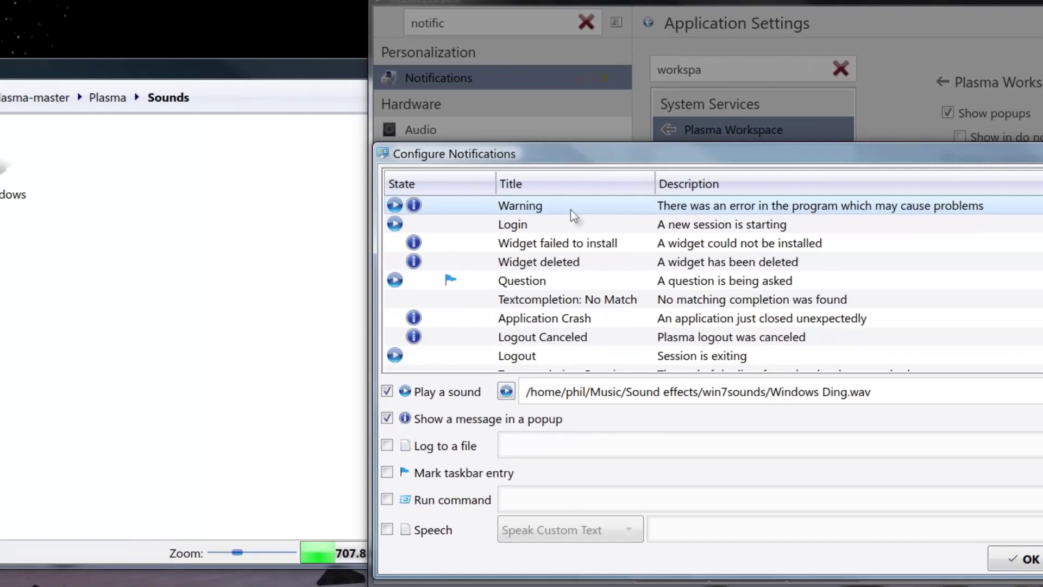
Examine the sound files in the stereo_windows folder and in the Calligraphy folder of media_windows.
double_click(12, 188)
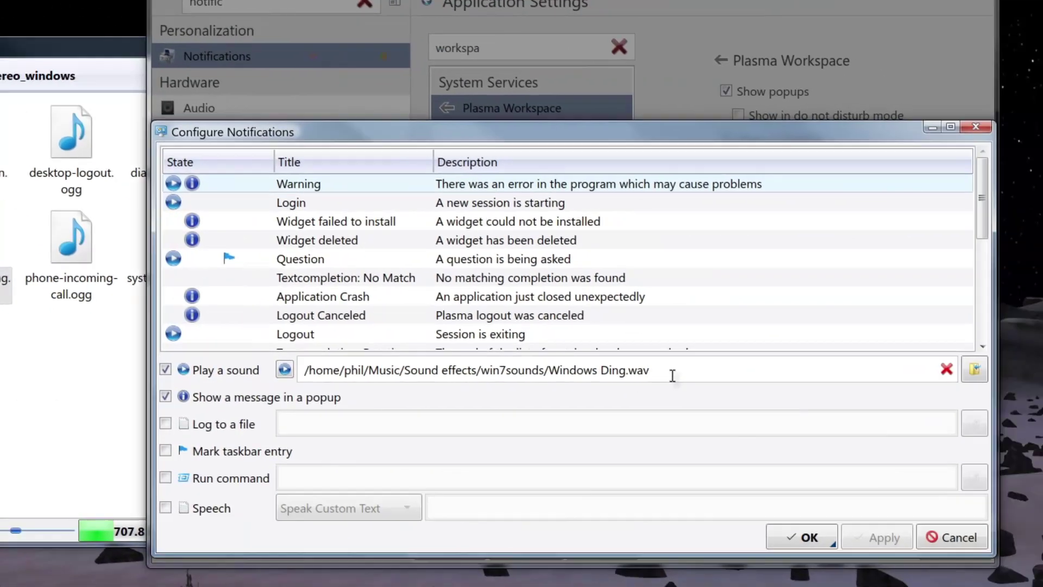
left_click(14, 386)
left_click(342, 48)
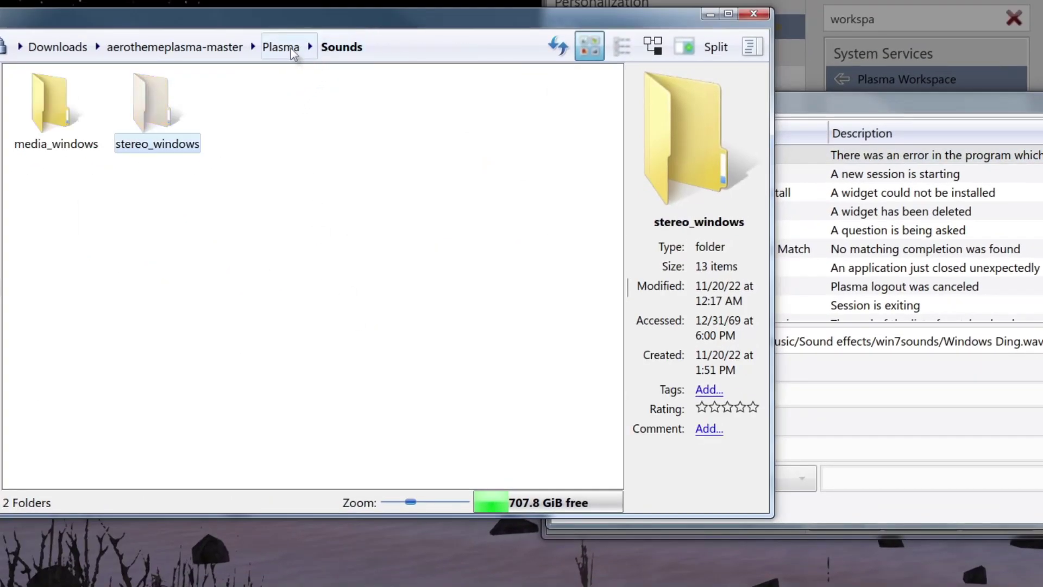
left_click(54, 128)
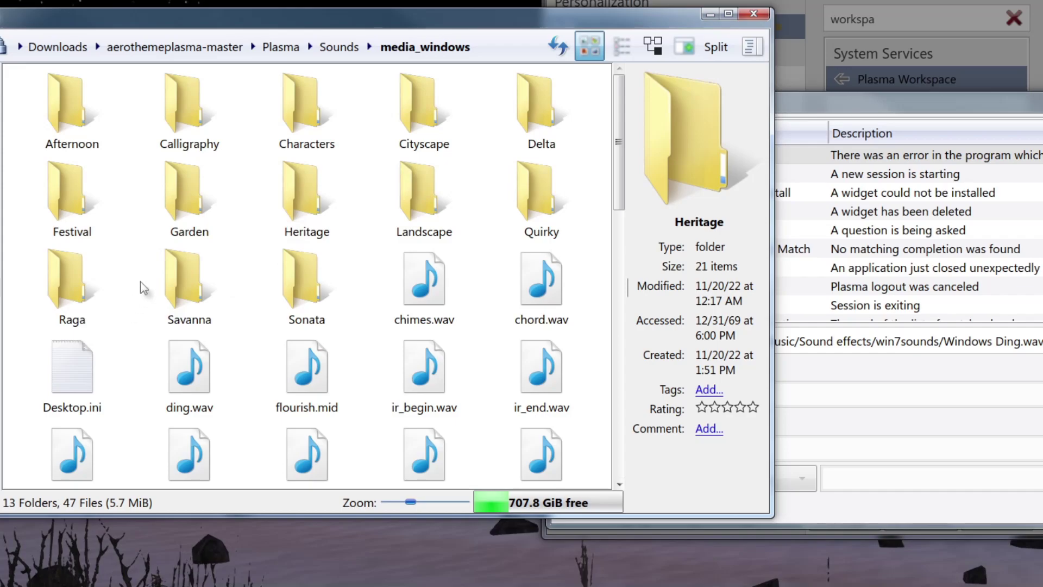
left_click(176, 109)
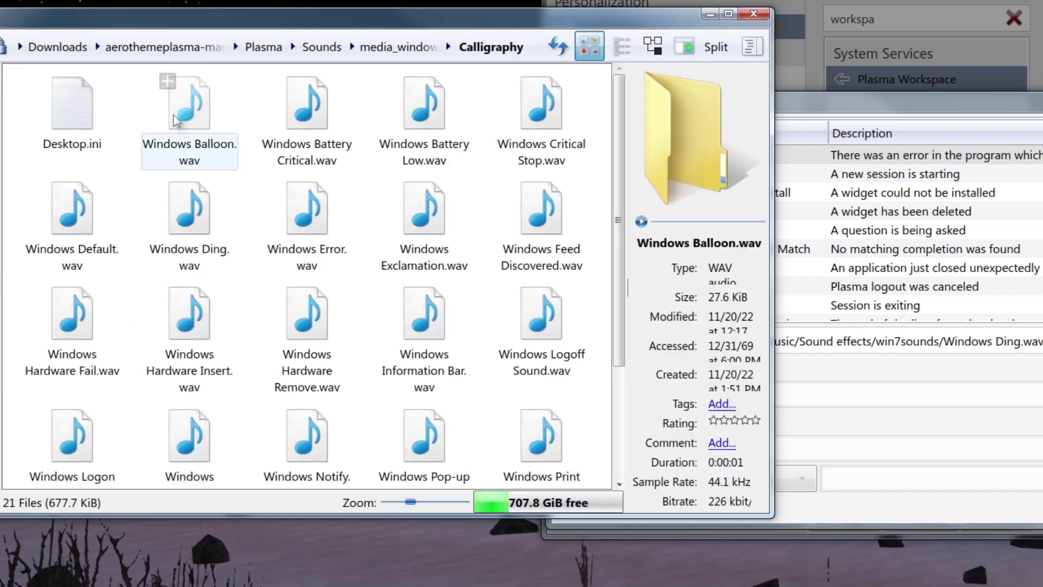
scroll(284, 207, "down", 3)
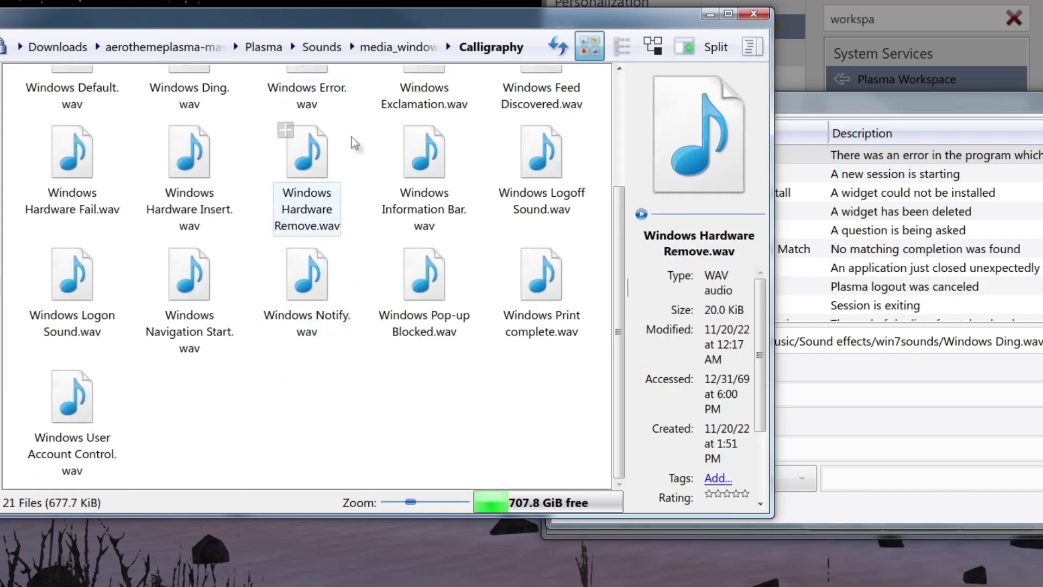
left_click(398, 47)
left_click(327, 52)
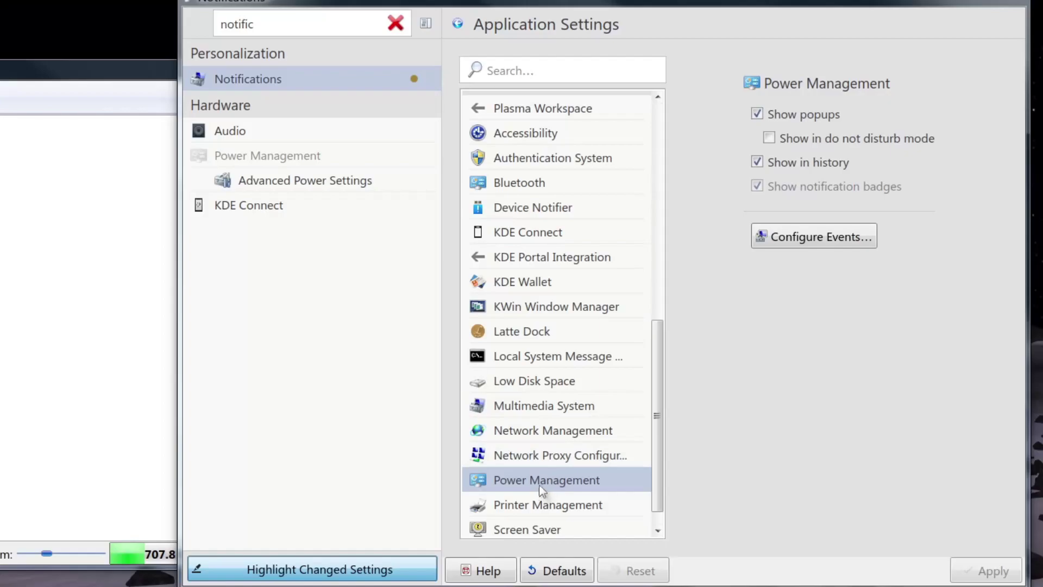
Find Power Management in the application notification settings, open its event configuration and select the Peripheral Battery Low event.
left_click(544, 483)
left_click(603, 69)
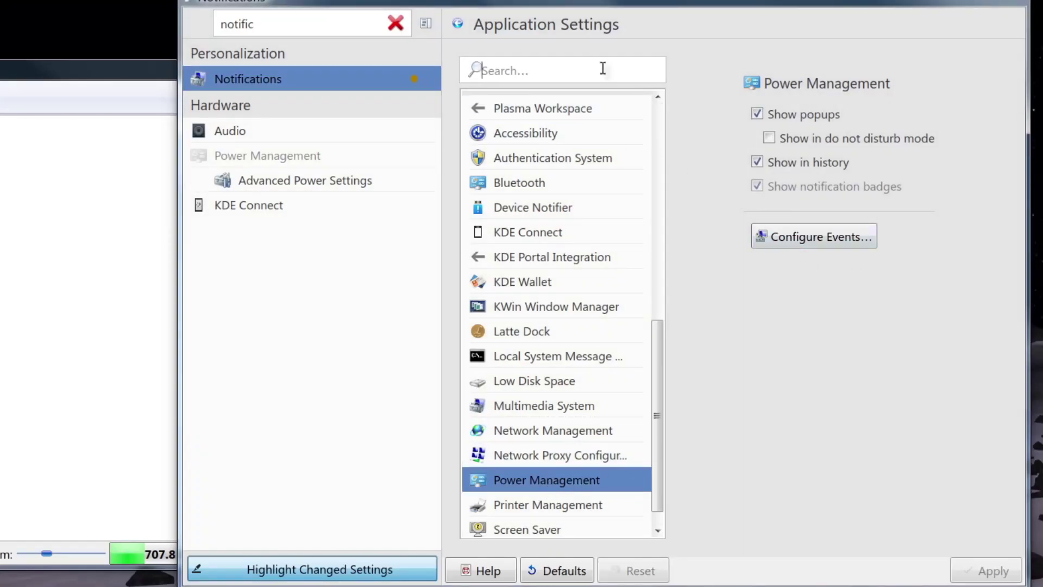
type("power")
left_click(806, 234)
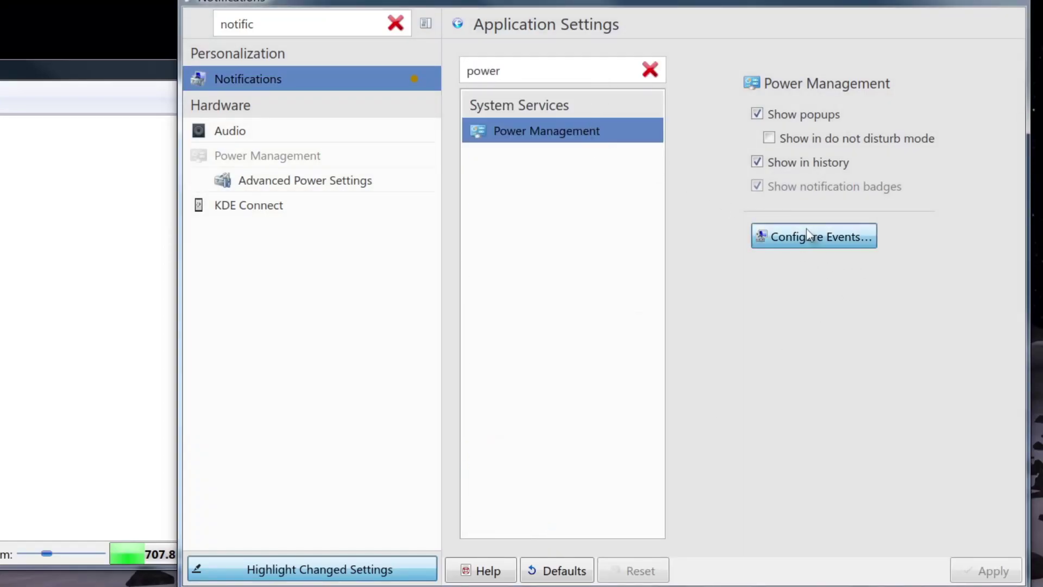
left_click_drag(190, 17, 393, 82)
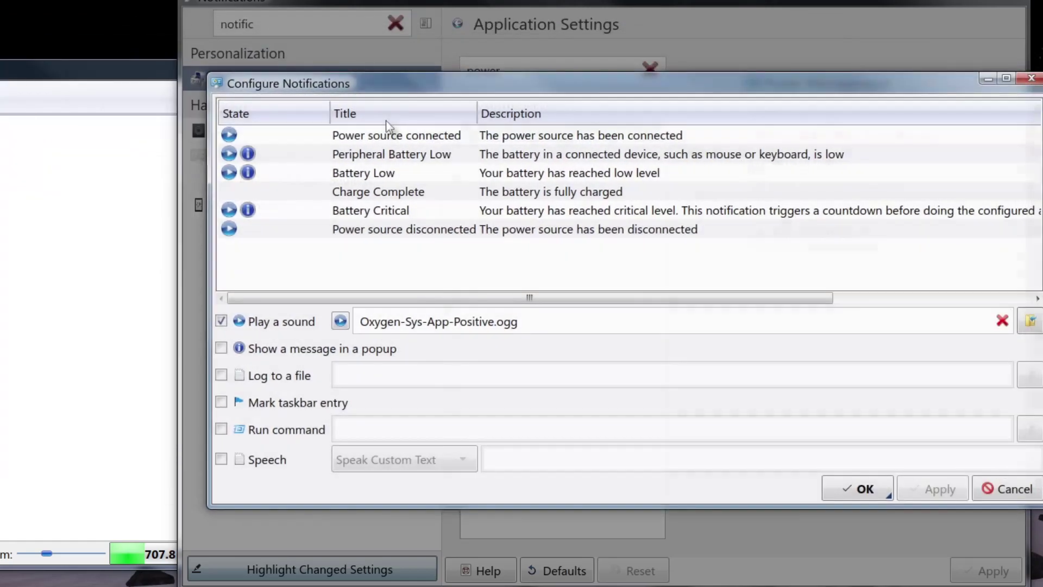
left_click(382, 154)
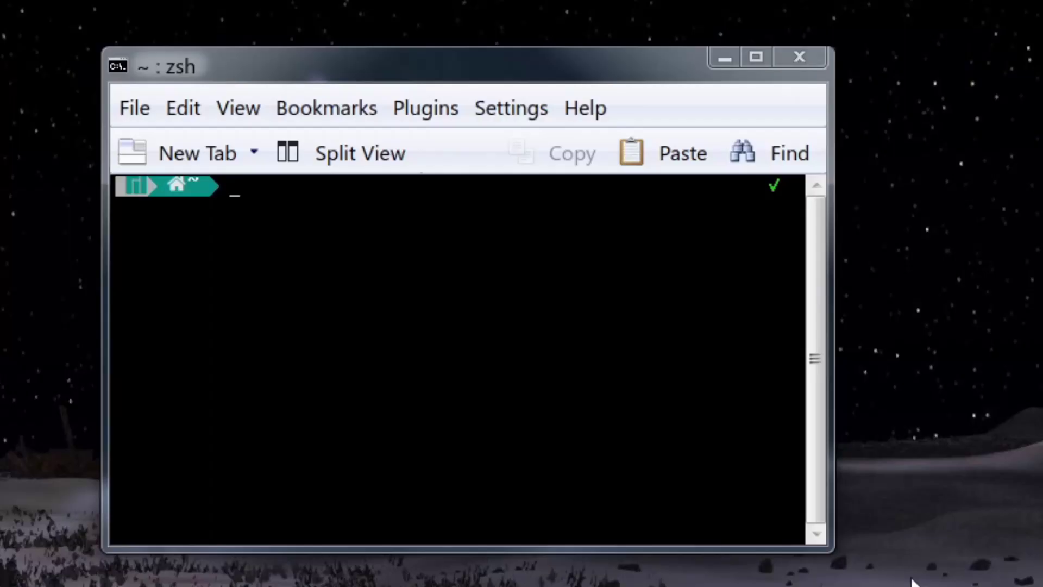
Run winecfg in the terminal and show the Desktop Integration settings of the Wine configuration.
left_click(447, 415)
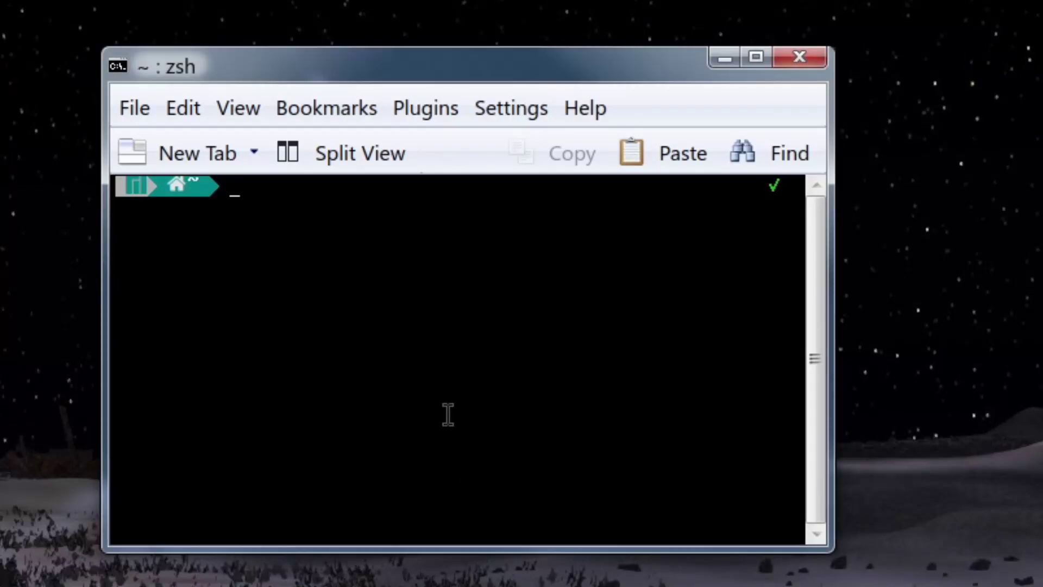
type("winecfg")
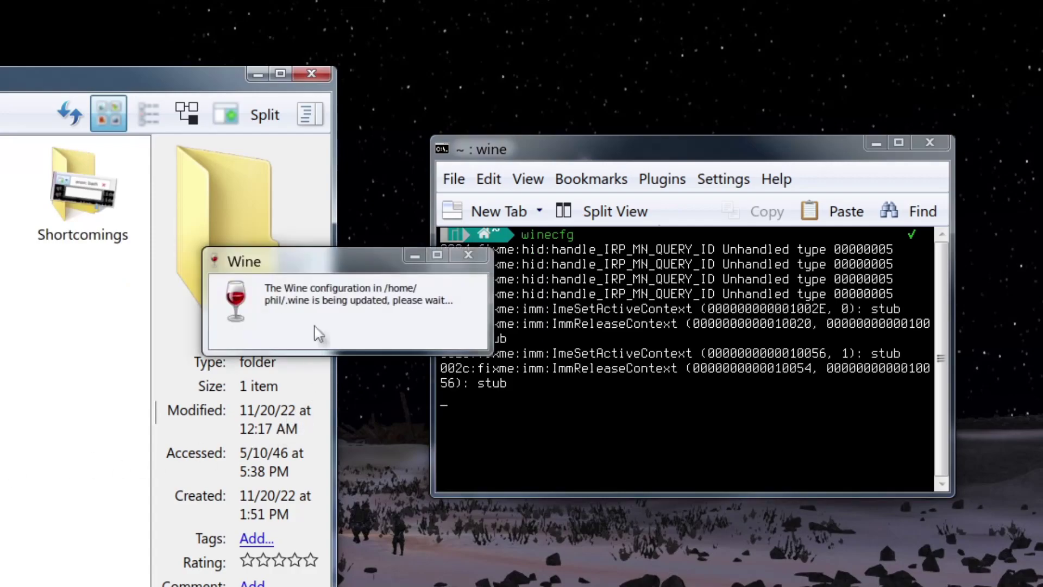
left_click_drag(333, 268, 565, 517)
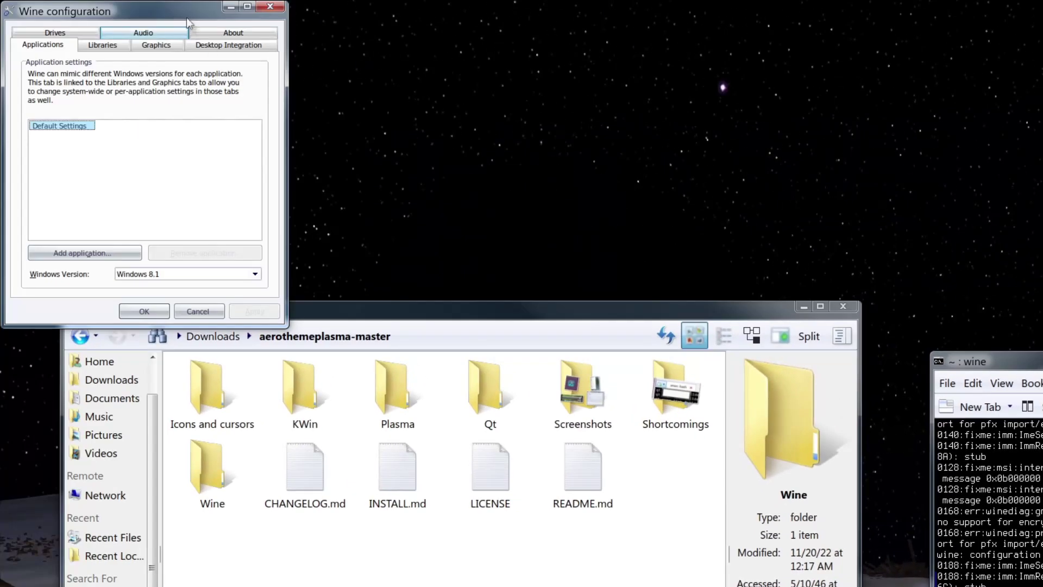
left_click_drag(195, 12, 1041, 204)
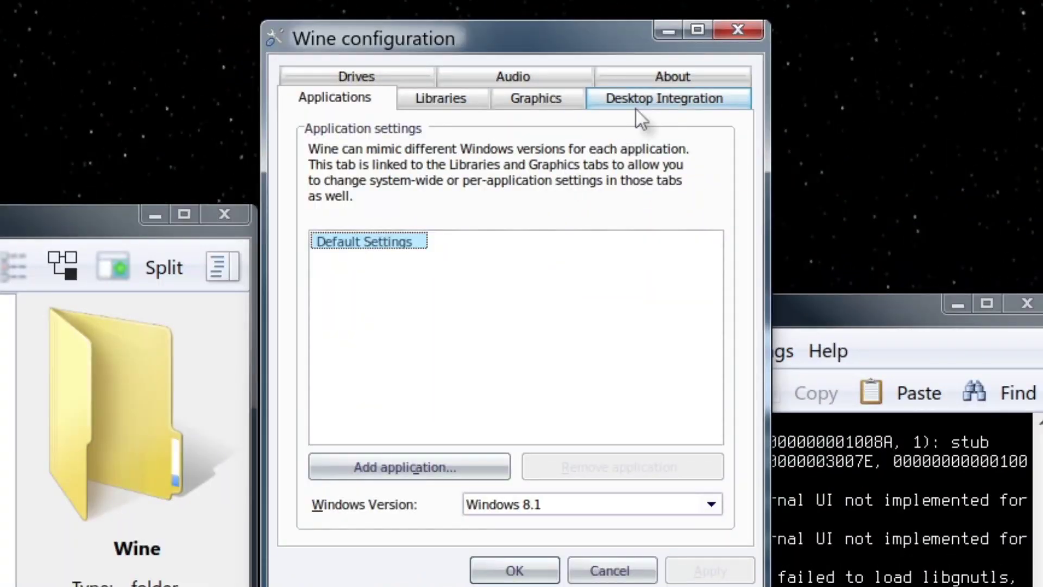
left_click(635, 106)
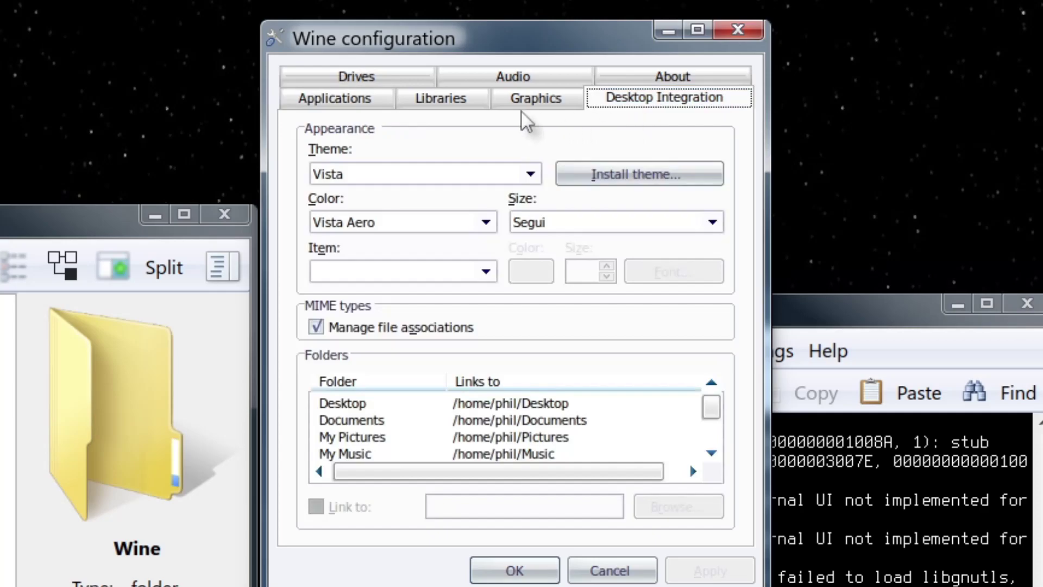
Switch to the file manager and open the VistaVG Ultimate folder inside the Wine folder of aerothemeplasma-master.
left_click(430, 224)
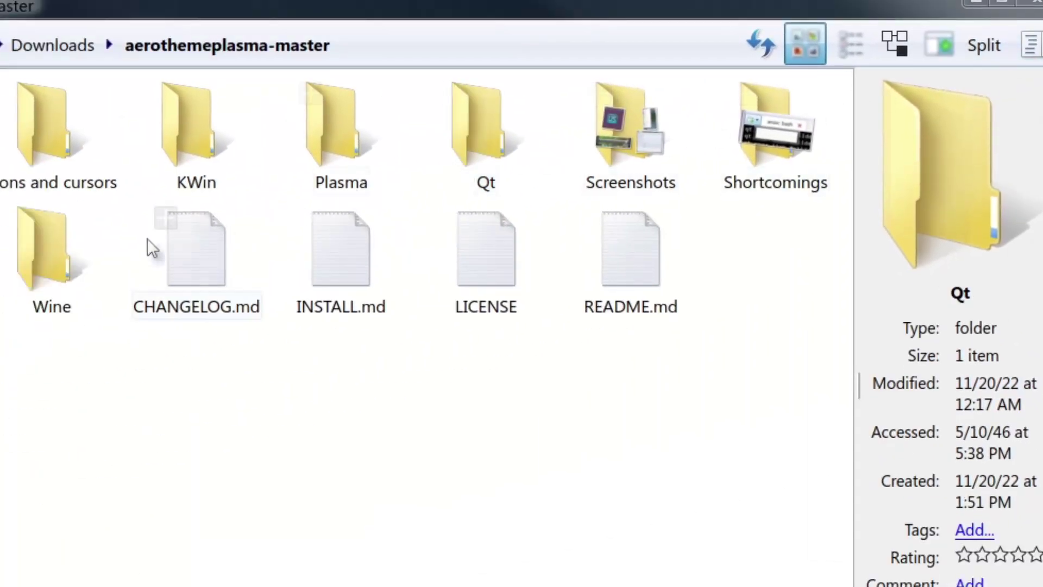
left_click(64, 272)
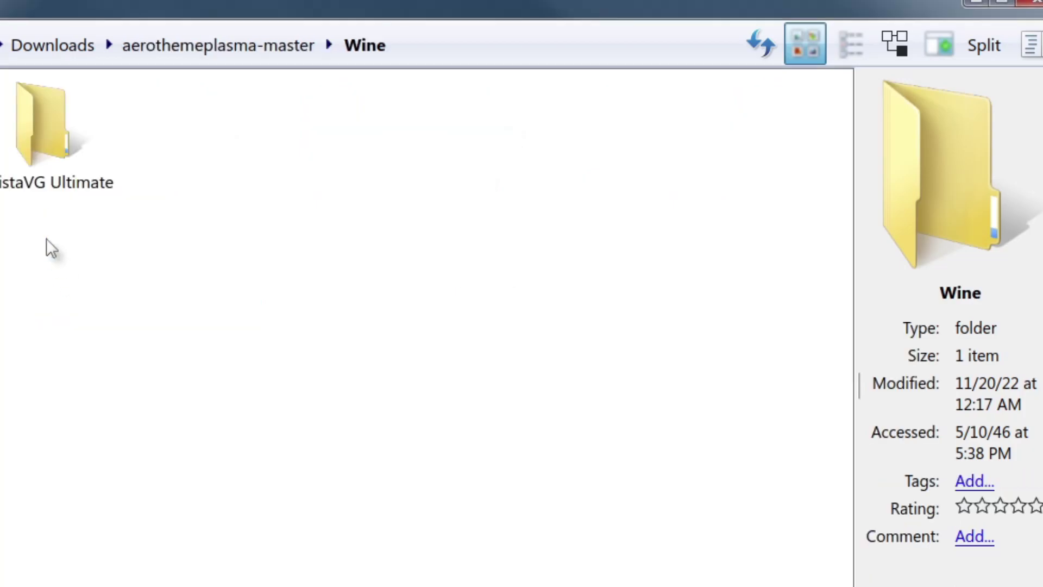
left_click(25, 152)
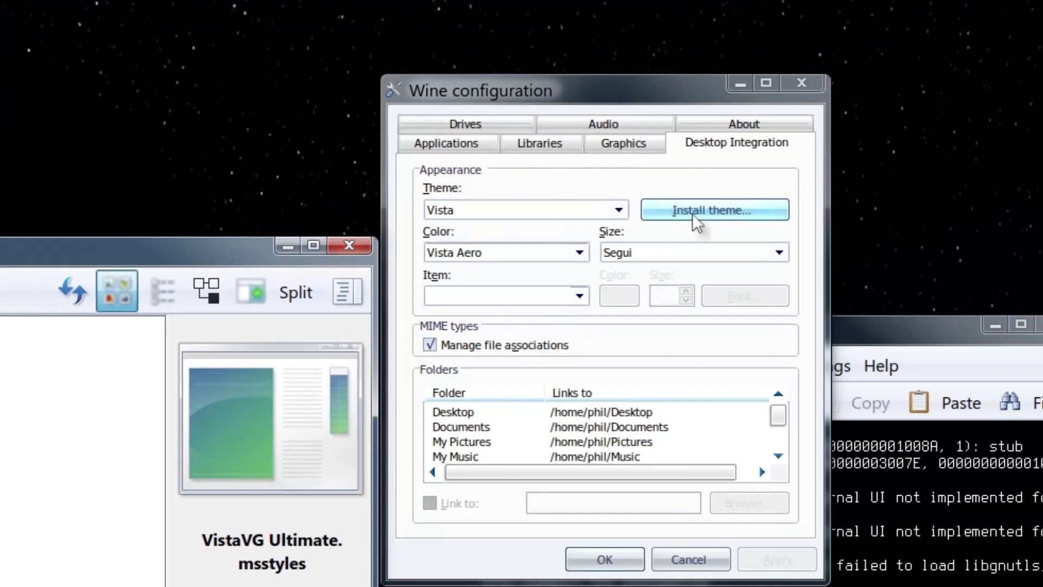
Start installing a Wine theme and browse the theme file selection to My Computer and back to Desktop.
left_click(1014, 97)
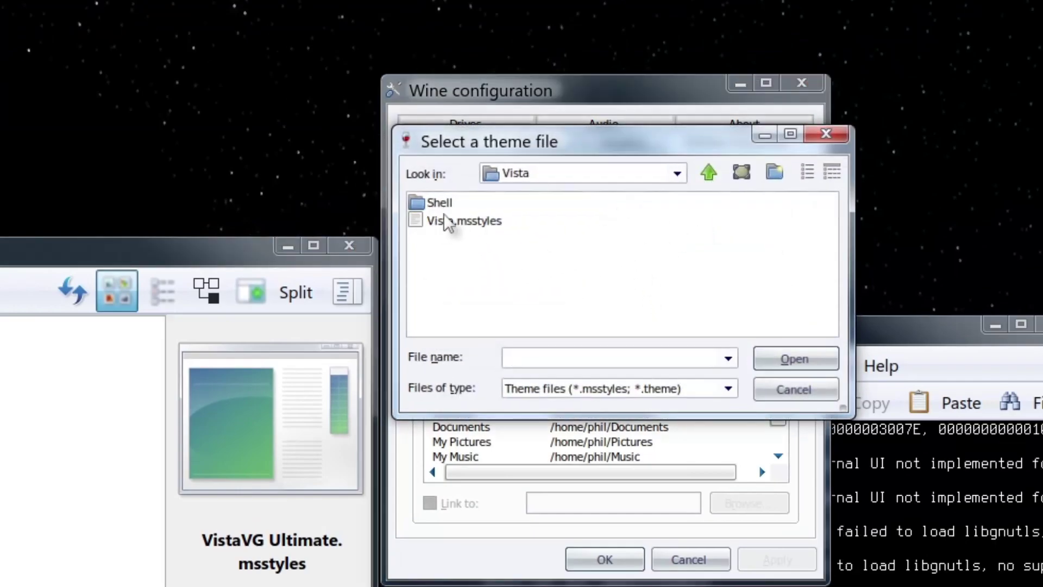
left_click(677, 172)
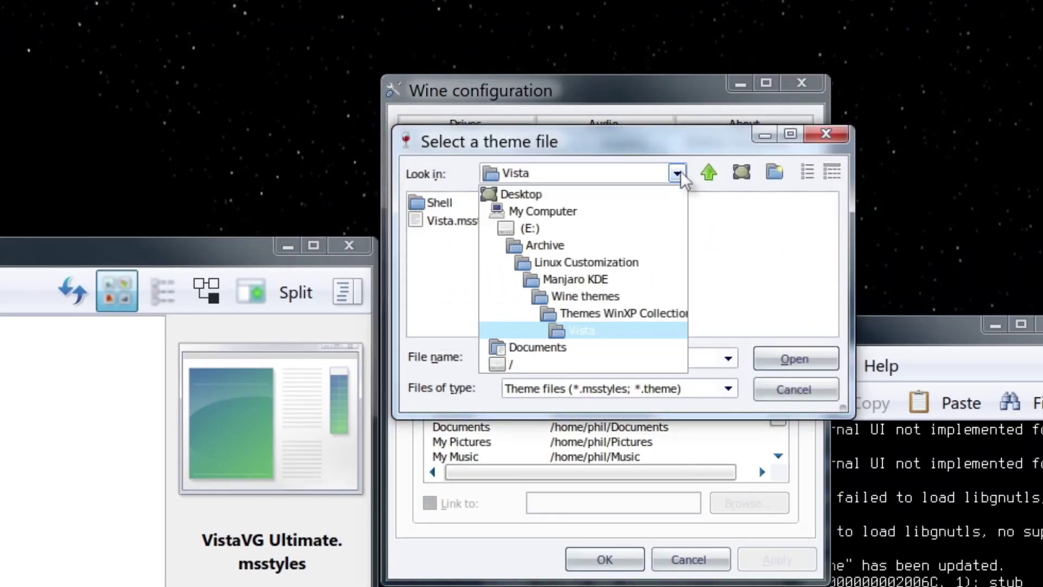
left_click(634, 211)
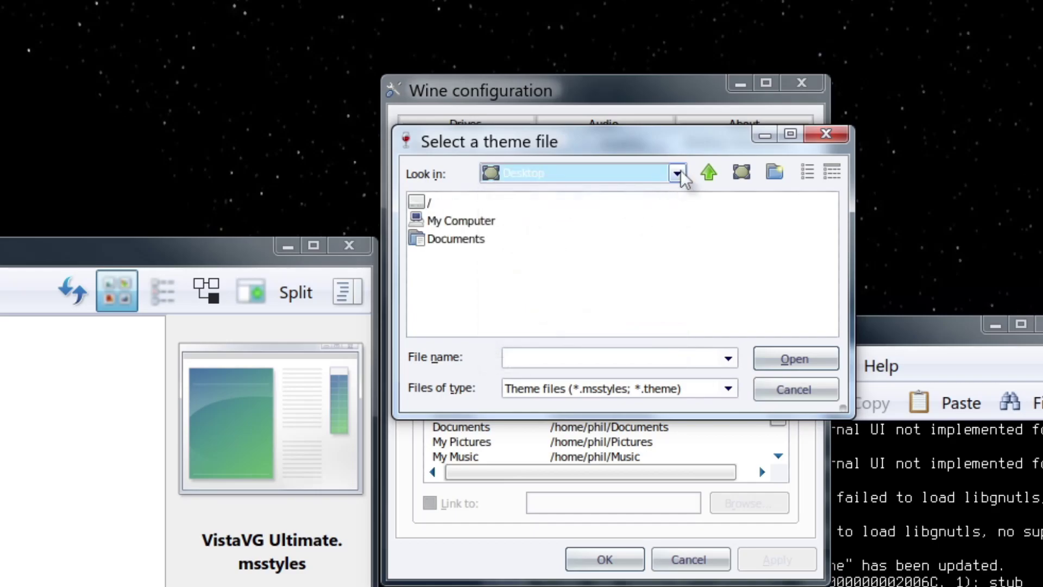
double_click(467, 222)
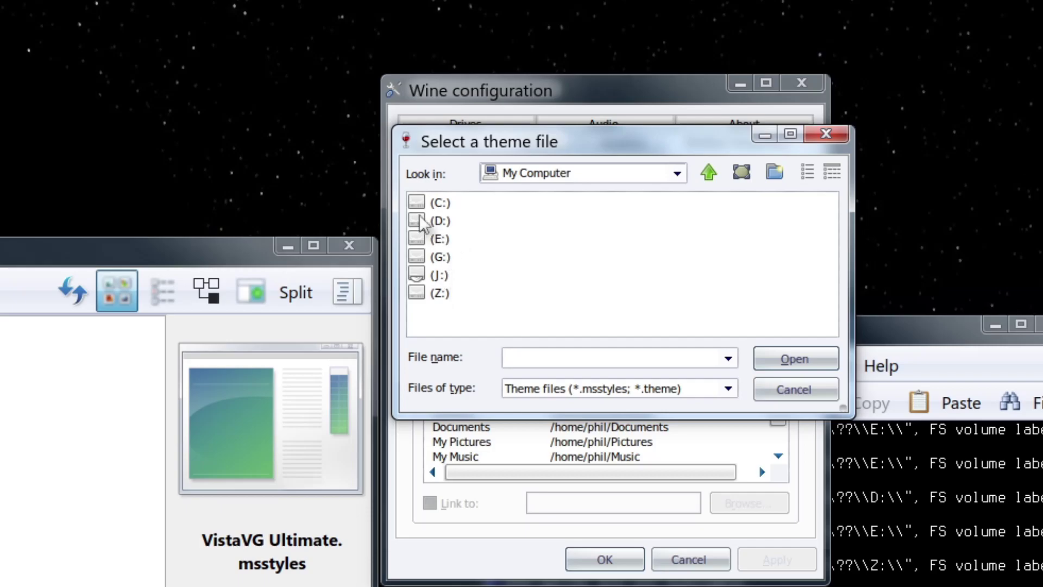
left_click(677, 175)
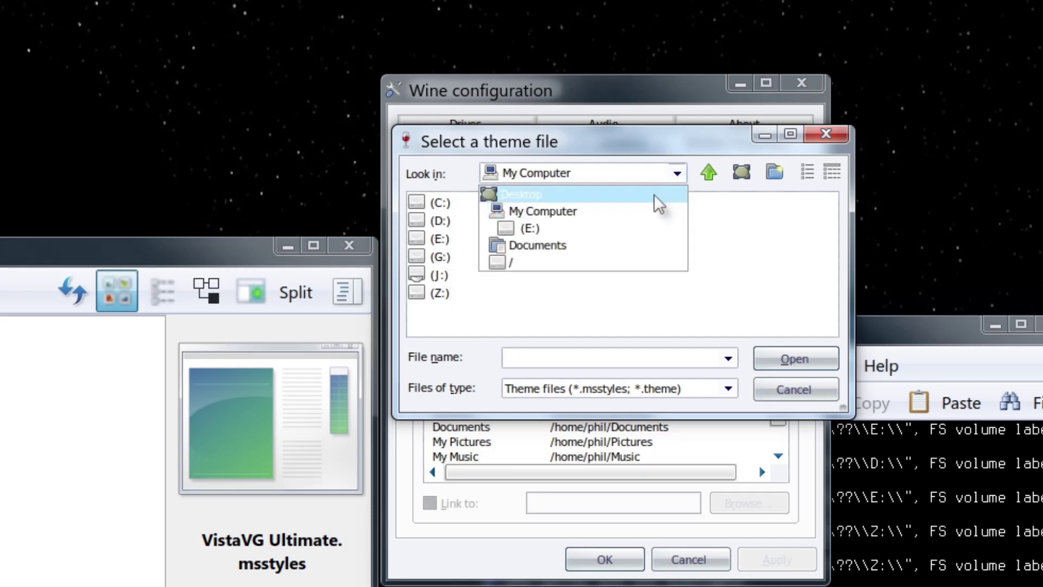
left_click(656, 198)
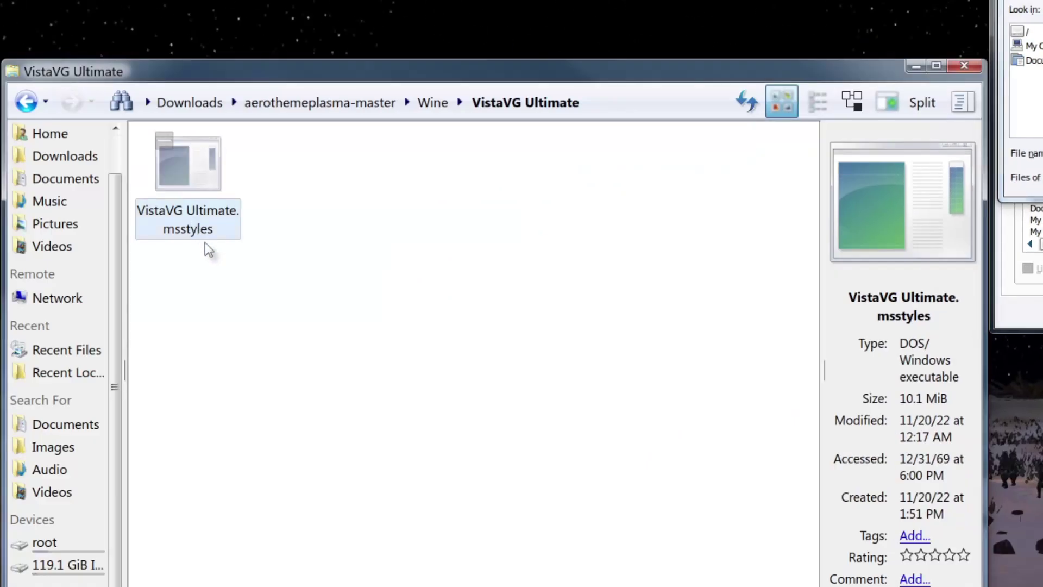
Copy VistaVG Ultimate.msstyles into the Documents folder.
middle_click(35, 177)
left_click(301, 142)
key("ctrl+v")
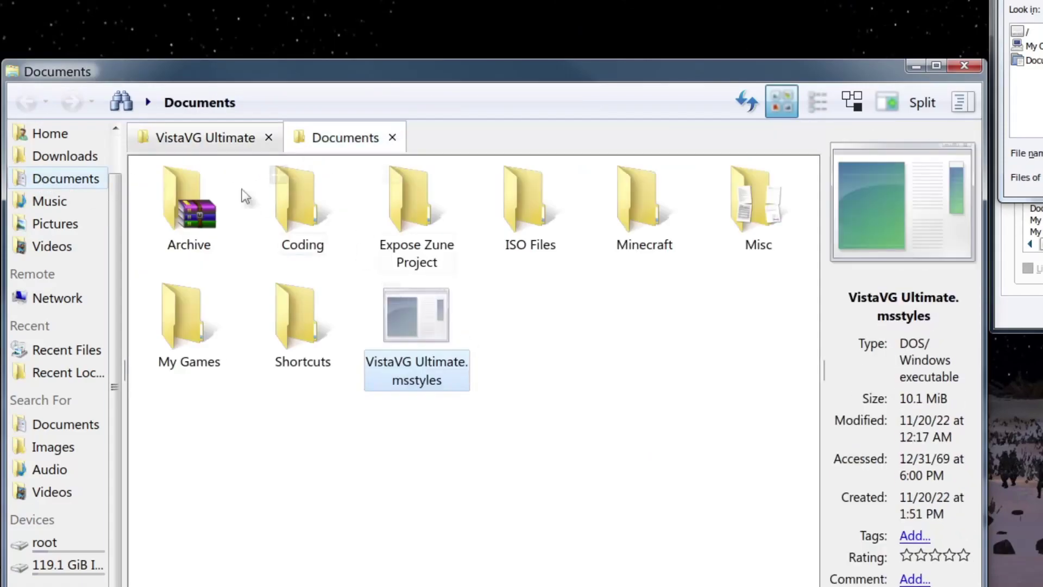
left_click(198, 142)
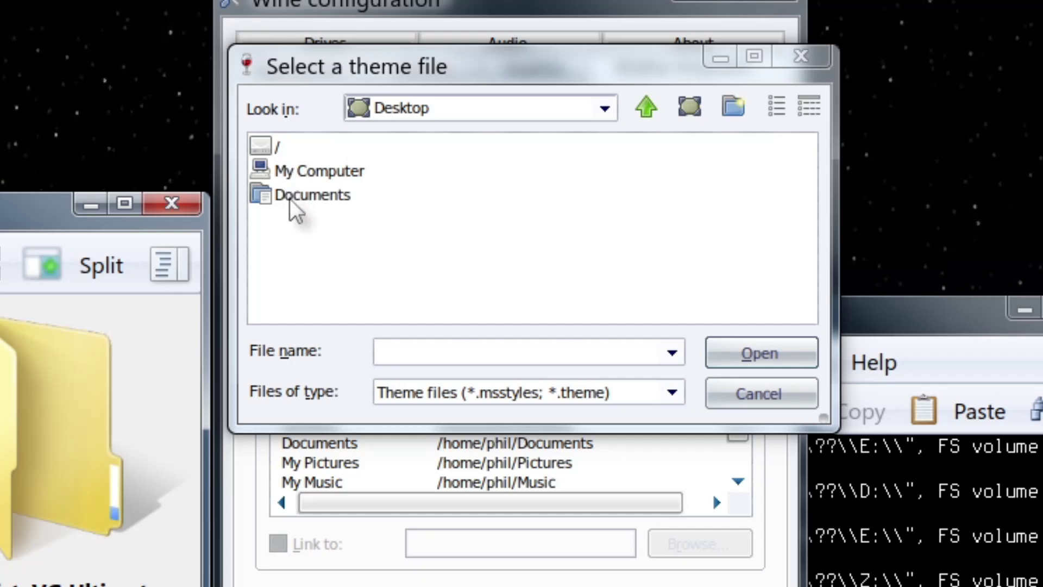
Install VistaVG Ultimate.msstyles from the Documents folder as a Wine theme.
double_click(290, 198)
left_click(617, 203)
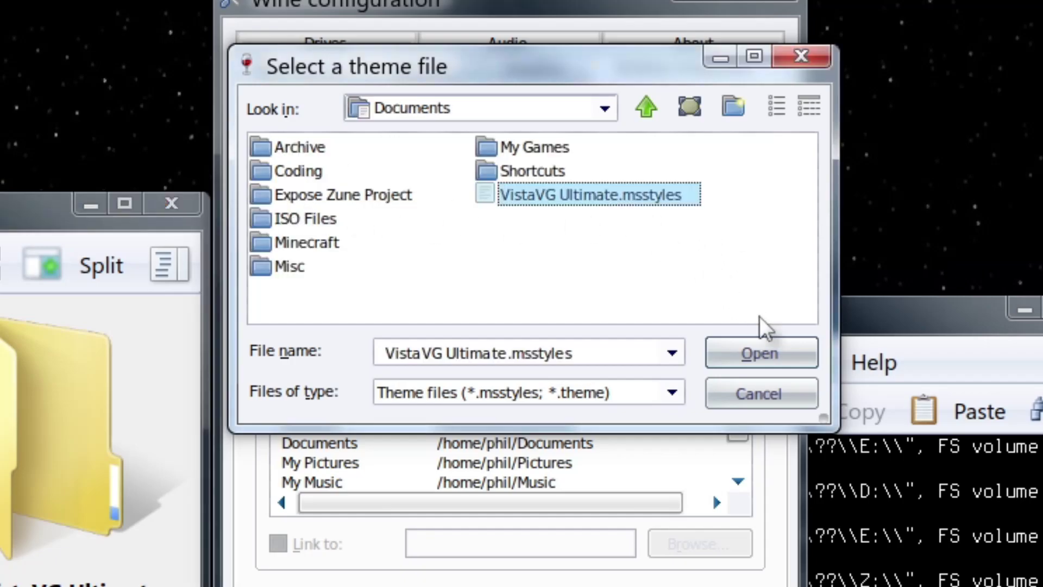
left_click(778, 343)
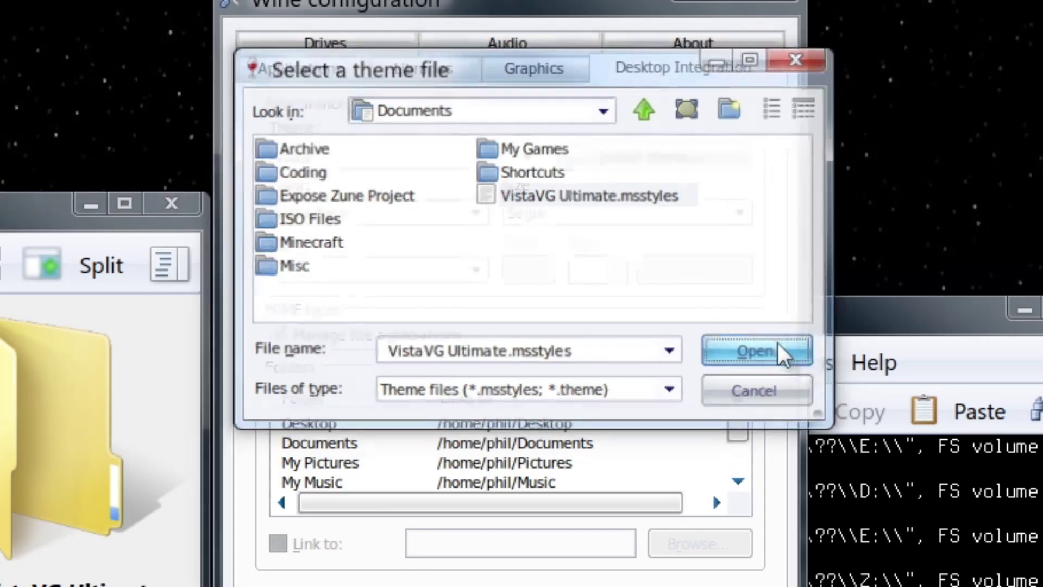
Select VistaVG as the Wine theme.
left_click(476, 213)
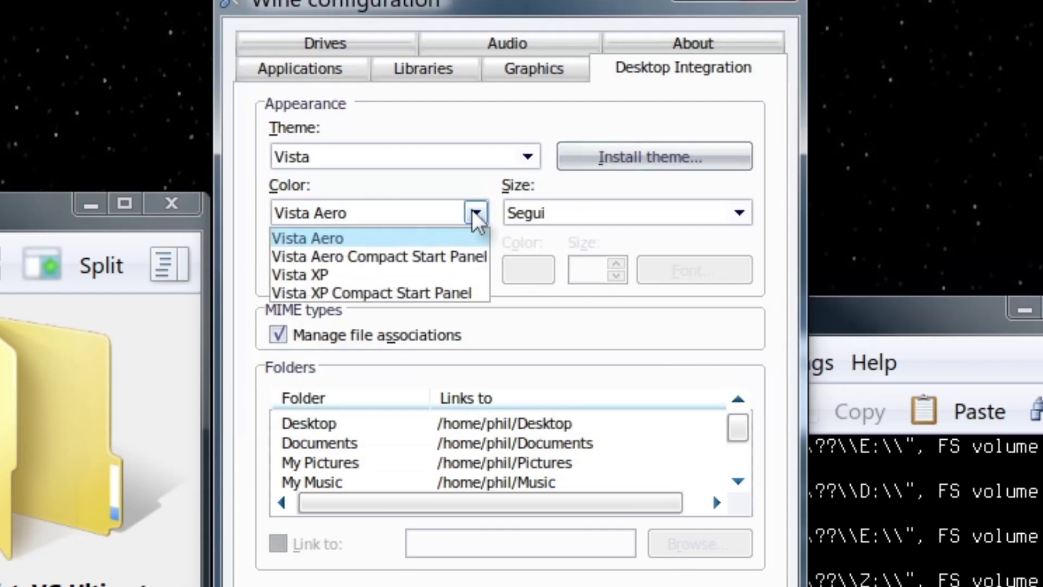
left_click(475, 213)
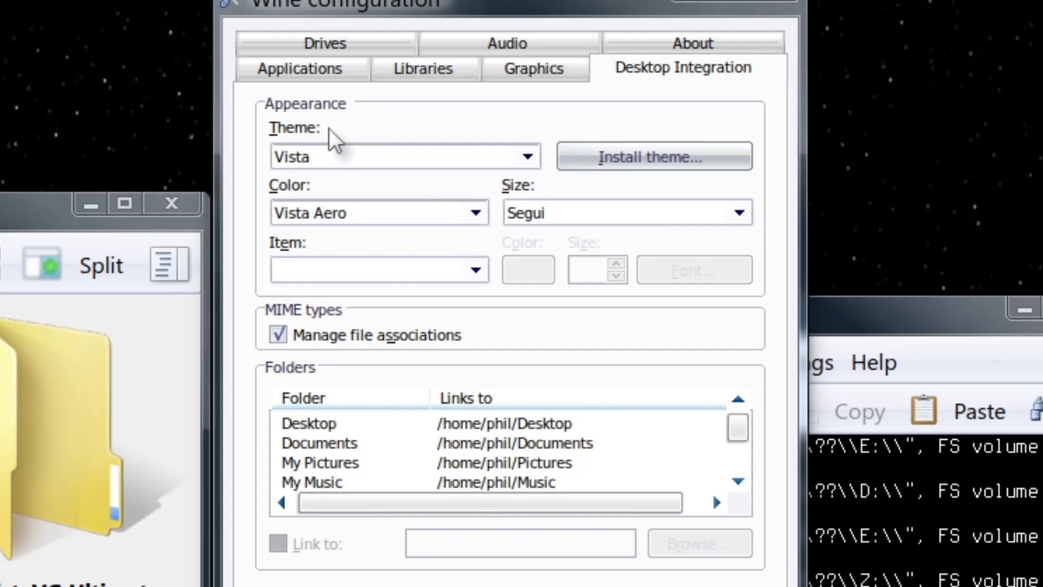
left_click(523, 155)
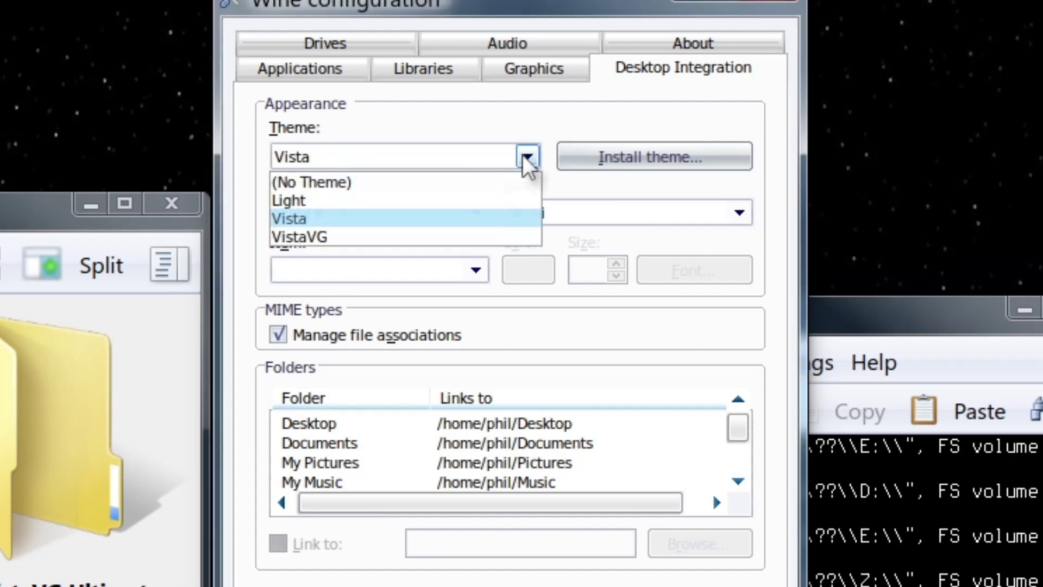
left_click(368, 230)
Choose the Aero32 color for the VistaVG theme, look at the size and item choices, and apply the theme.
left_click(417, 206)
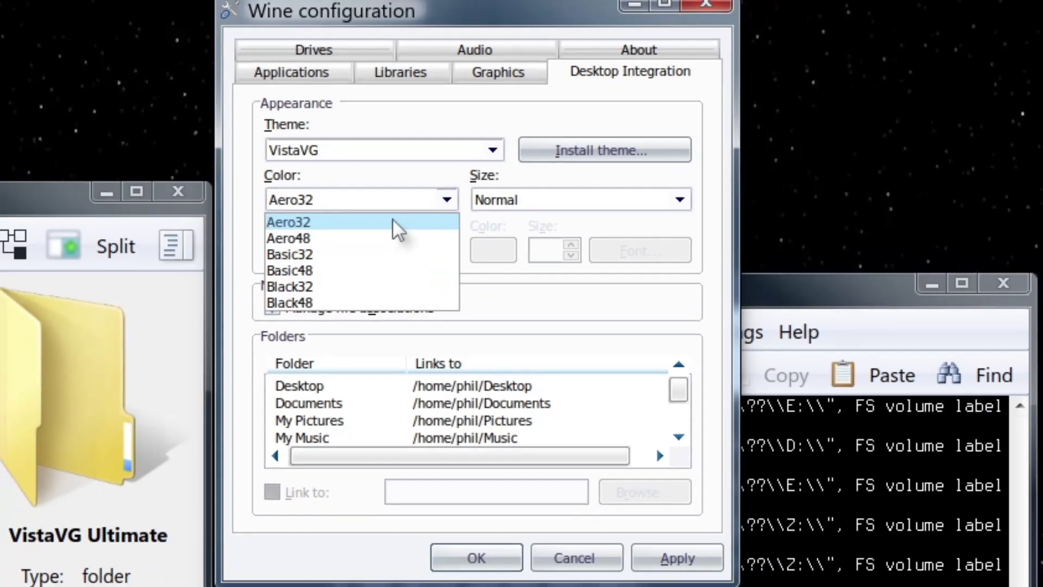
left_click(393, 220)
key("Tab")
key("alt+Down")
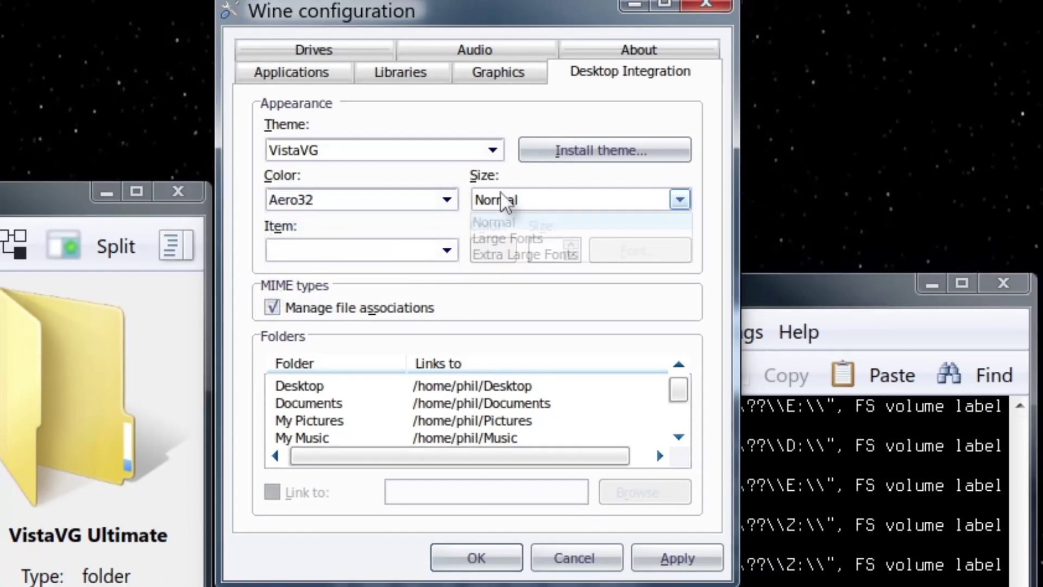
key("Escape")
left_click(370, 245)
left_click(371, 245)
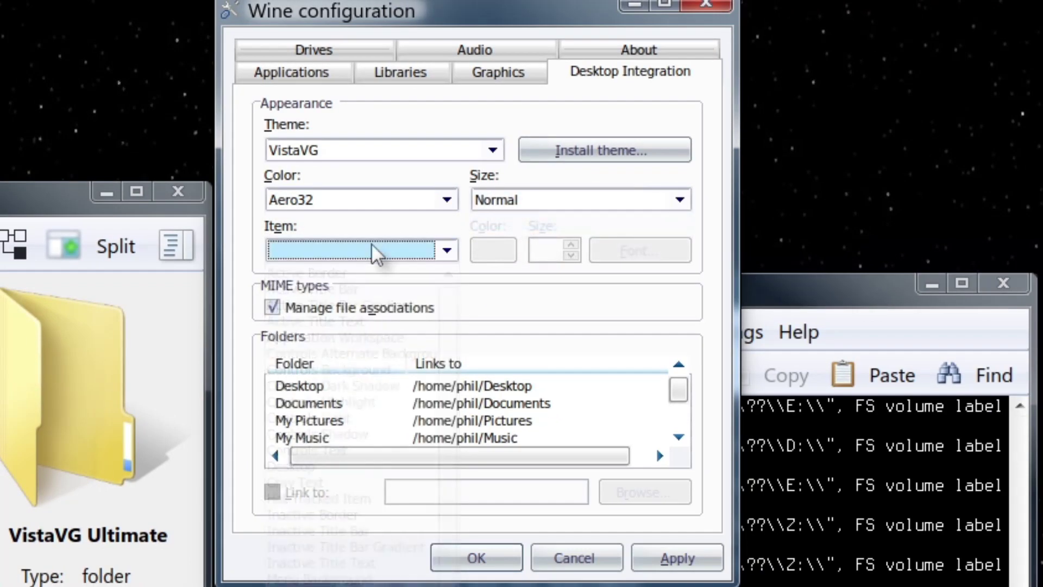
left_click(651, 565)
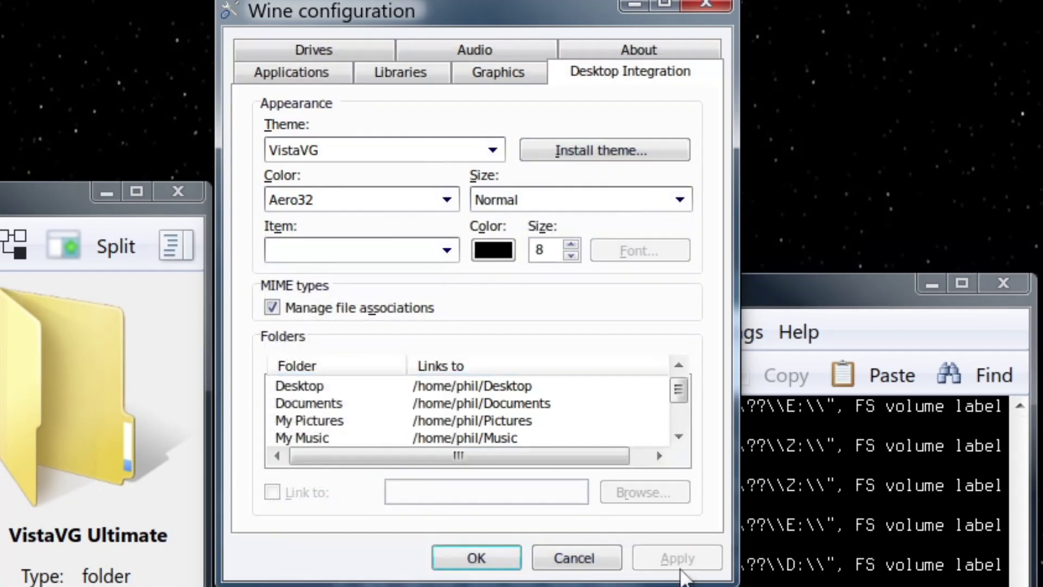
Try the theme colors Black48, Basic32 and Aero48, applying each one, and return to Aero32.
left_click(402, 197)
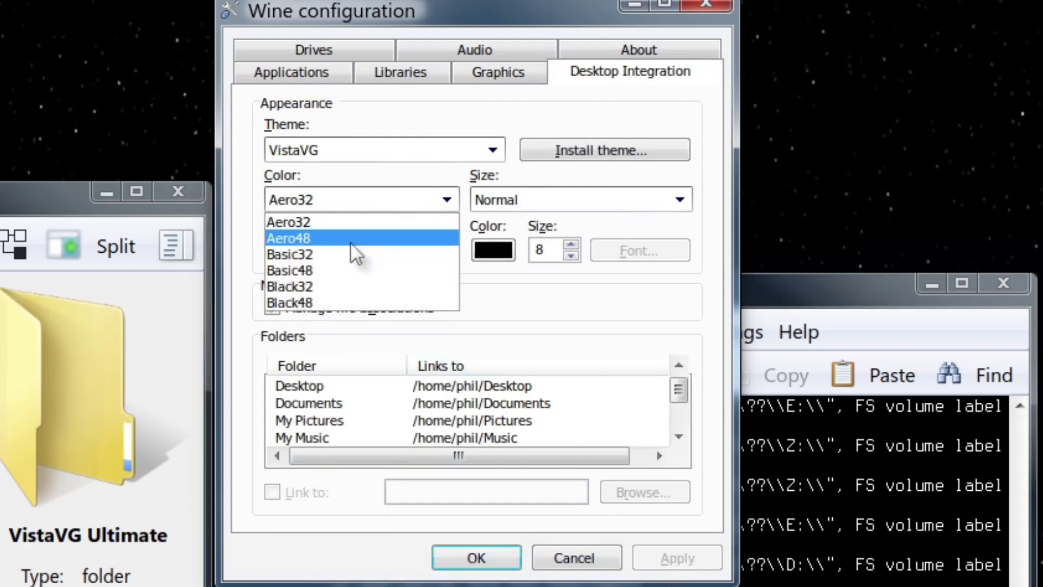
left_click(337, 303)
left_click(675, 556)
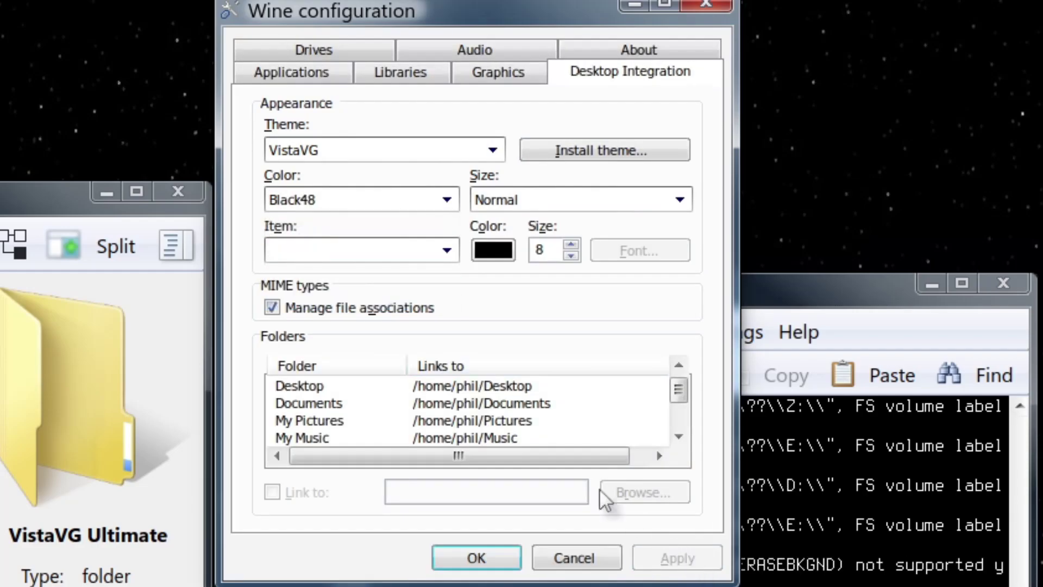
left_click(391, 201)
left_click(353, 255)
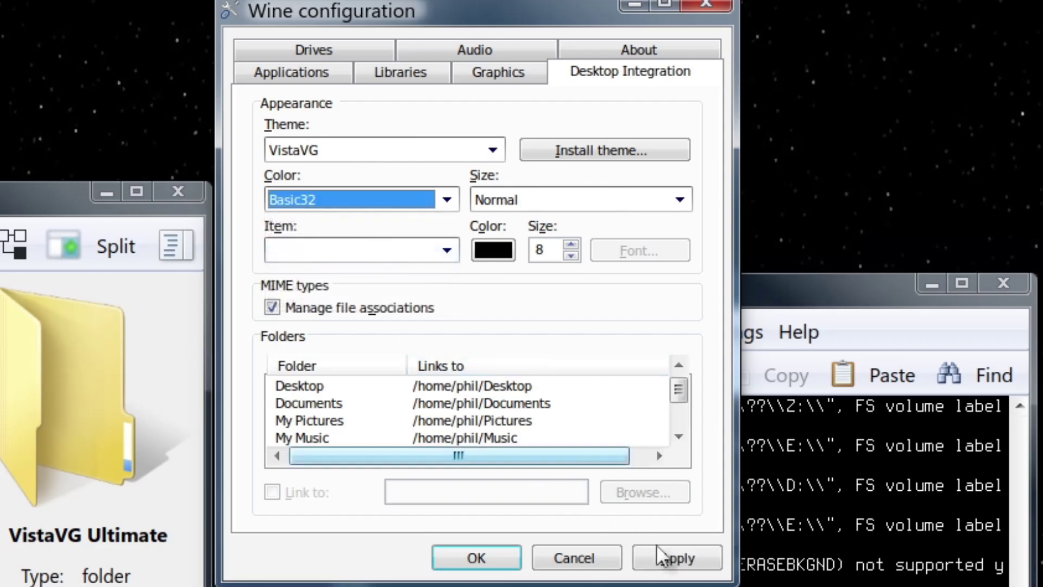
left_click(676, 555)
left_click(362, 250)
left_click(372, 204)
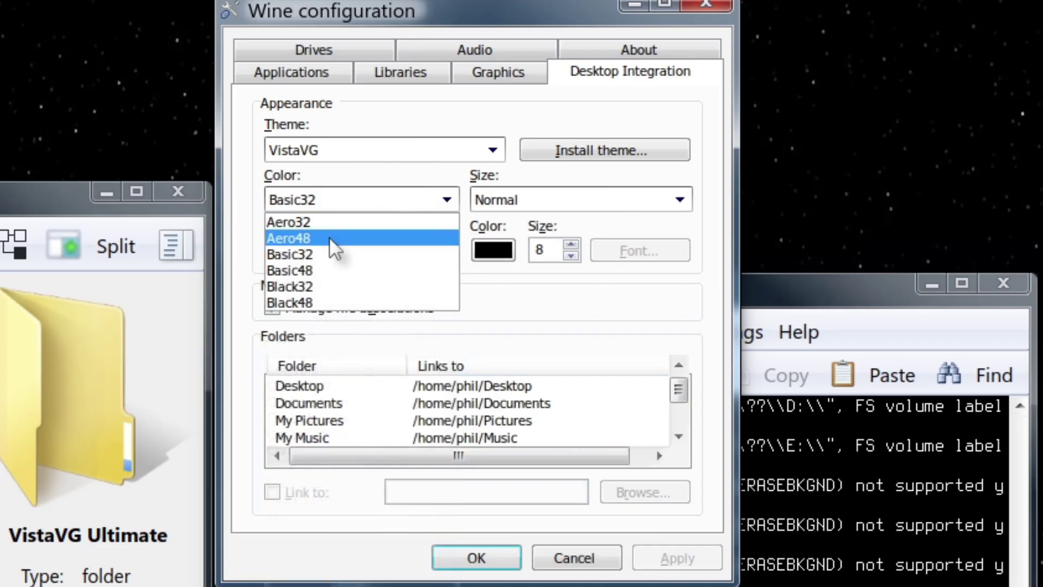
left_click(337, 236)
left_click(701, 559)
left_click(438, 208)
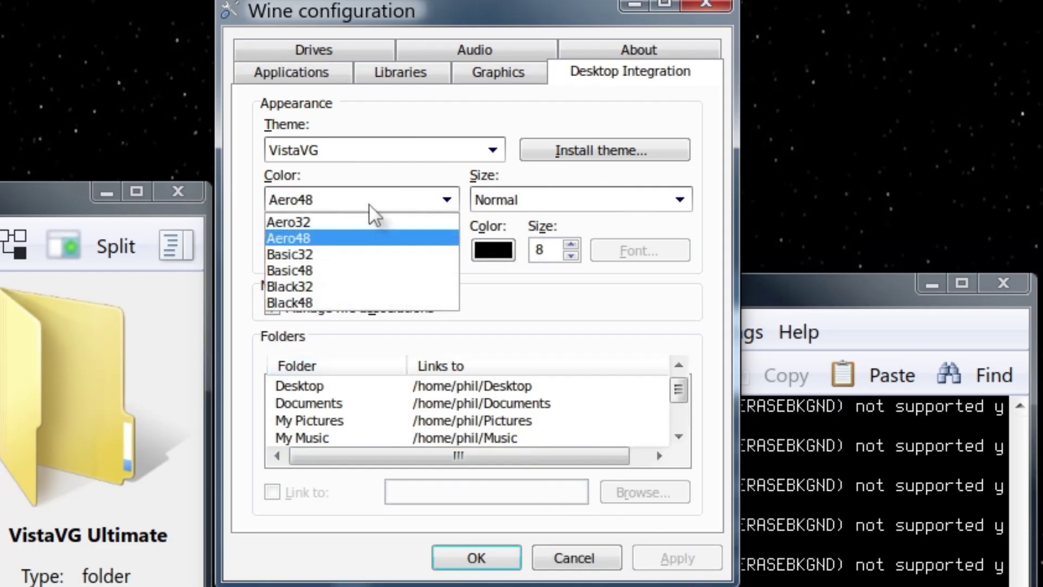
left_click(413, 221)
left_click(689, 551)
Look through the Libraries, Graphics and About settings of the Wine configuration and return to Desktop Integration.
left_click(416, 73)
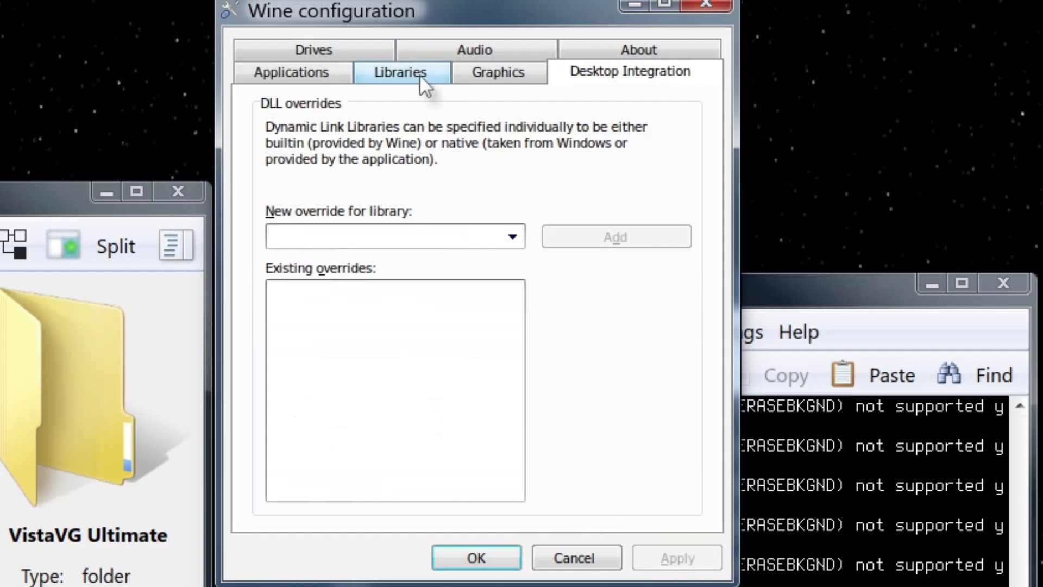
left_click(494, 70)
left_click(608, 71)
left_click(328, 40)
left_click(619, 69)
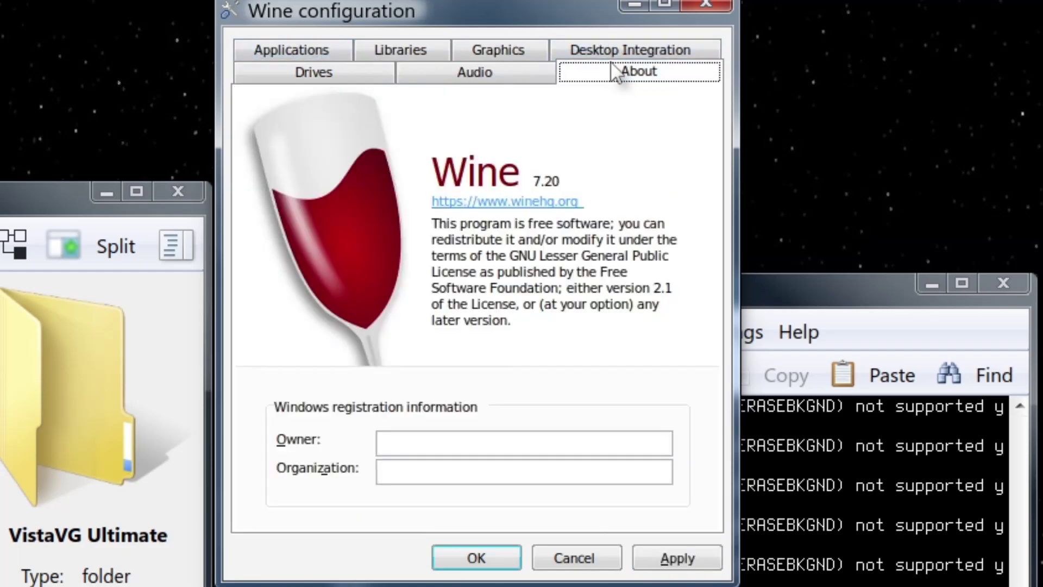
left_click(625, 48)
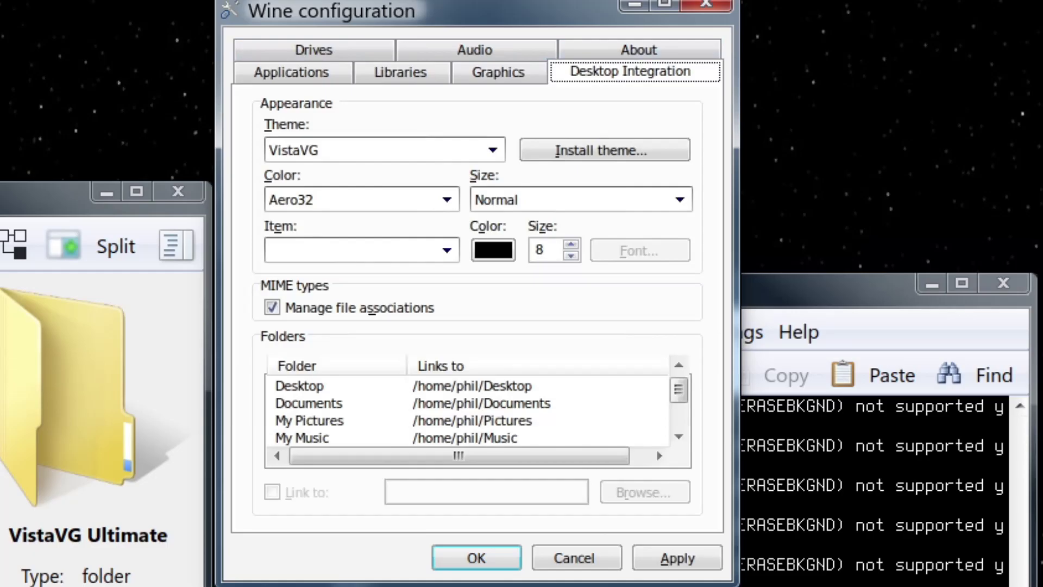